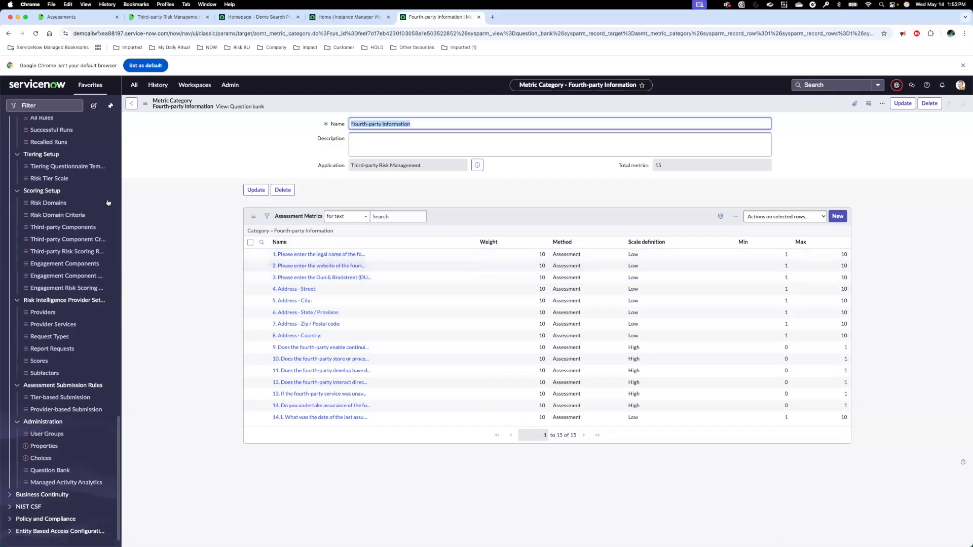
Step: Open the Business questionnaire template and view the question bank categories that can be added to it
scroll(89, 203, up, 6)
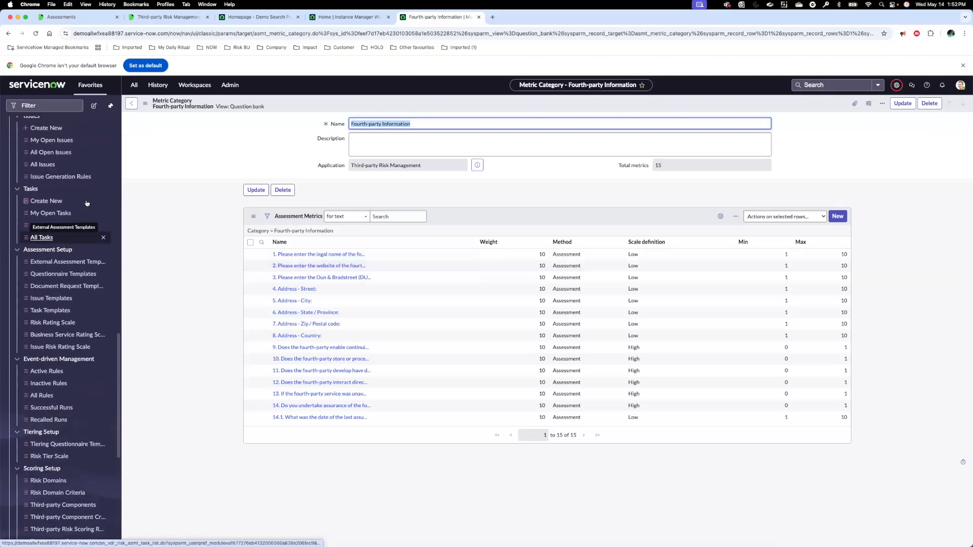
click(94, 274)
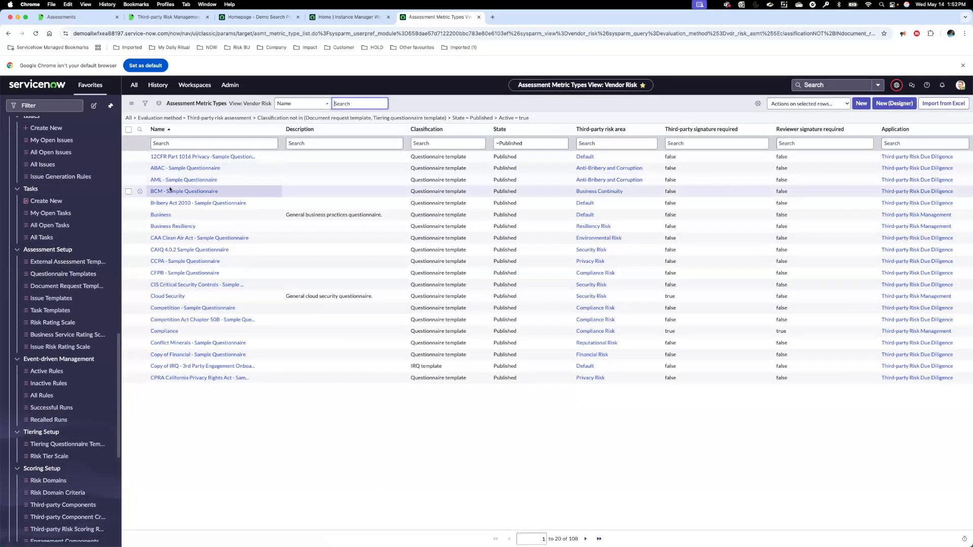
click(171, 215)
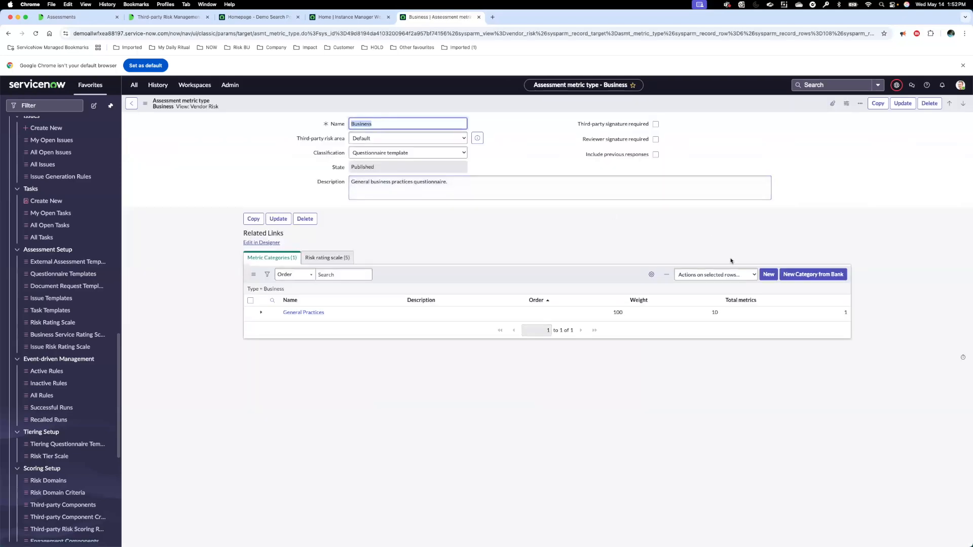
click(795, 280)
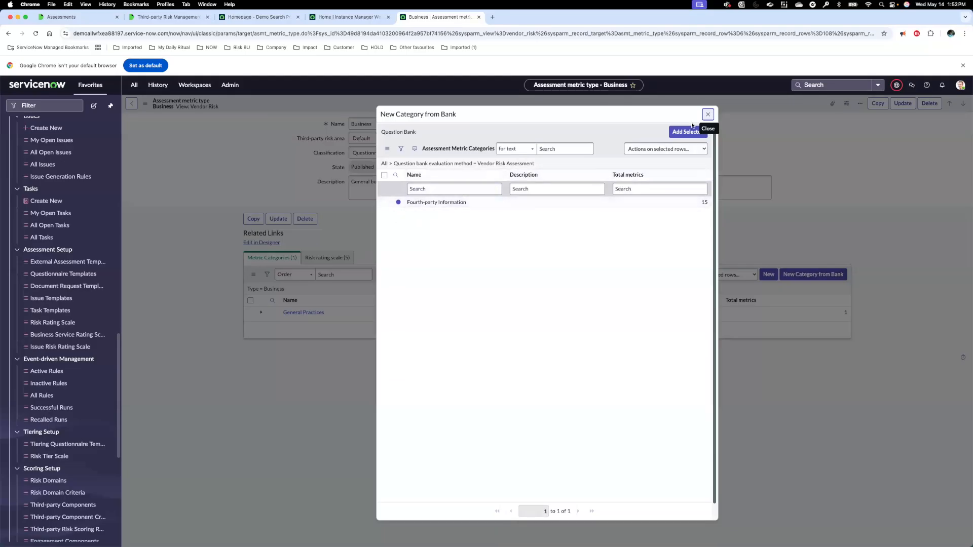
click(709, 116)
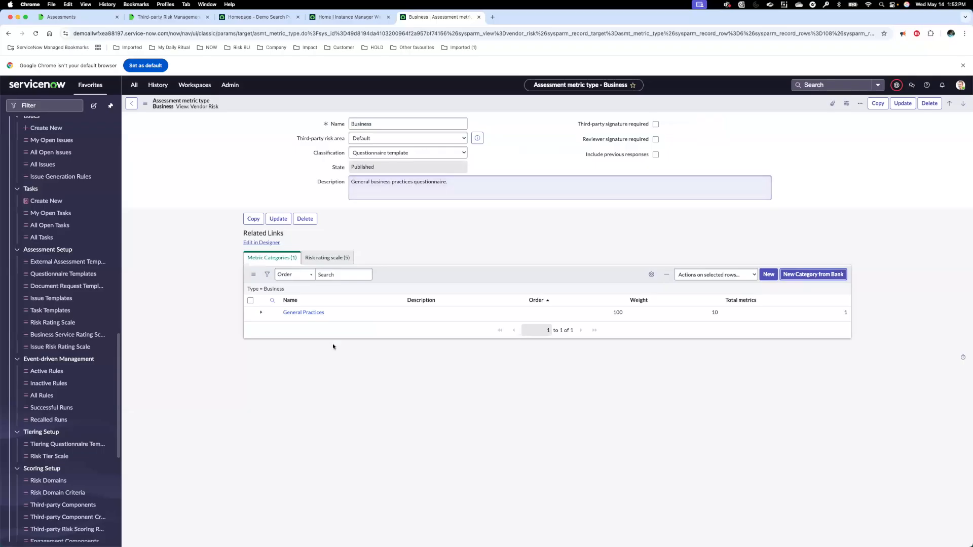
Step: In the General Practices category, select the first two fourth-party questions from the question bank and close the selection without adding them
click(304, 313)
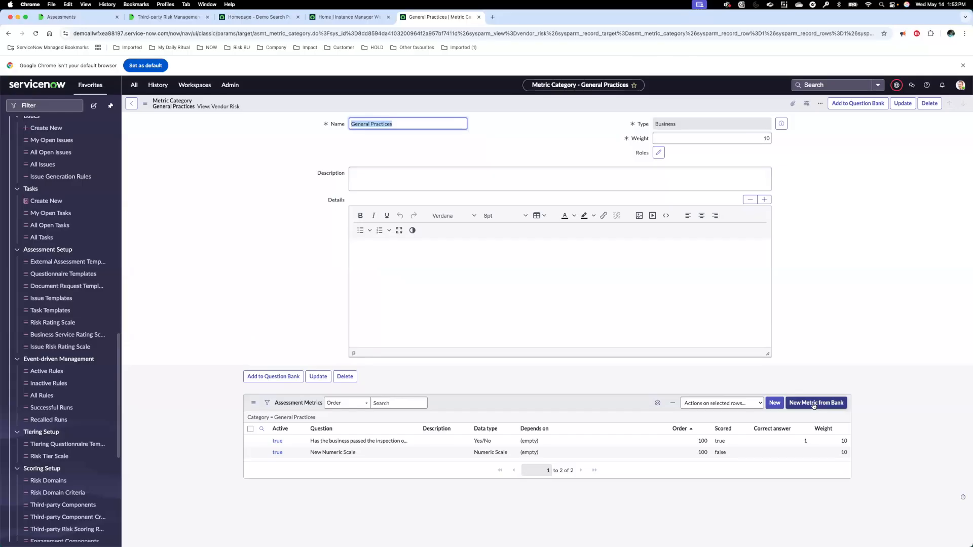
click(814, 407)
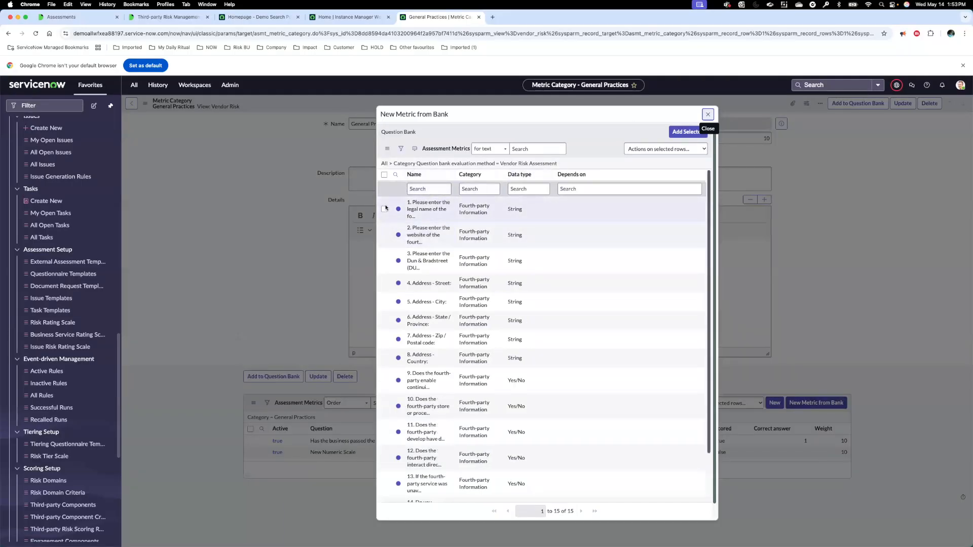
click(384, 209)
click(384, 235)
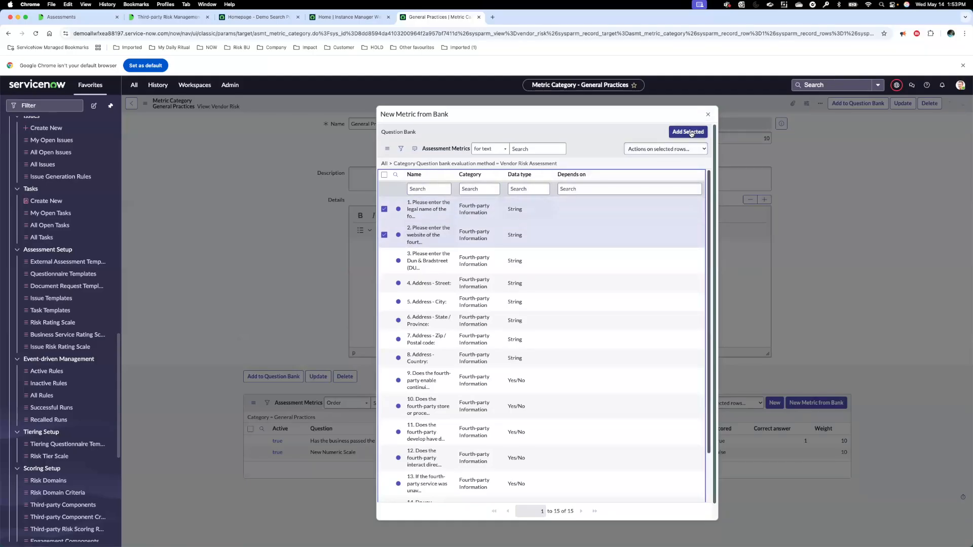
click(708, 115)
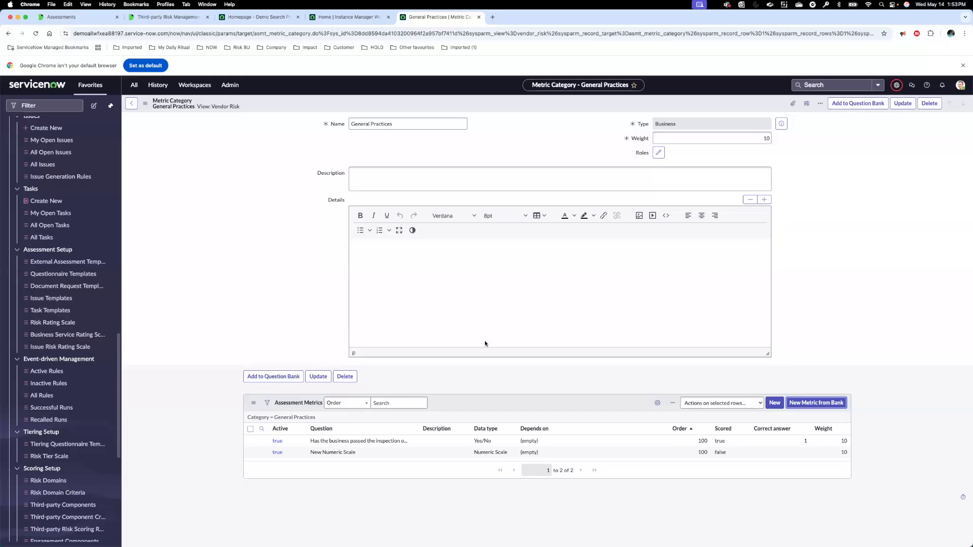
Step: Advance the presentation slide and open the Business questionnaire template in the Assessment Designer
key(super+Tab)
key(Right)
click(102, 275)
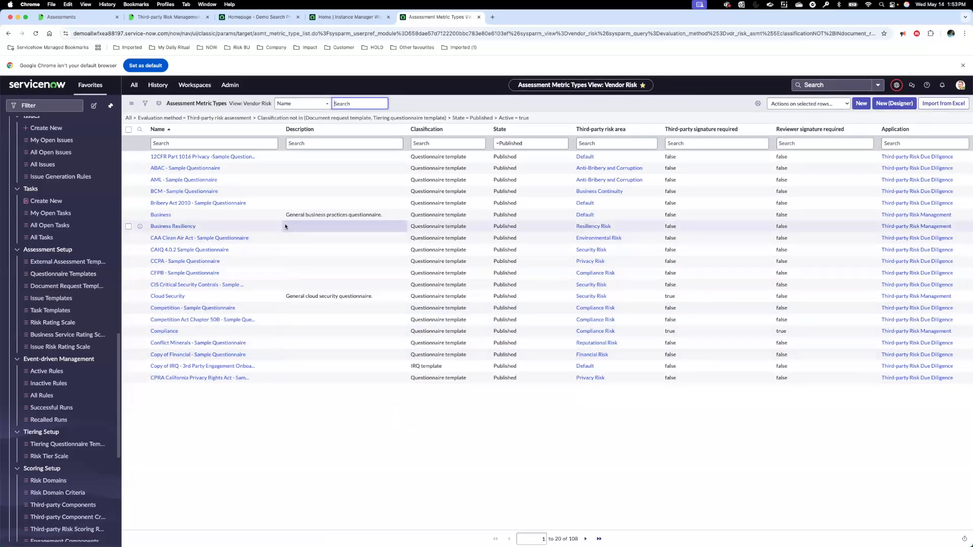
click(158, 215)
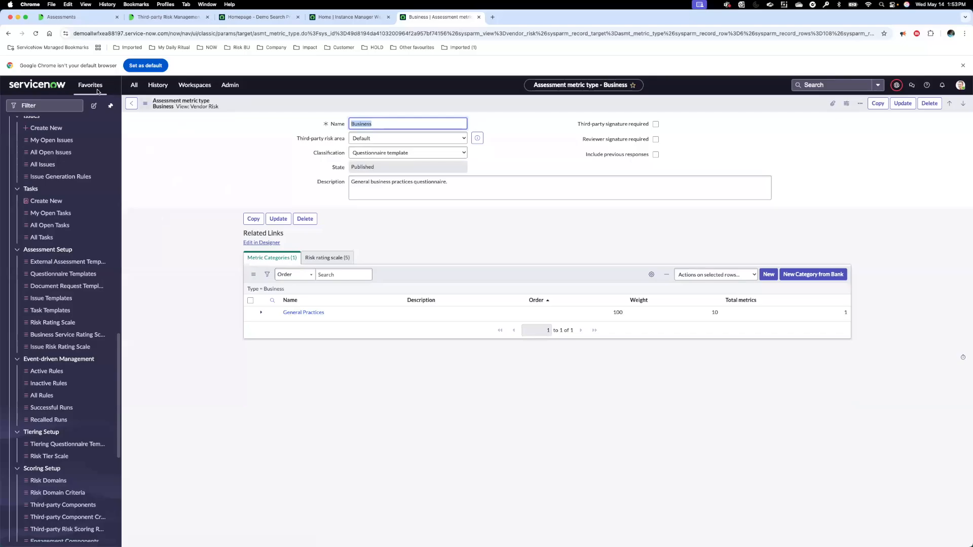
click(8, 33)
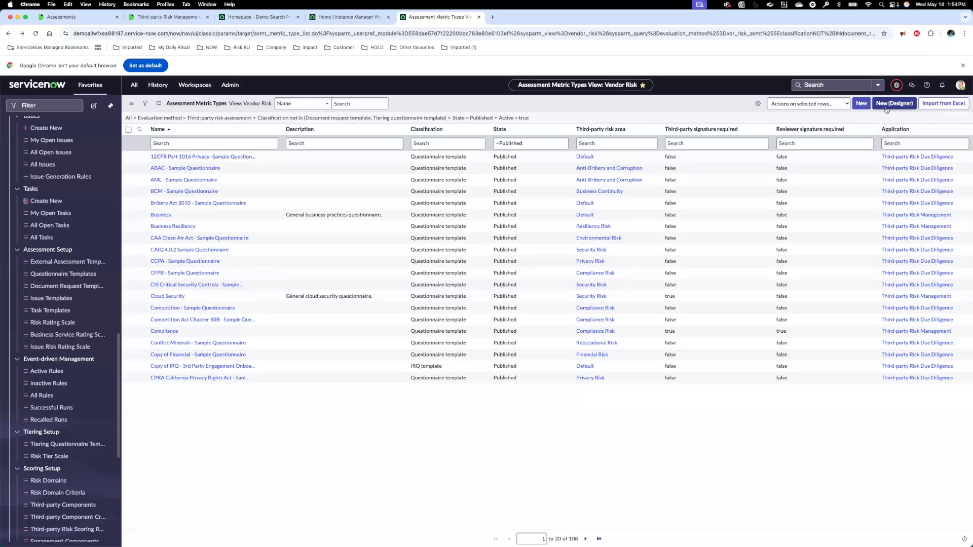
click(164, 219)
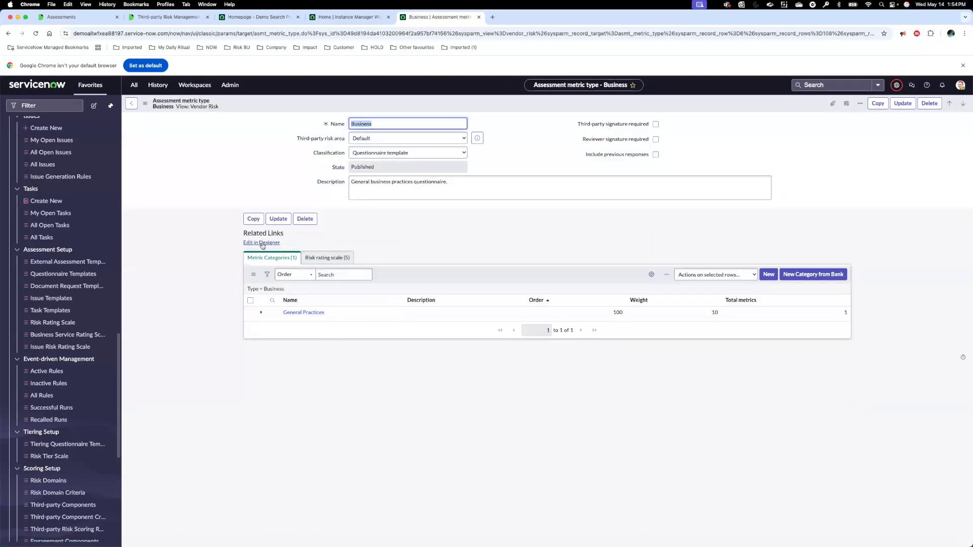
click(261, 243)
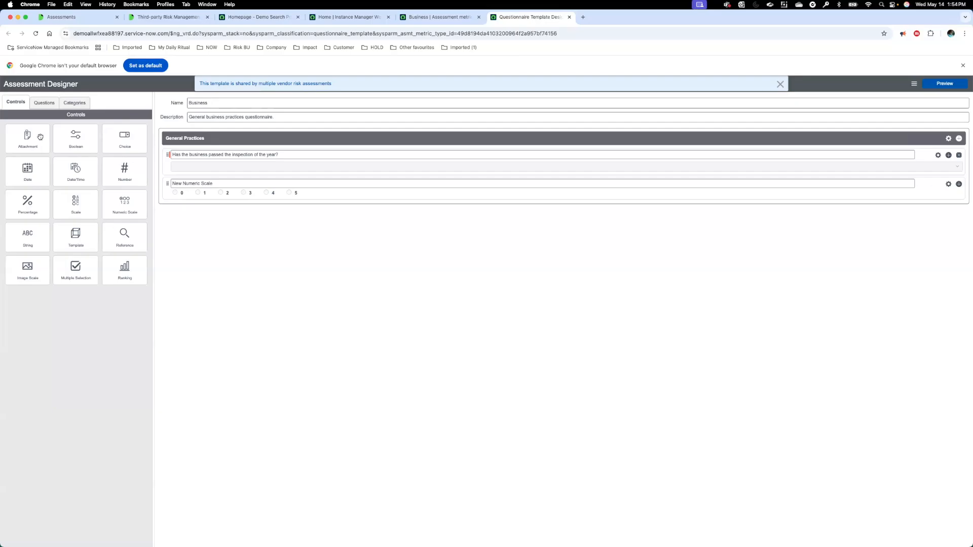
Step: View the question bank's questions and categories in the designer, and collapse the Fourth-party Information category
click(42, 104)
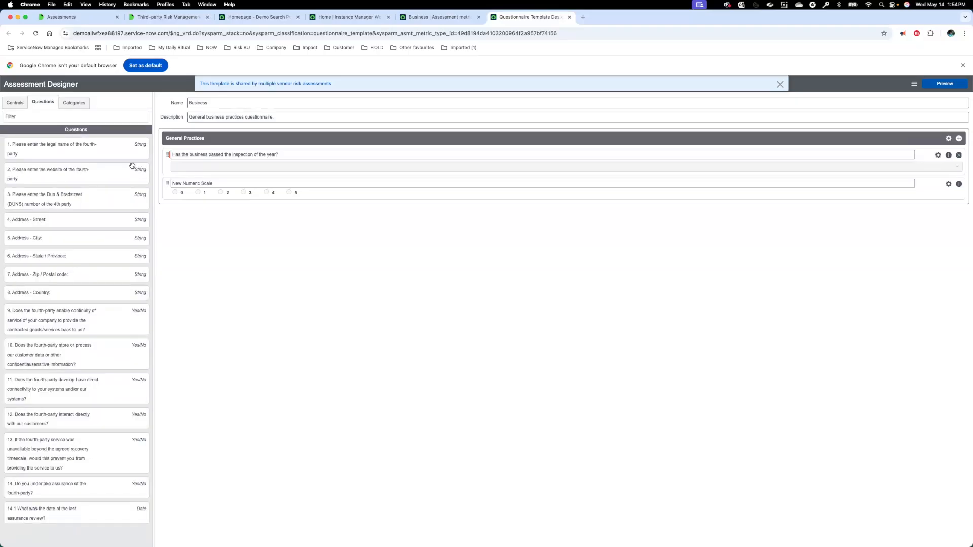
click(74, 103)
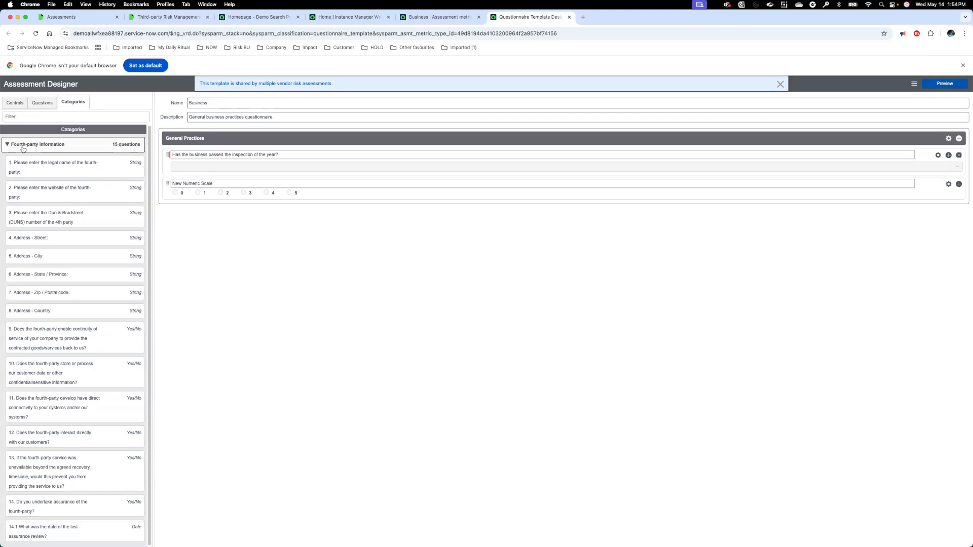
drag(70, 175, 37, 148)
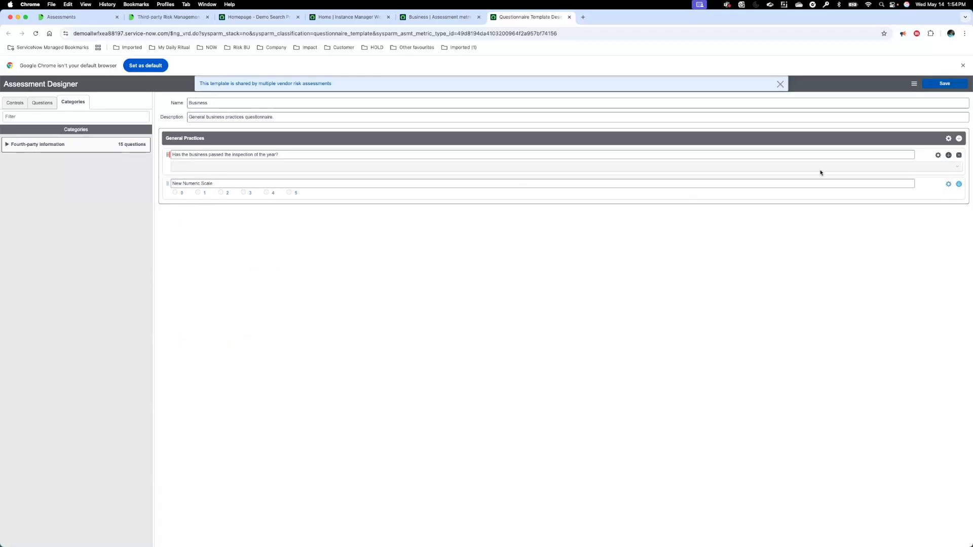
mouse_move(937, 88)
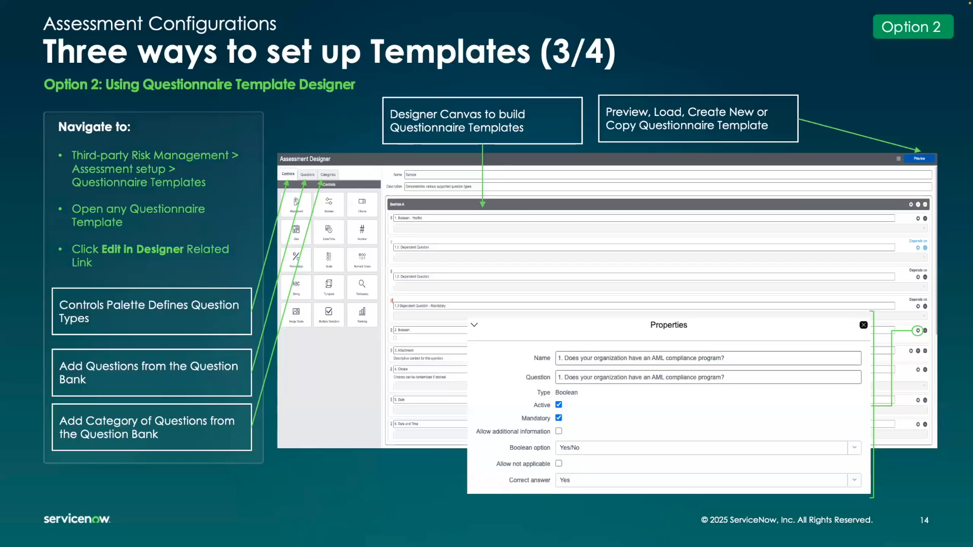
Step: Advance the presentation to the Excel import slide and close the Assessment Designer without saving
click(490, 225)
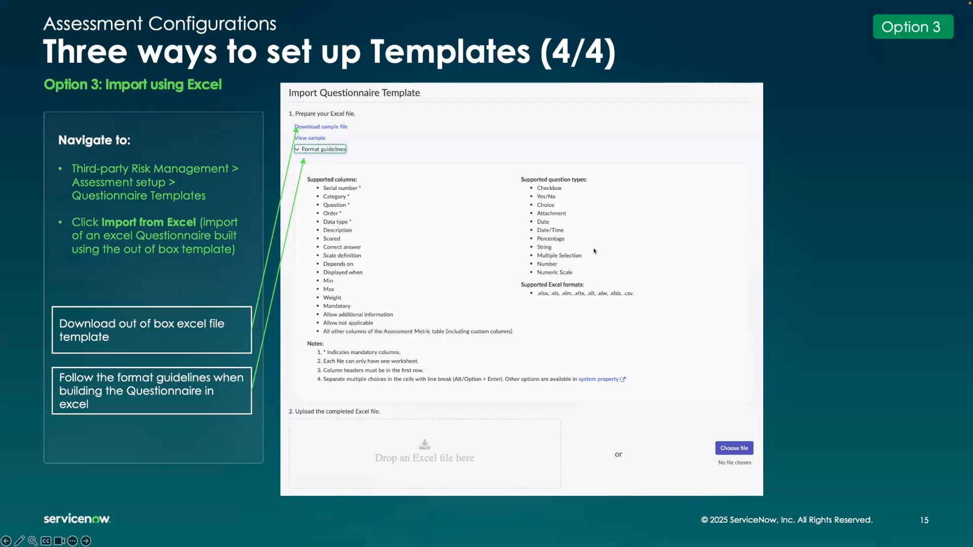
key(super+Tab)
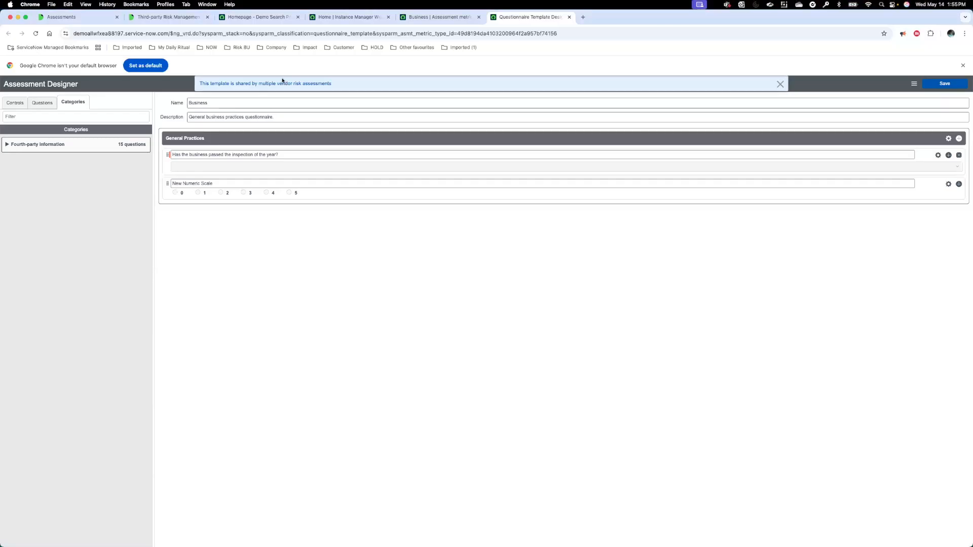
click(569, 17)
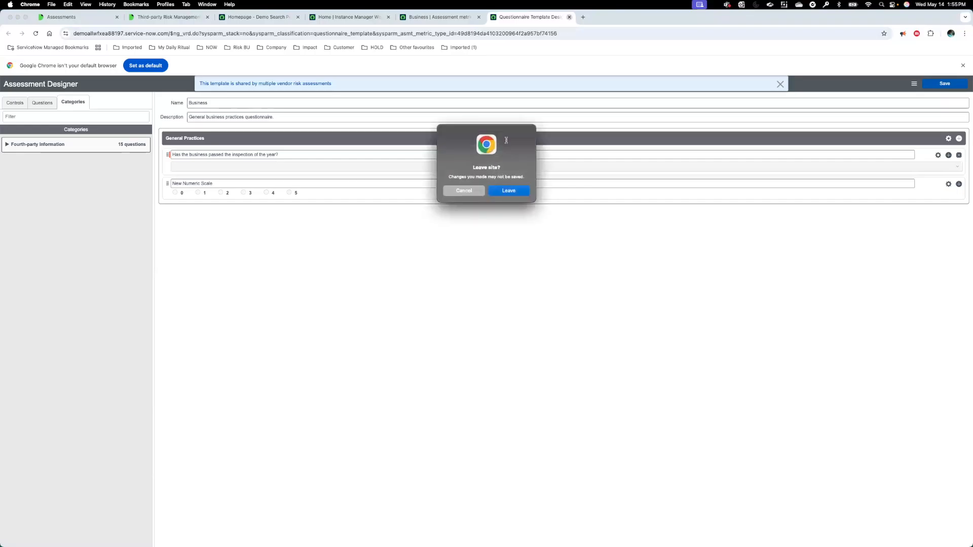
click(501, 191)
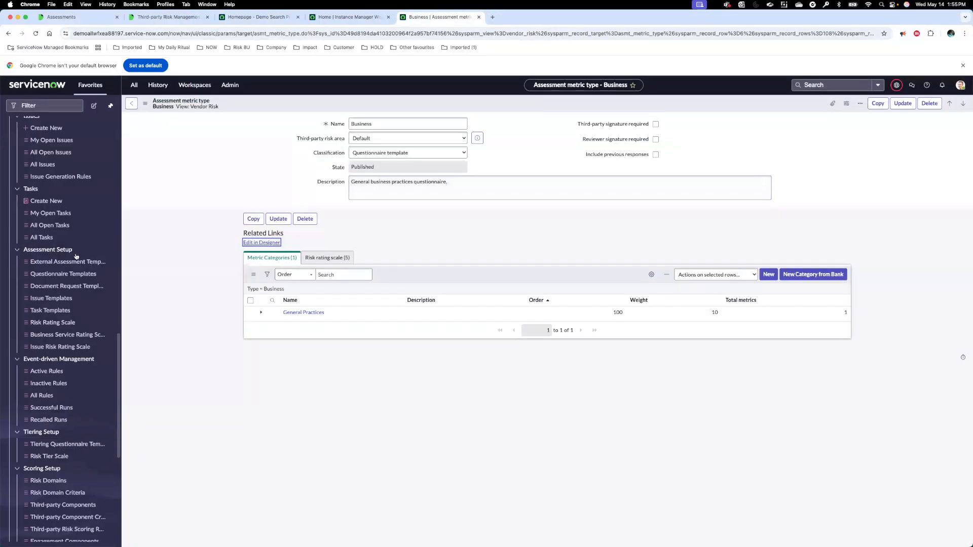
Step: From the questionnaire templates list, start an Excel import, download the sample file and inspect it in Excel before closing it
click(64, 274)
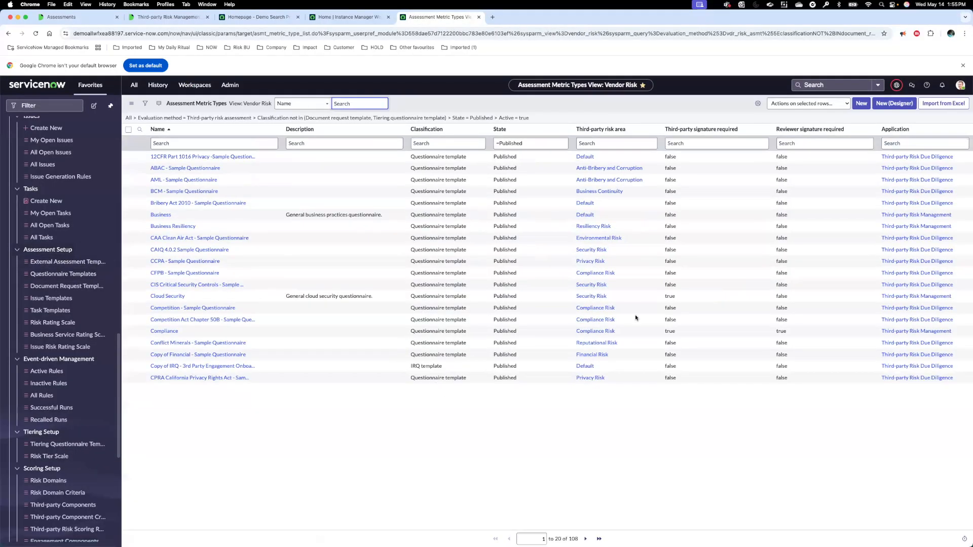
click(944, 106)
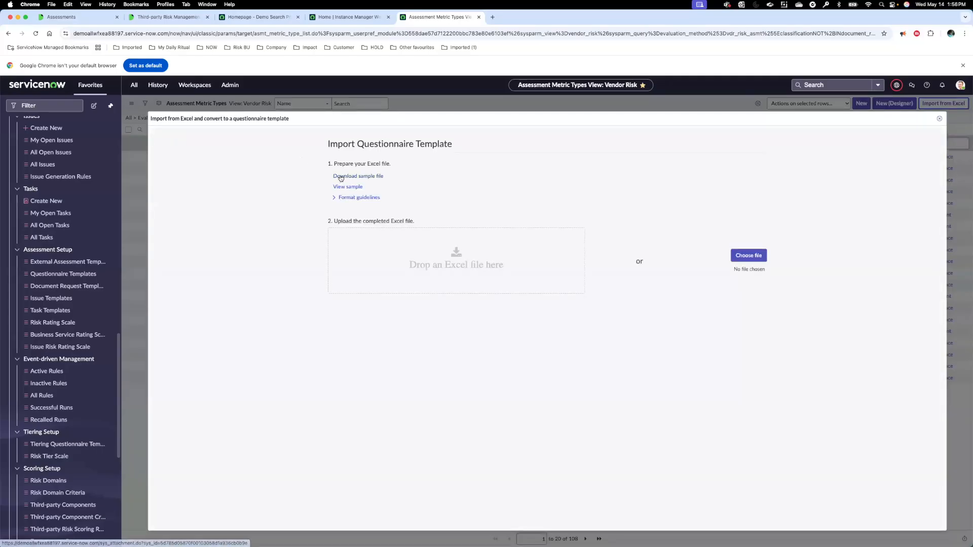
click(340, 177)
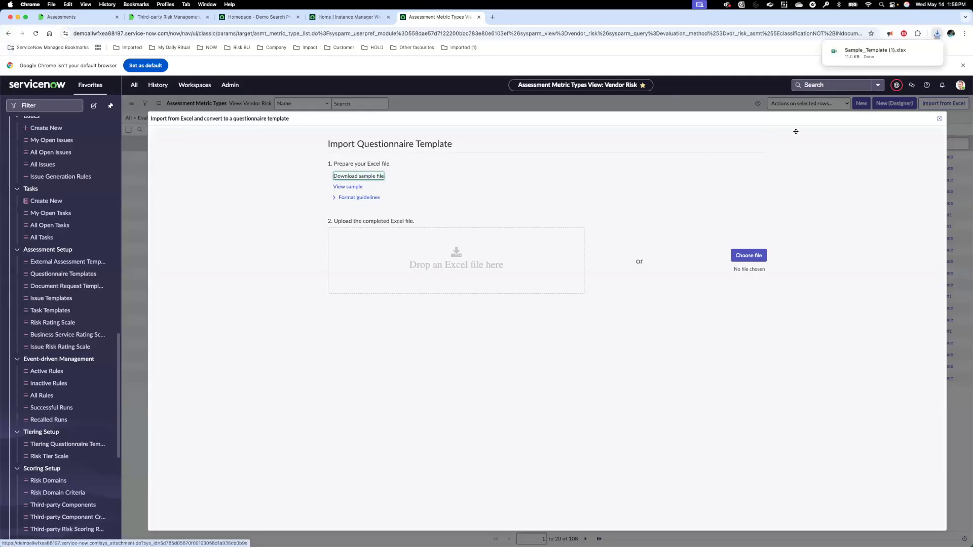
click(876, 50)
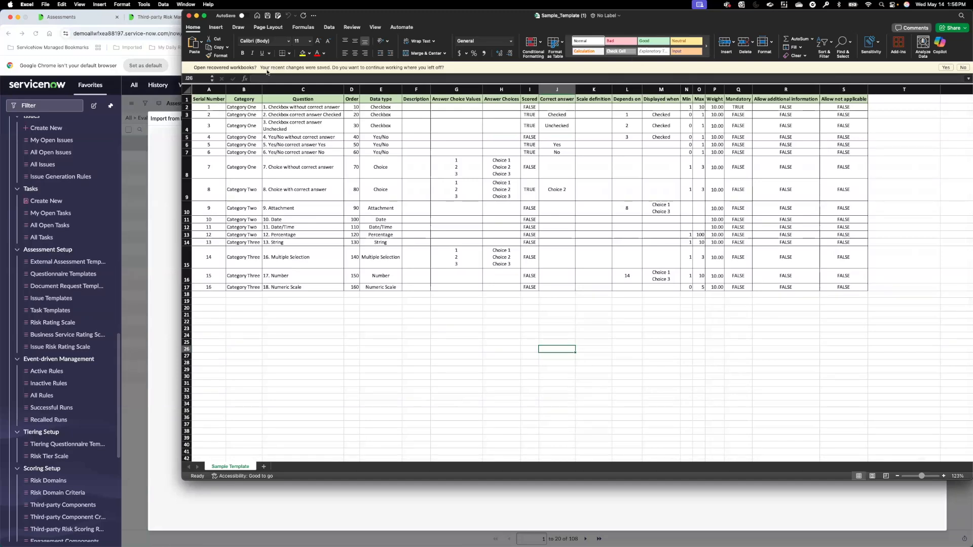
click(188, 17)
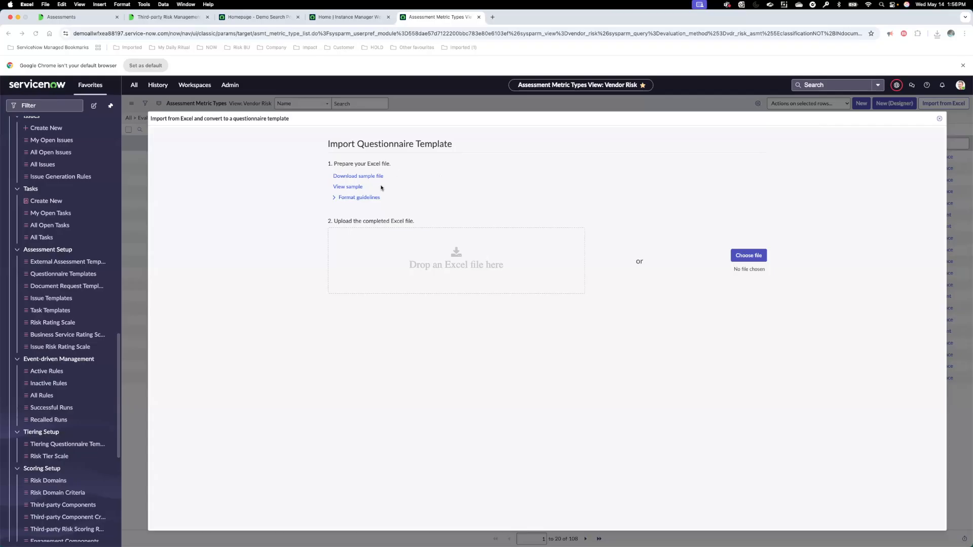
Step: Show the format guidelines for the Excel import and open the Third-party Risk Management properties to examine the Excel cell text delimiter
click(337, 197)
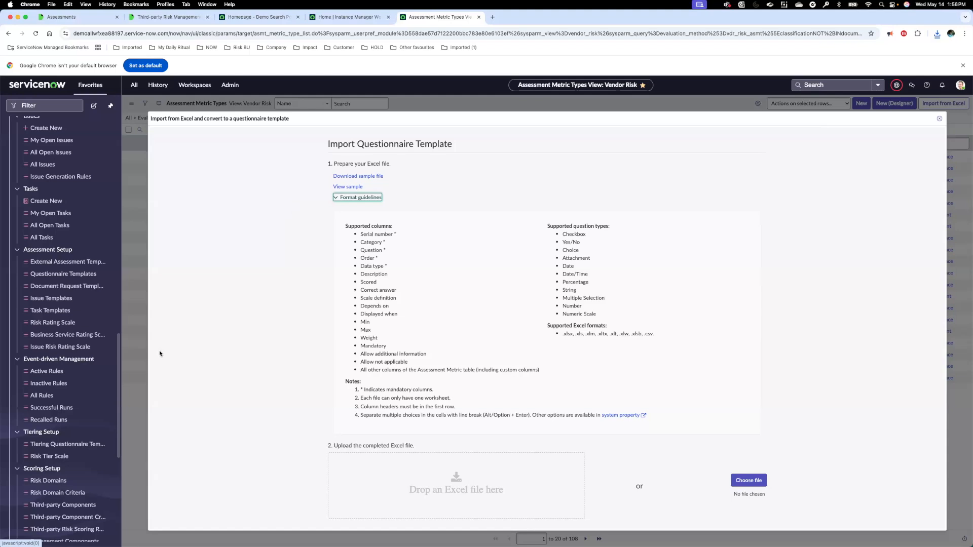
drag(116, 366, 116, 456)
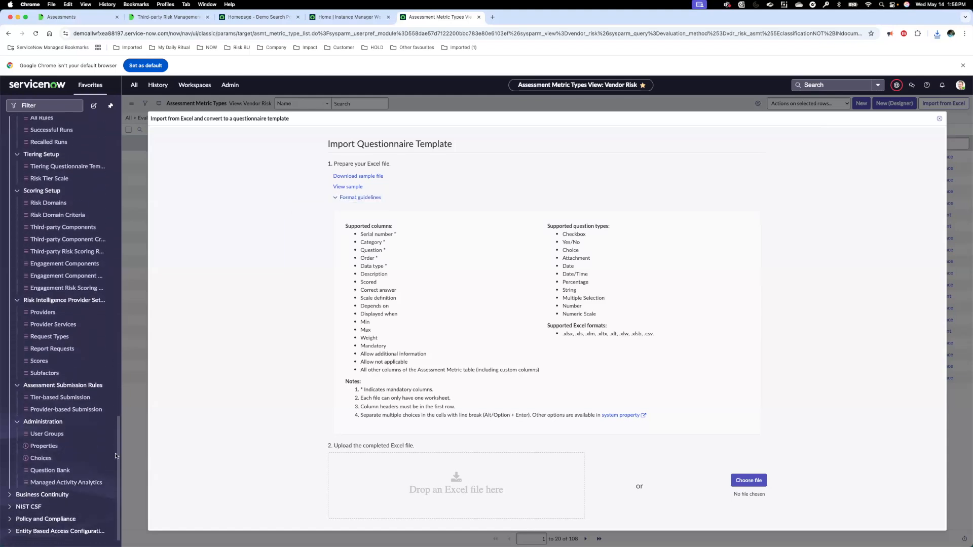
click(52, 449)
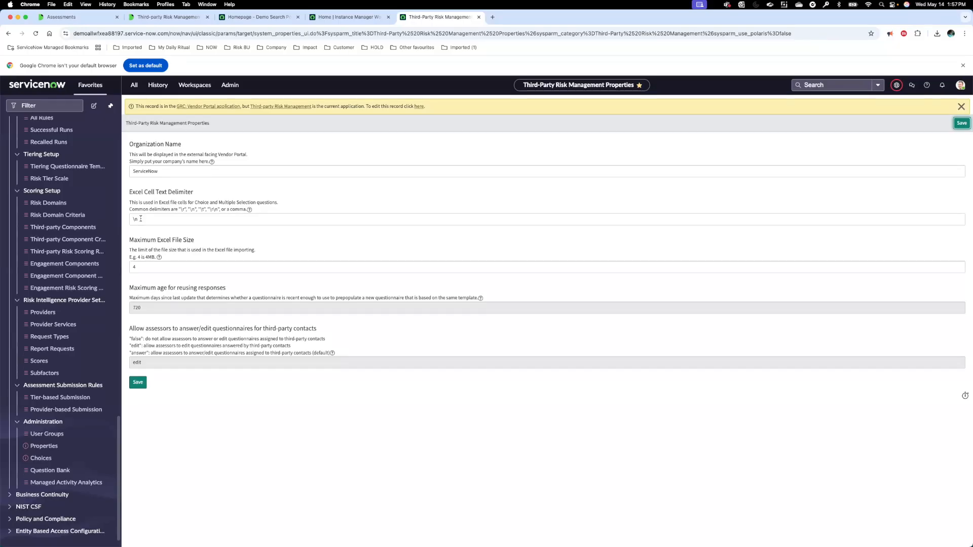
Step: Switch to the presentation and advance to the Set up Assessment Templates slide
key(super+Tab)
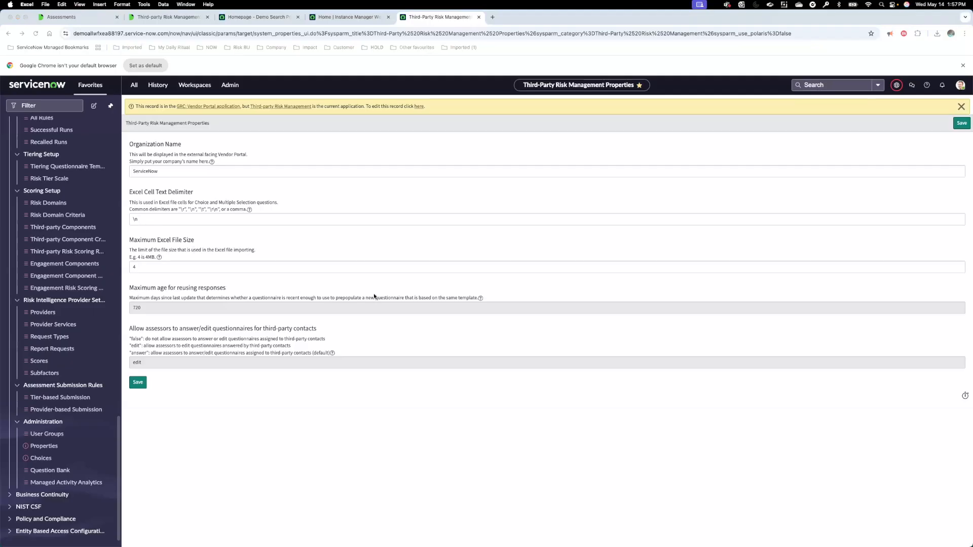
click(376, 298)
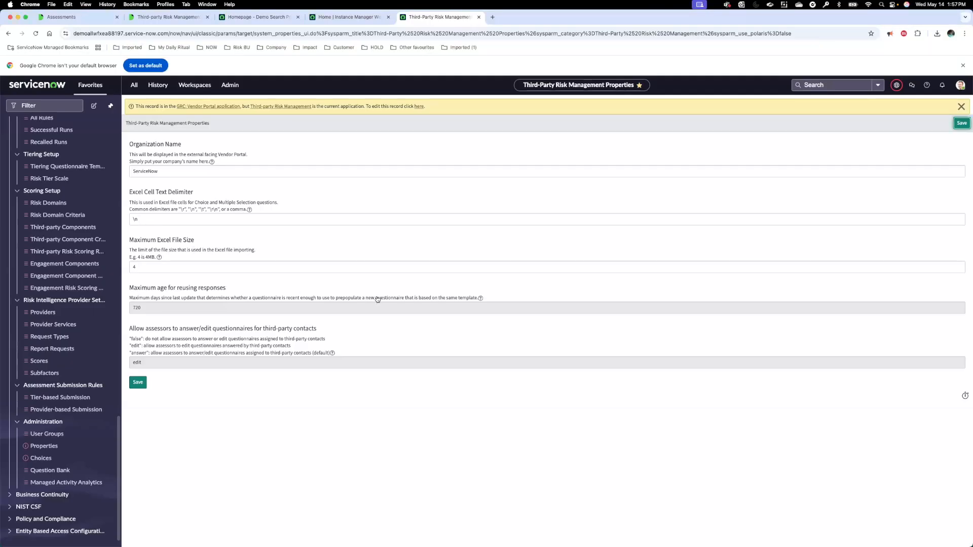
key(super+Tab)
key(Right)
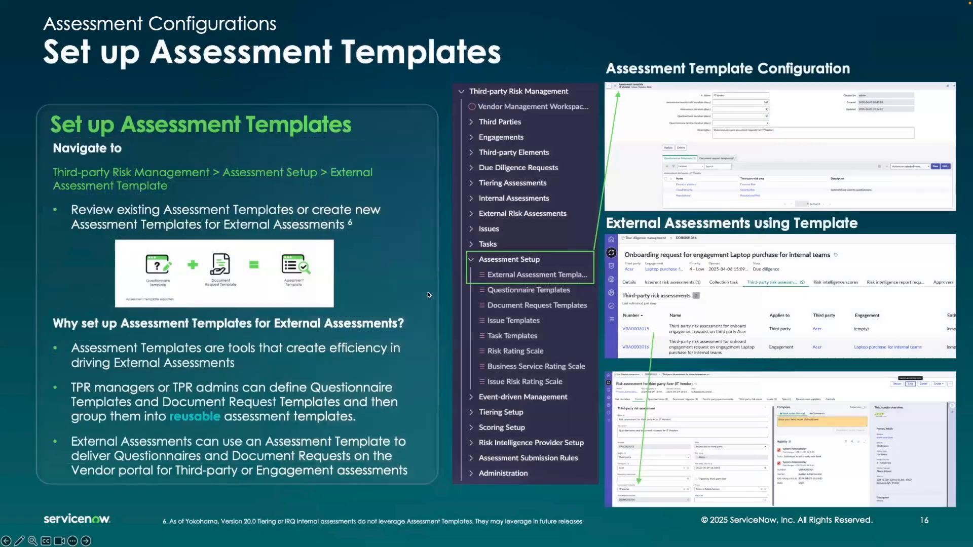
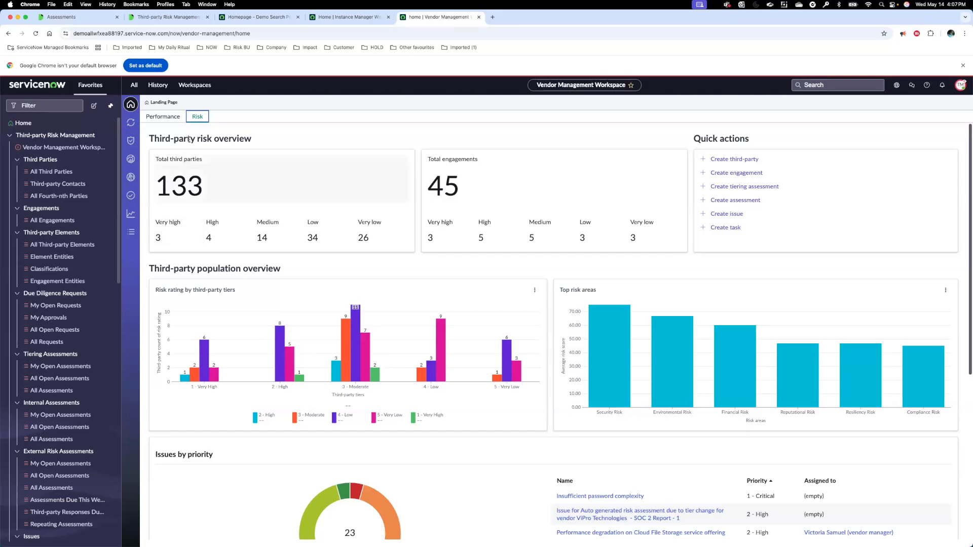
Step: From due diligence management, open the Financial advisory request DDR0001117 in the due diligence process and show its third-party risk assessments and state
click(133, 127)
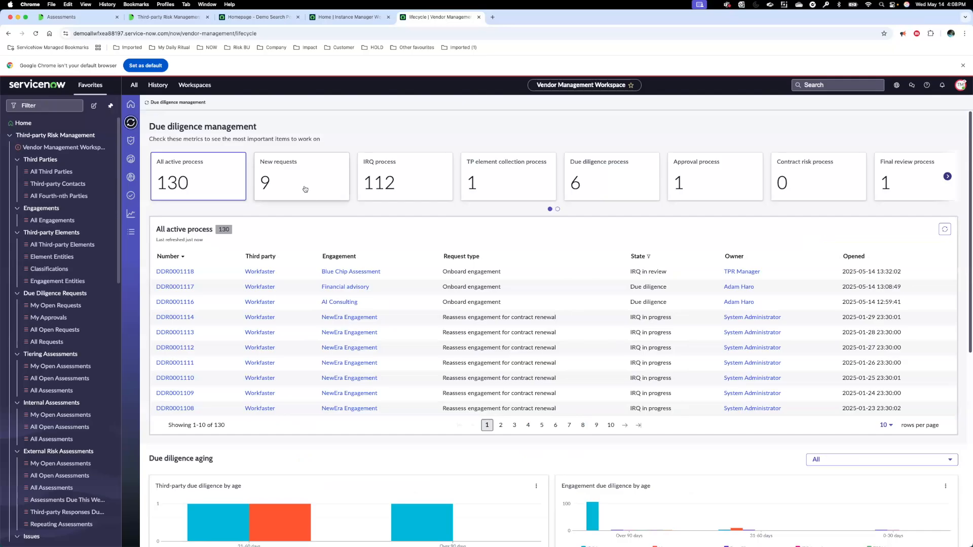
click(587, 188)
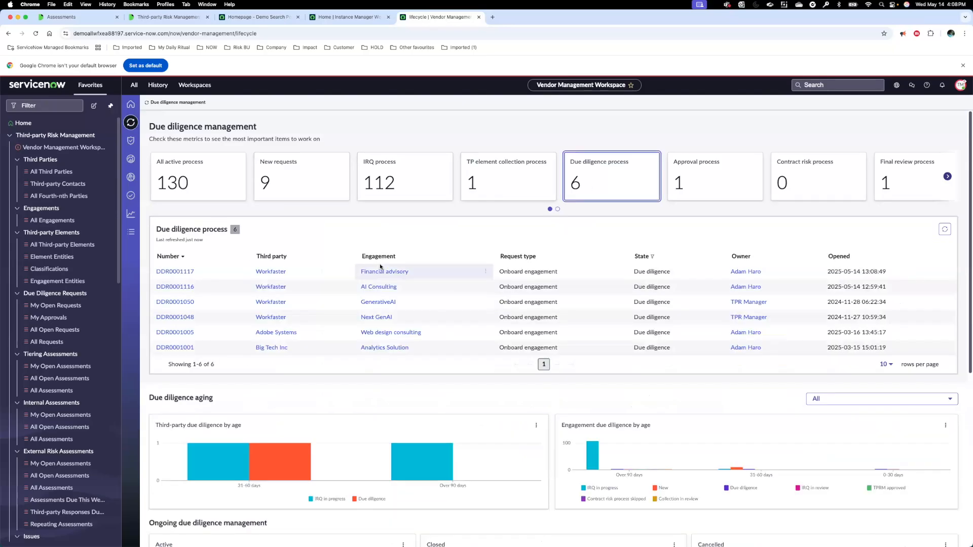
click(182, 273)
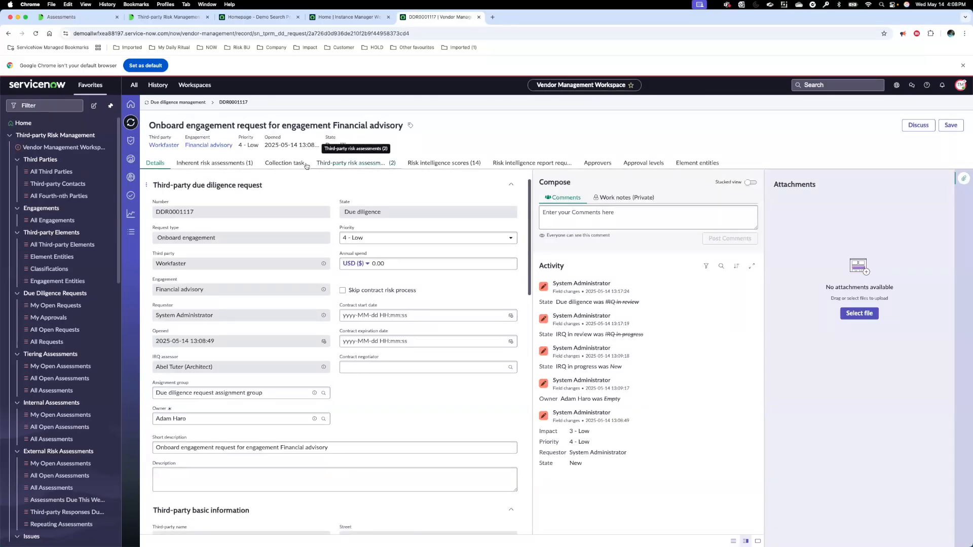
click(337, 165)
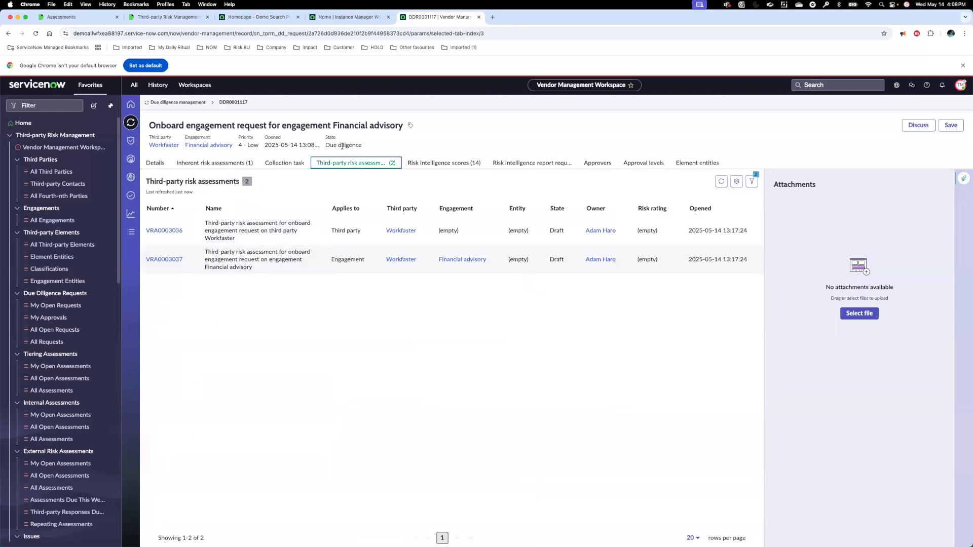
drag(325, 145, 359, 145)
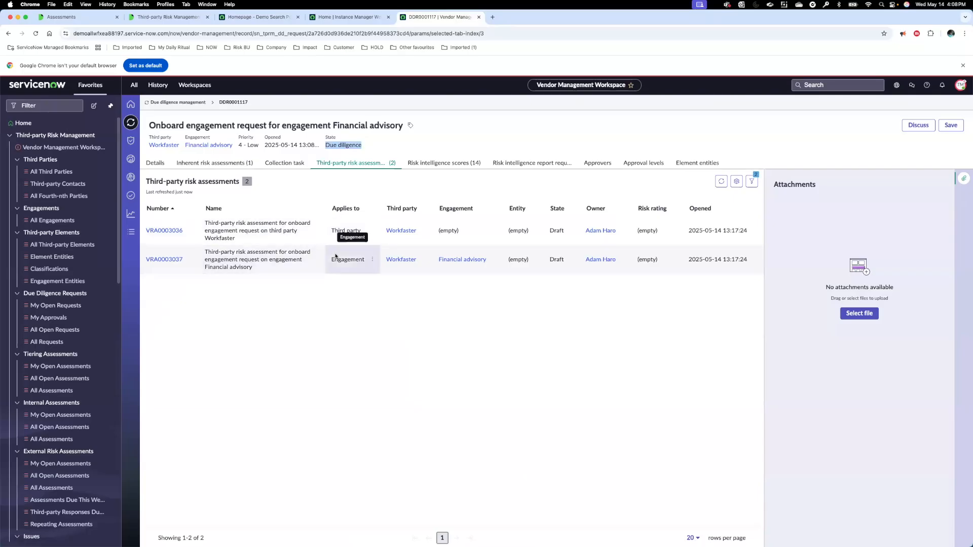
Step: Open third-party assessment VRA0003036, view its questionnaires, and show the templates available to add without adding any
click(168, 232)
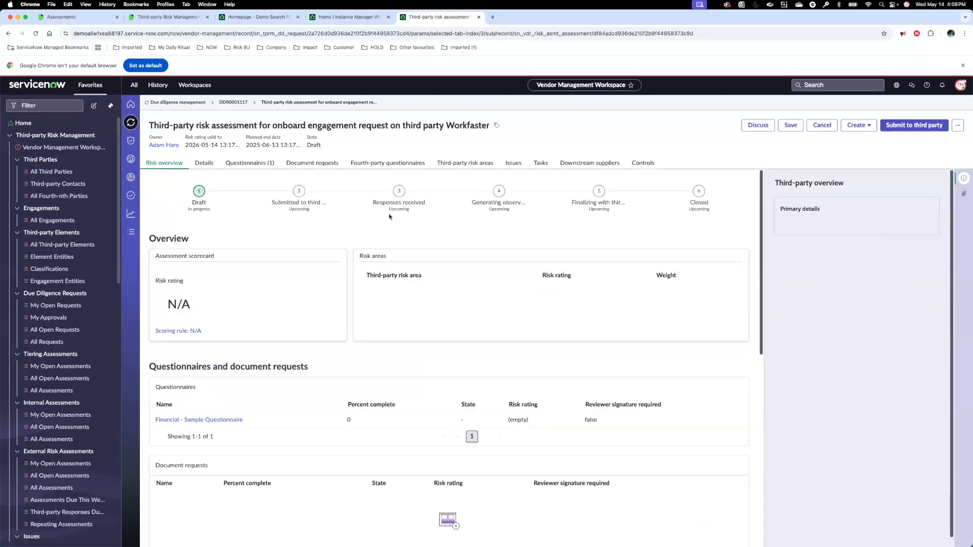
click(263, 164)
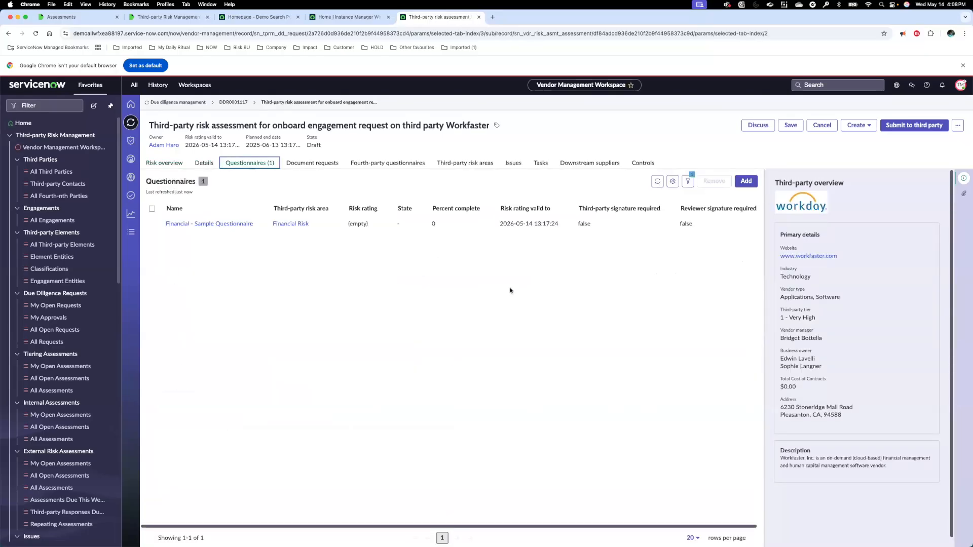
click(745, 182)
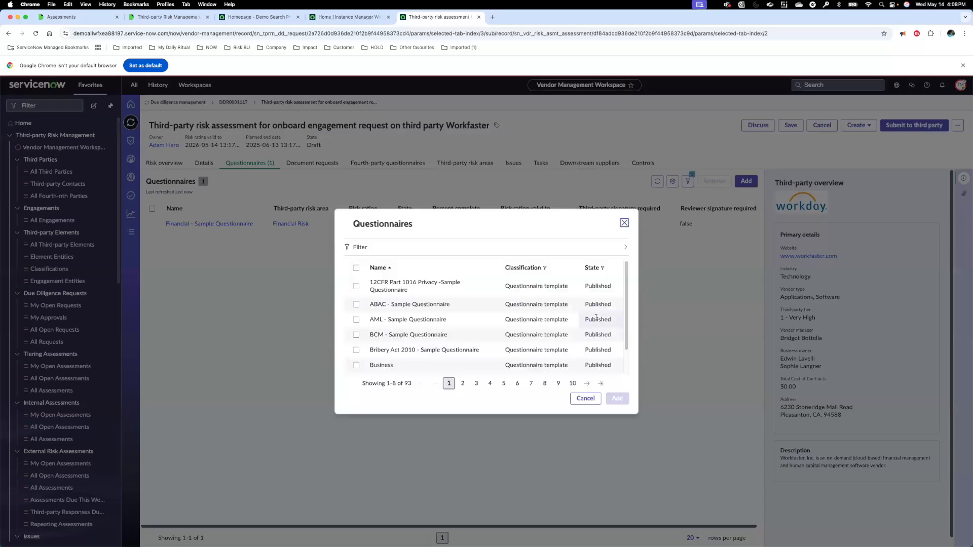
click(586, 400)
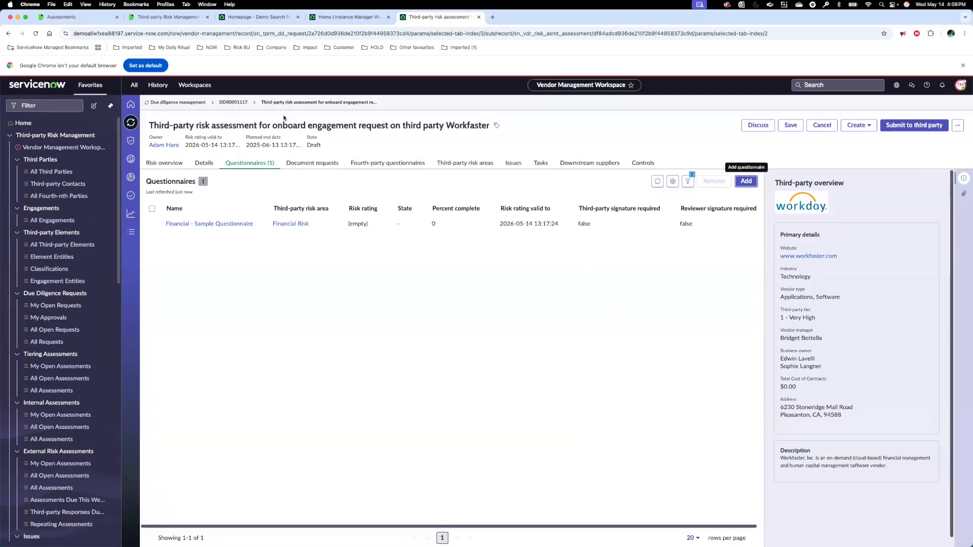
Step: Find request DDR0001117 through the workspace's list of all open due diligence requests and show its third-party risk assessments
click(131, 231)
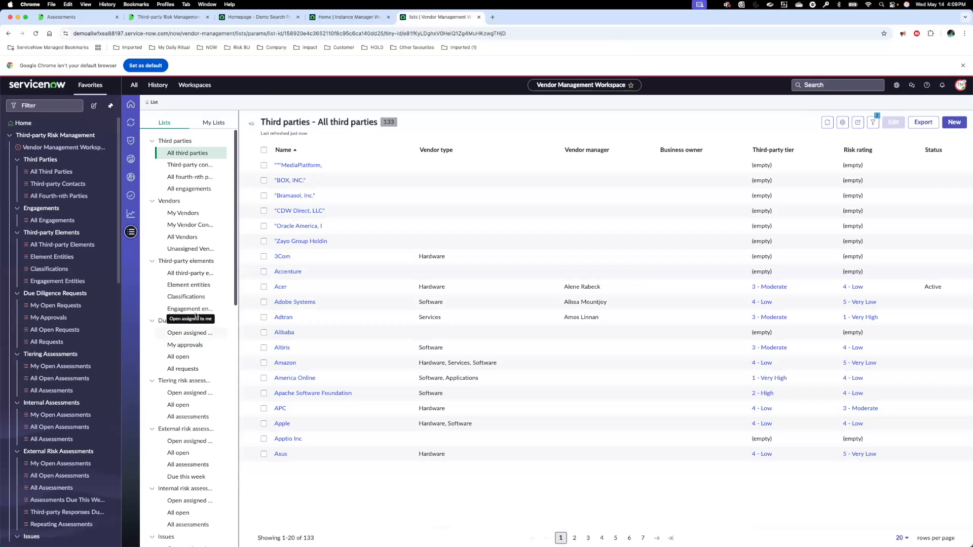
click(190, 332)
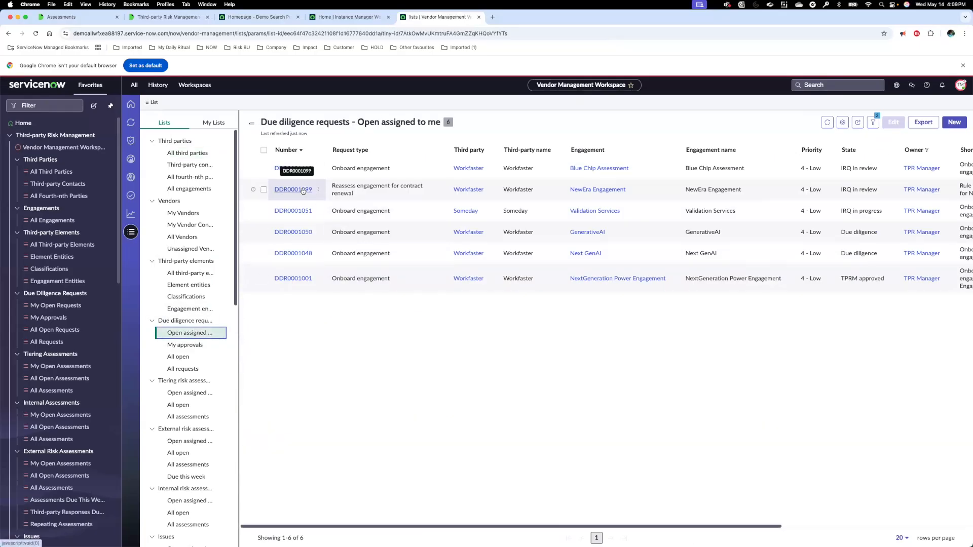
click(179, 358)
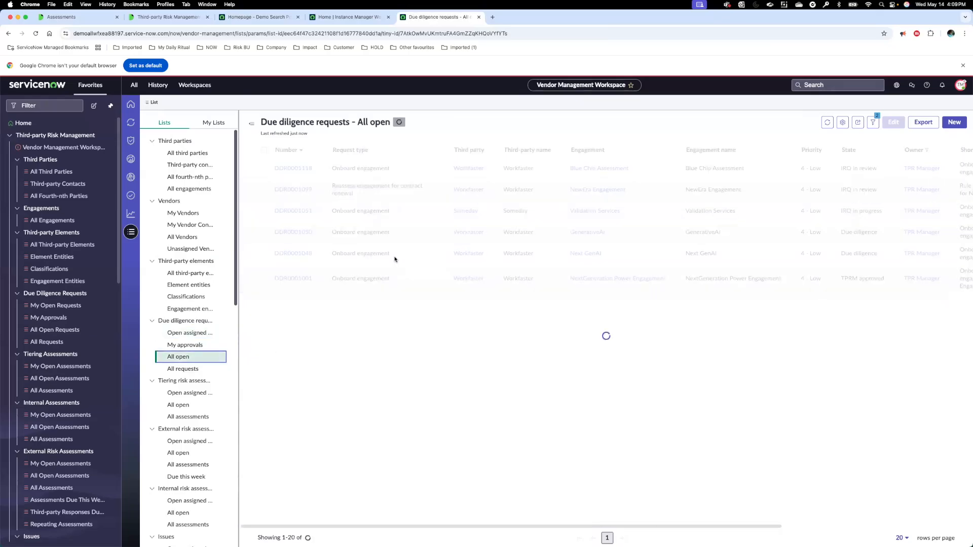
click(307, 191)
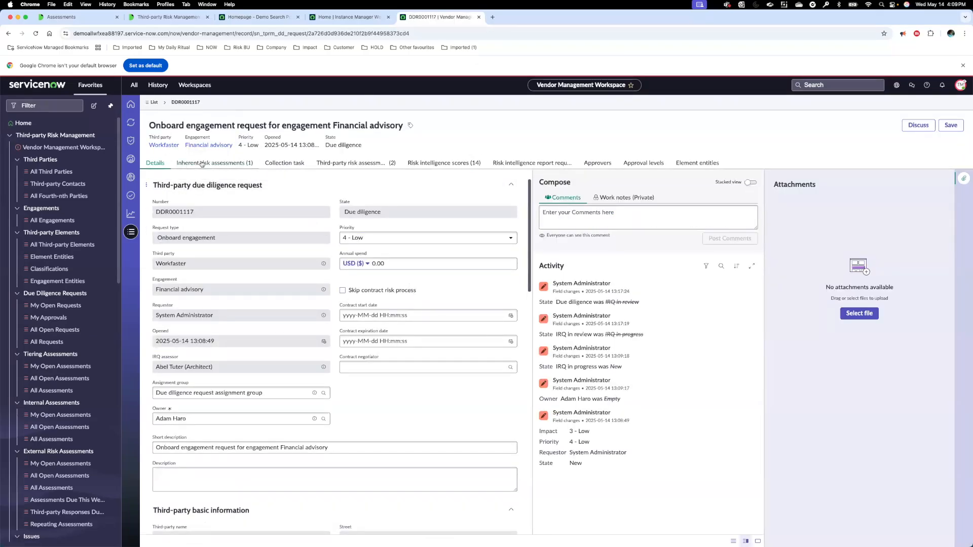
click(342, 164)
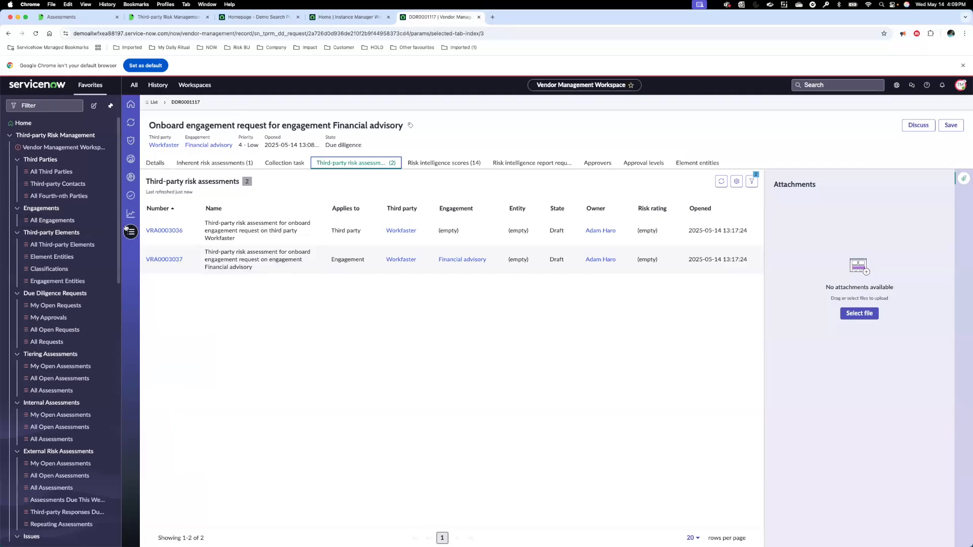
Step: Outside the workspace, open request DDR0001117 from the favorites' All Open Requests list and show its related third-party risk assessments
drag(120, 229, 120, 318)
scroll(50, 230, up, 5)
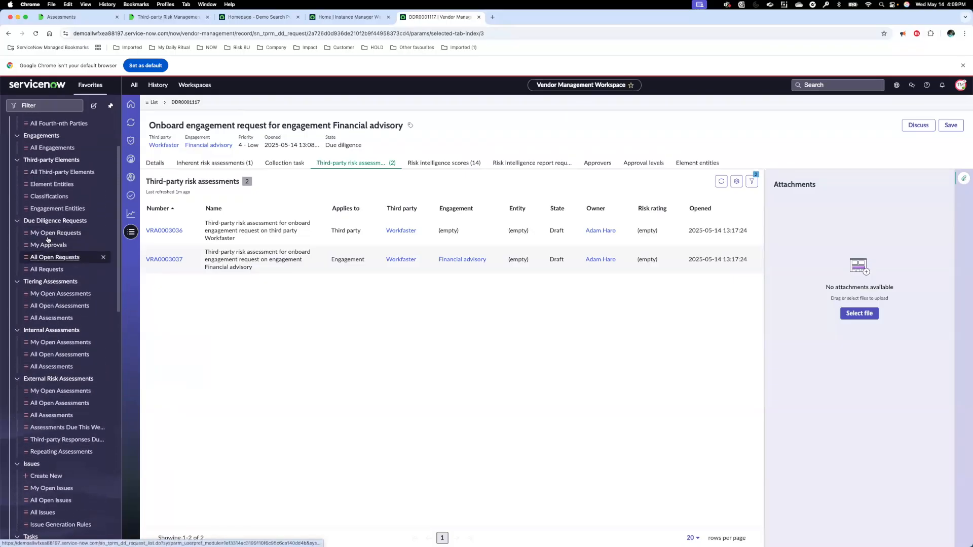
click(50, 233)
click(47, 258)
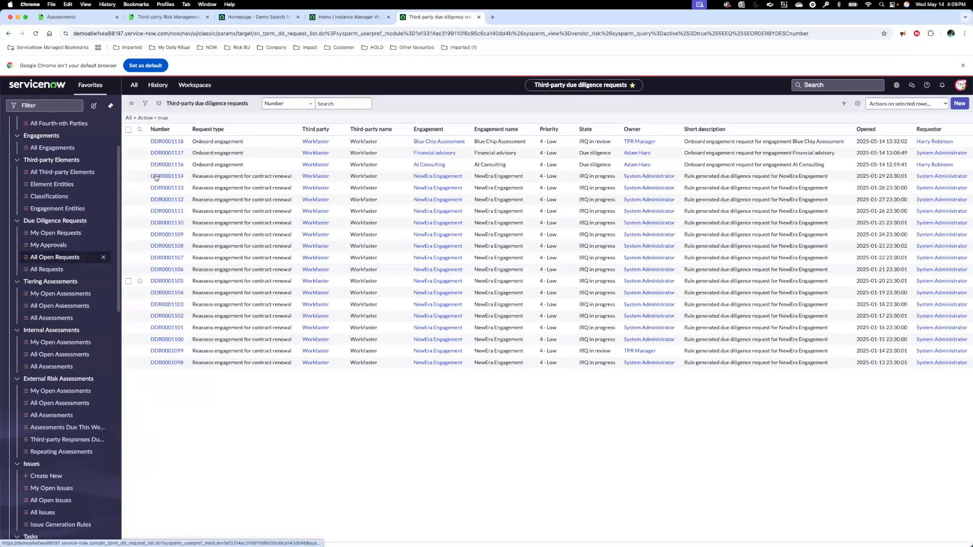
click(160, 179)
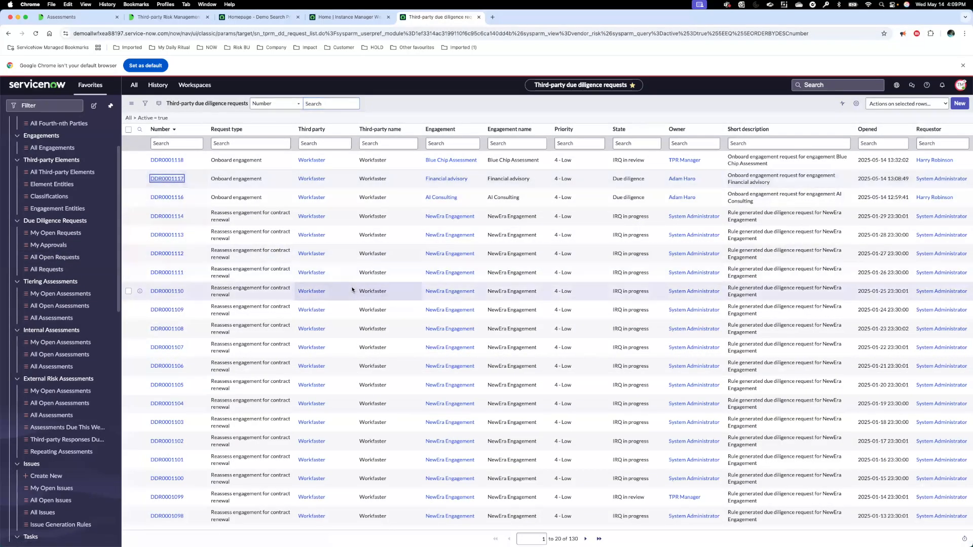
scroll(455, 328, down, 3)
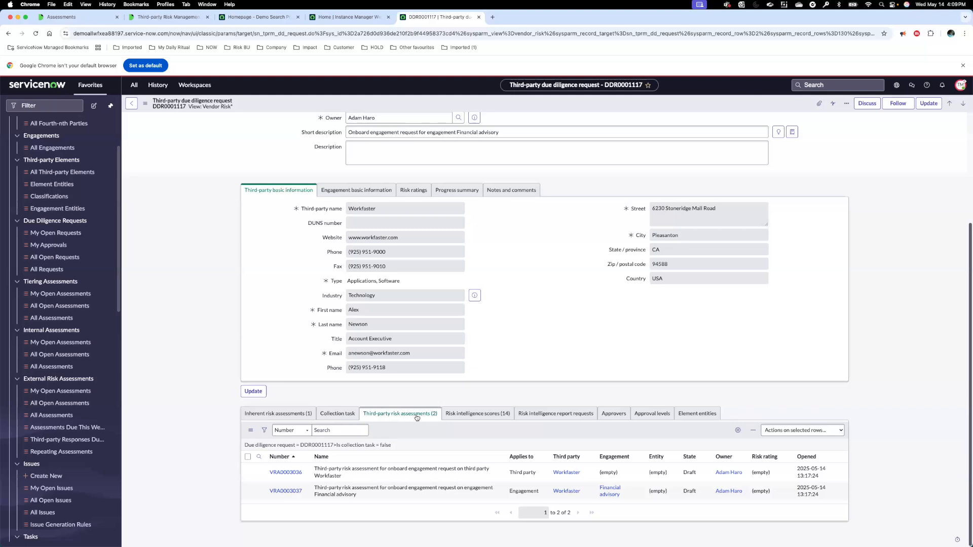
Step: Open assessment VRA0003036, show the questionnaire templates available for its membership, and leave the member editor without saving
click(286, 473)
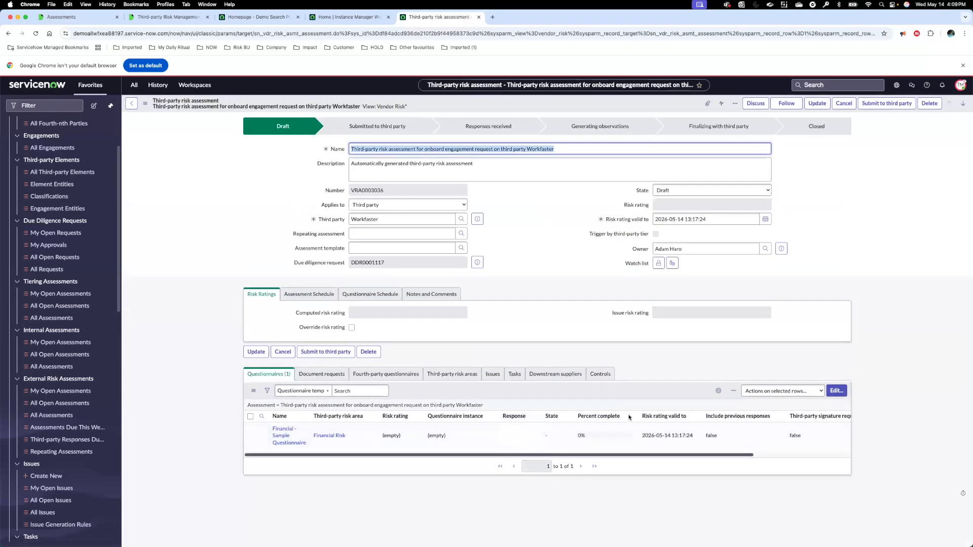
click(834, 391)
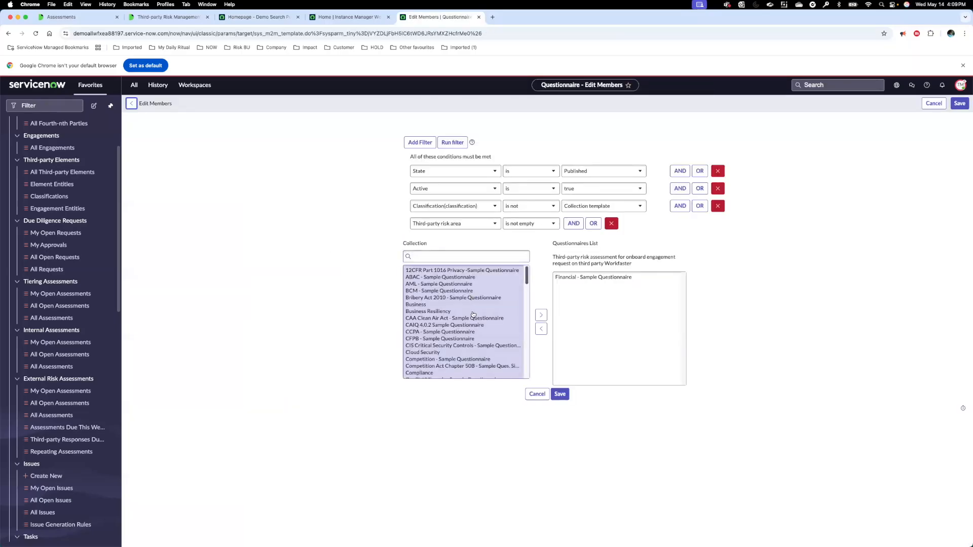
click(537, 397)
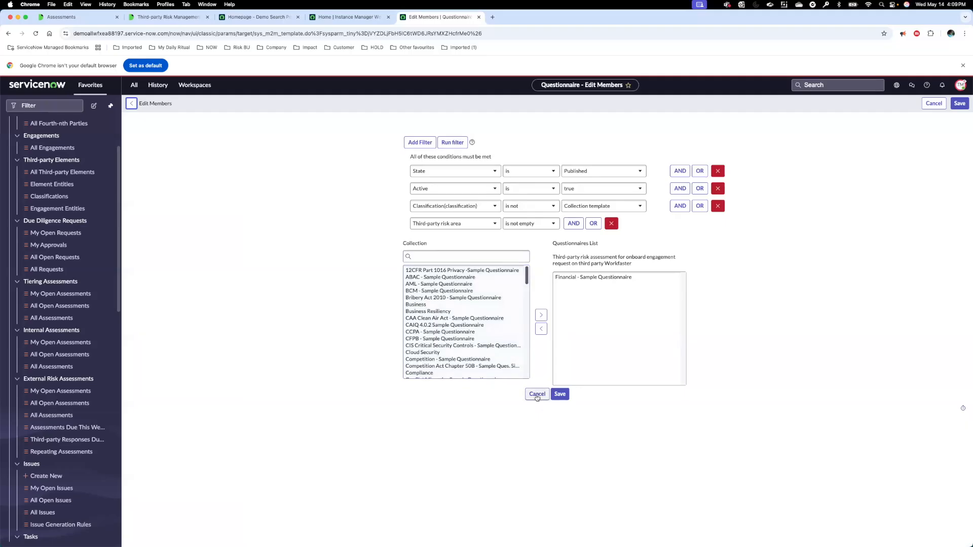
click(538, 399)
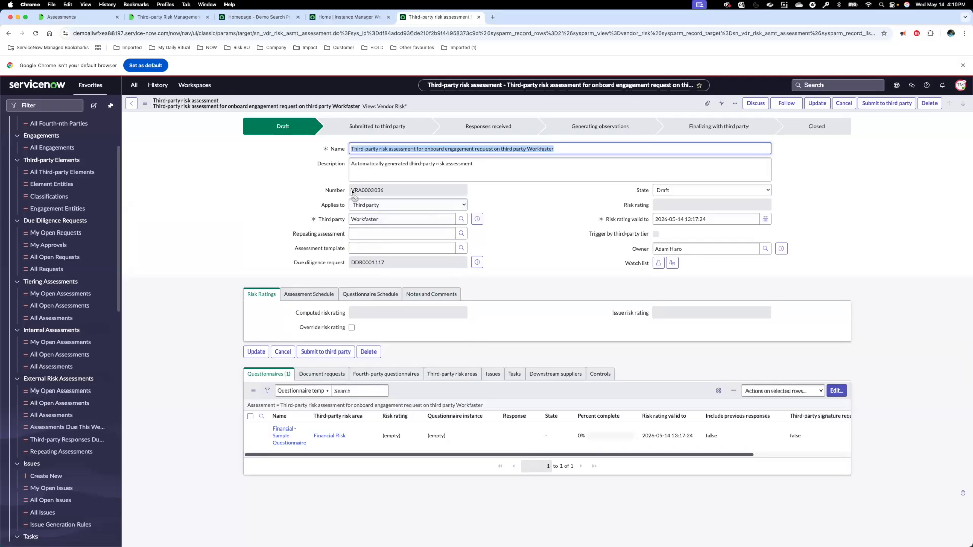
Step: Copy the assessment number VRA0003036, filter the full external risk assessments list by it, and open the matching record
drag(352, 192, 386, 193)
key(super+c)
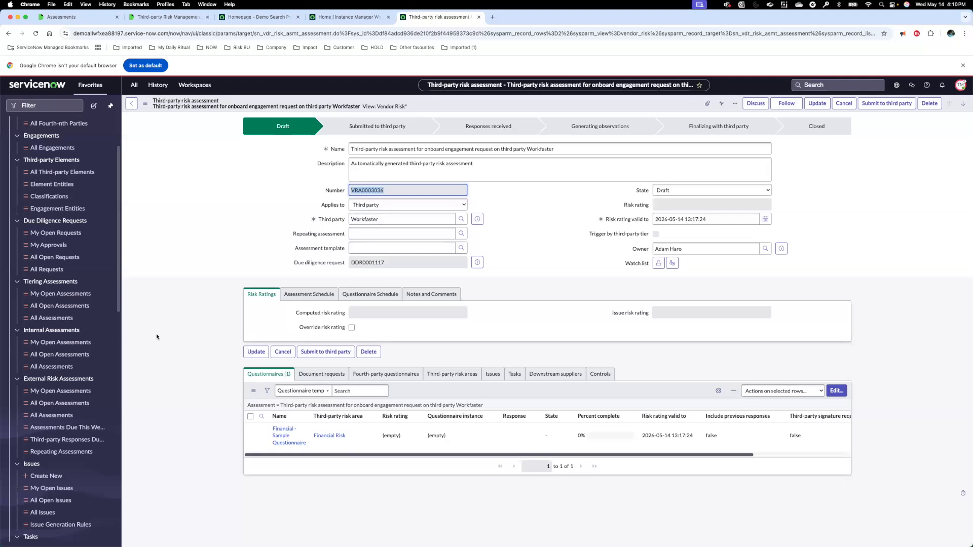
click(77, 399)
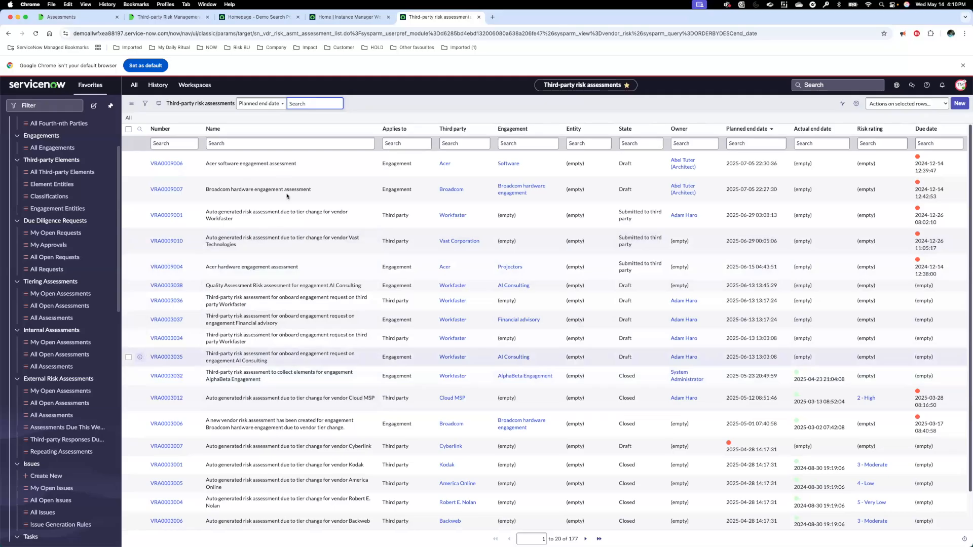
click(187, 144)
key(super+v)
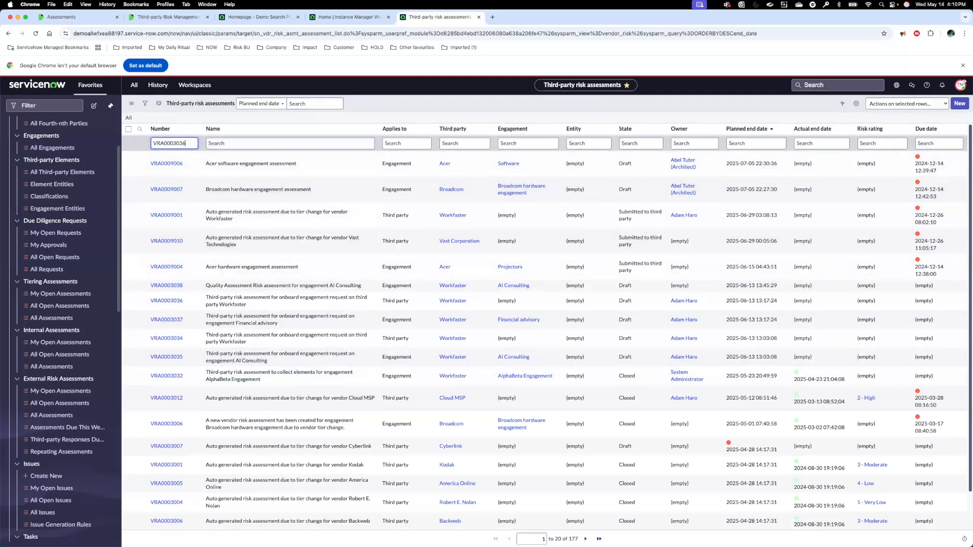
key(Return)
click(175, 160)
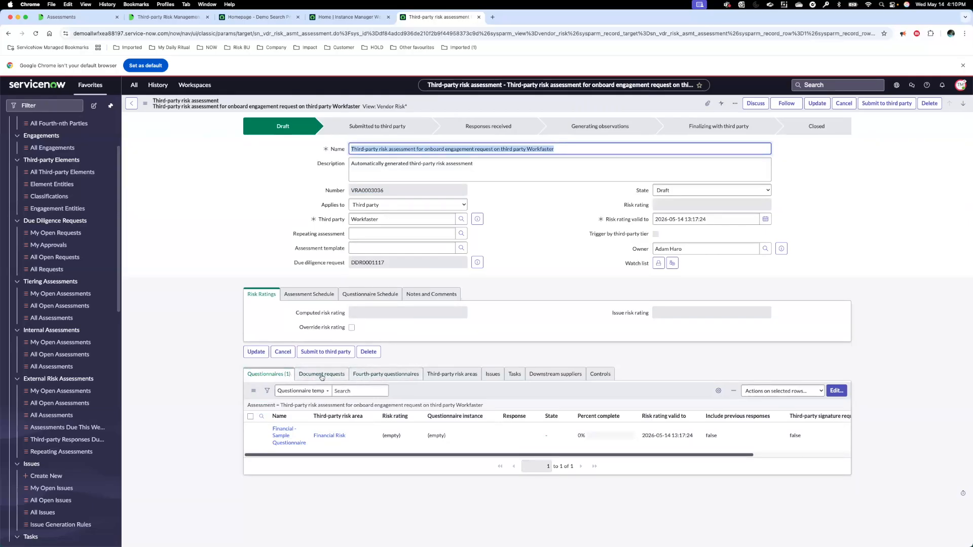
Step: Show where the assessment's questionnaires and document requests can be edited, ending on the questionnaires
click(841, 395)
click(322, 375)
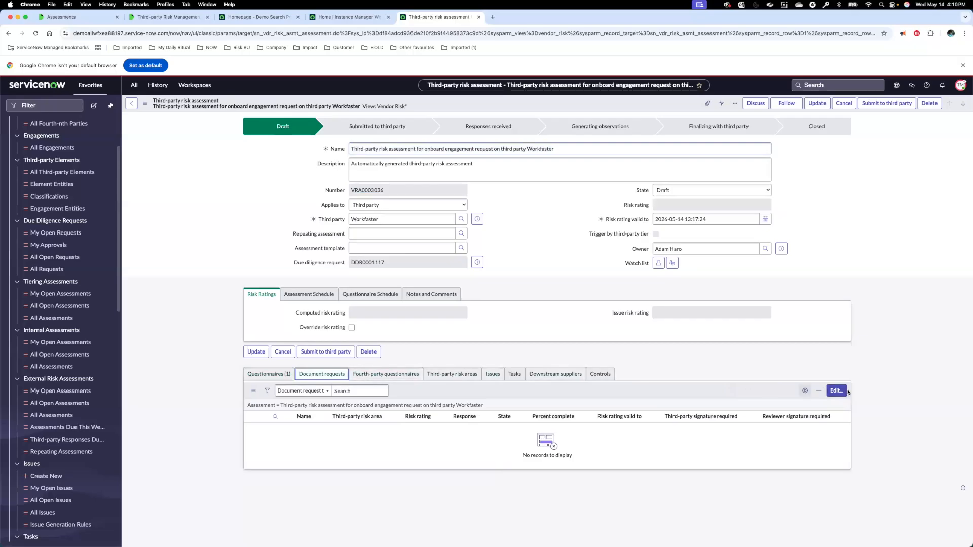
click(251, 373)
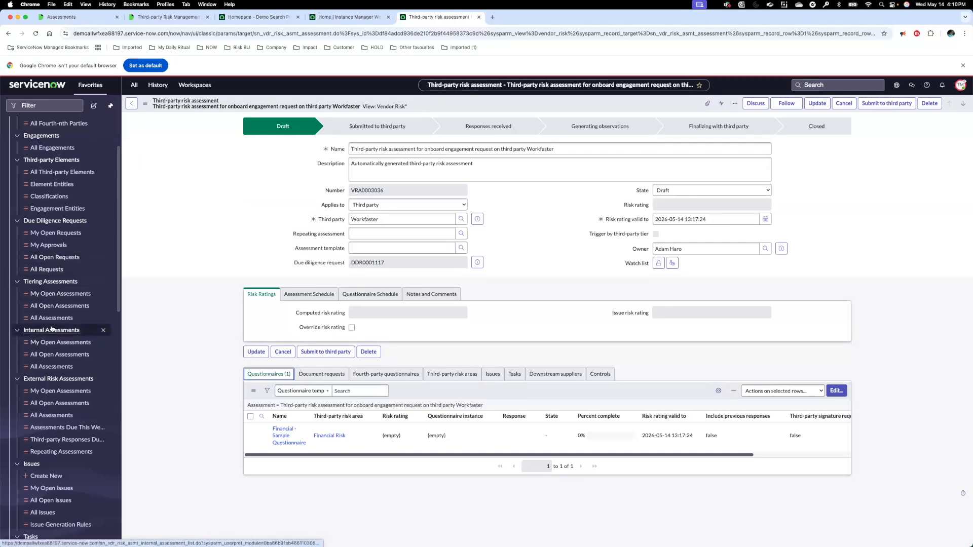
Step: Open request DDR0001117 from the list of all due diligence requests and open its third-party assessment VRA0003036
click(50, 269)
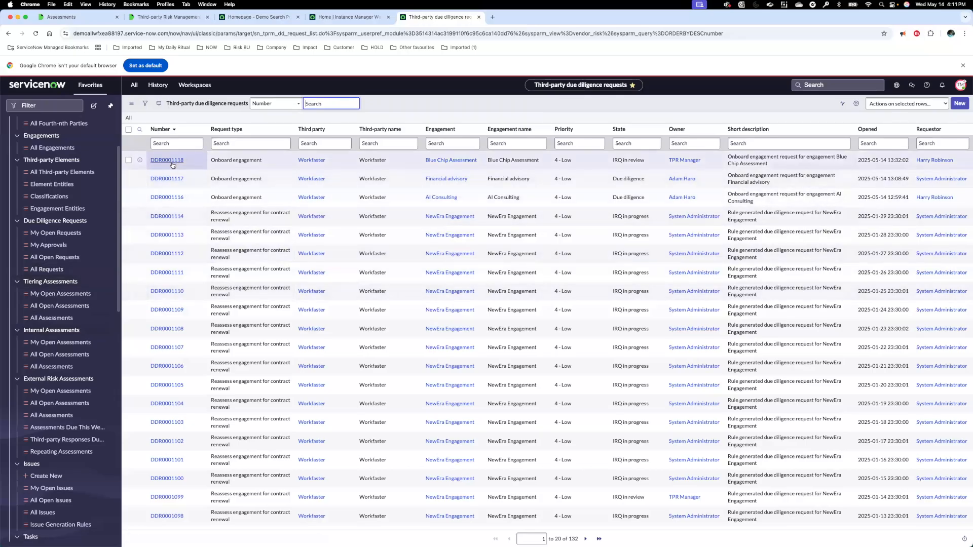
click(167, 178)
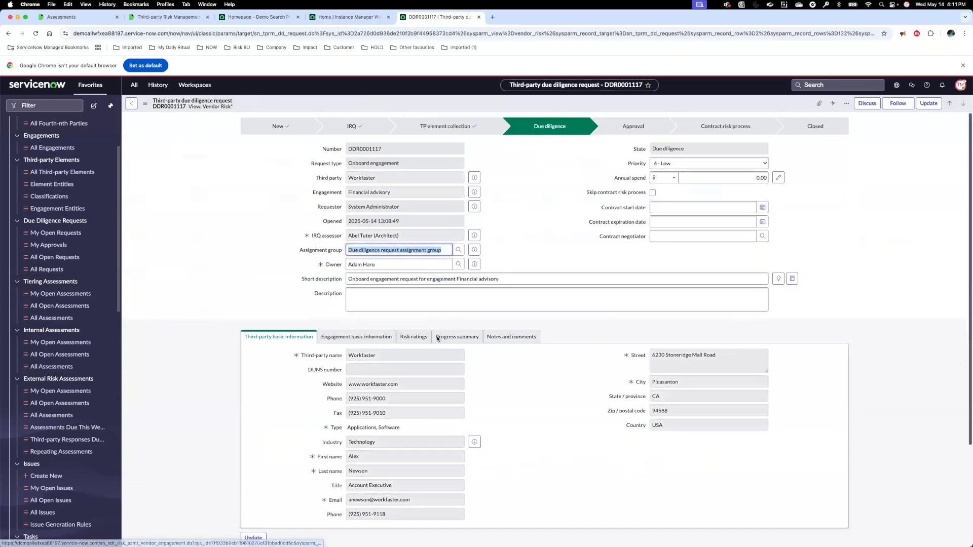
scroll(513, 443, down, 3)
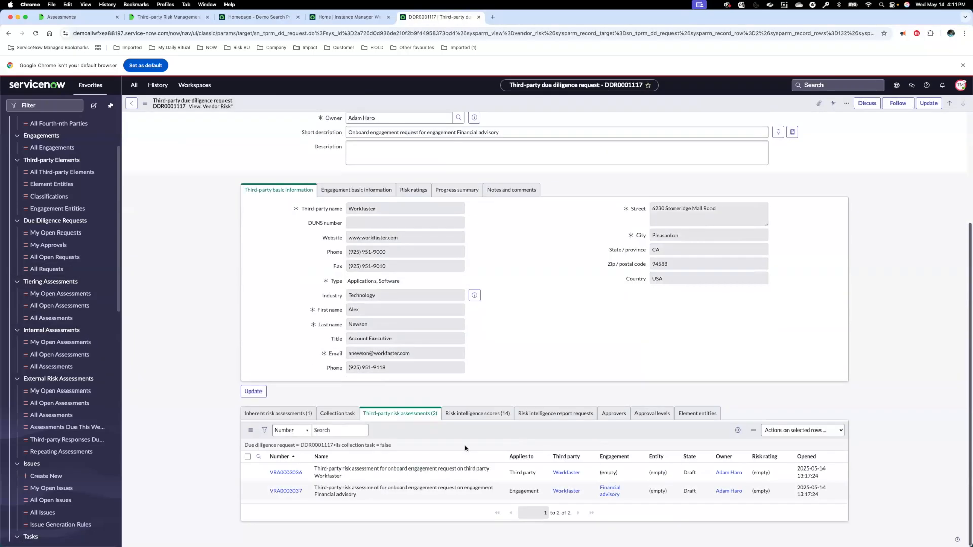
click(298, 474)
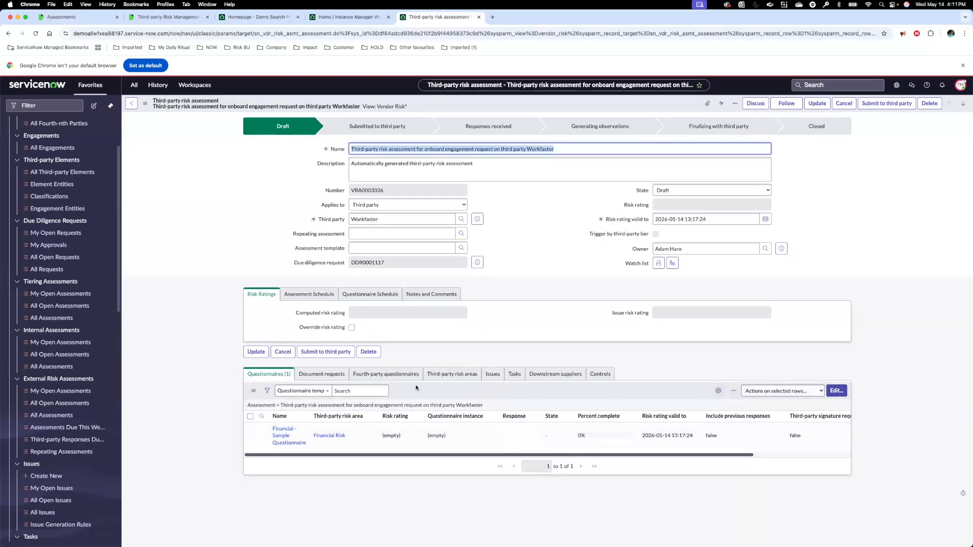
Step: Compare the assessment's related document requests and questionnaires, ending on the questionnaires
click(341, 375)
click(258, 376)
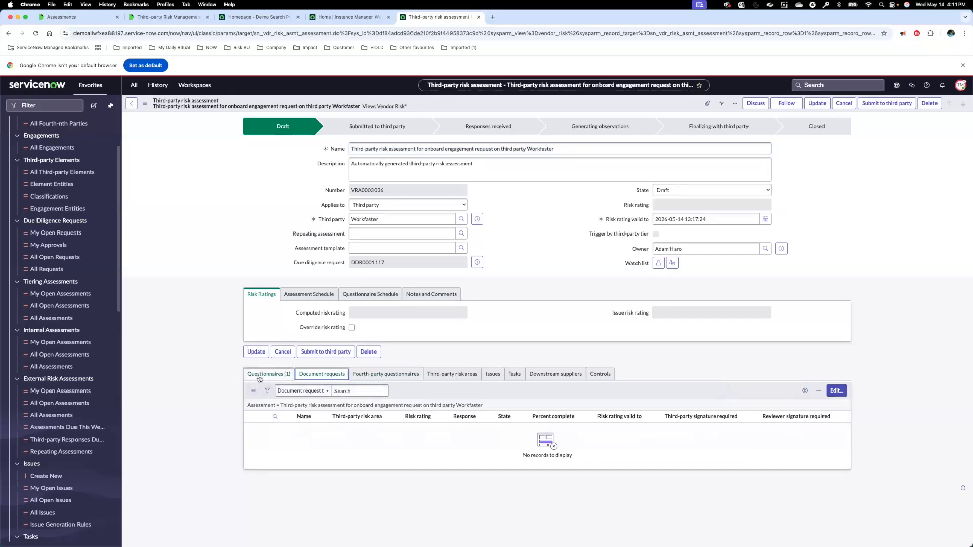
click(312, 377)
click(269, 376)
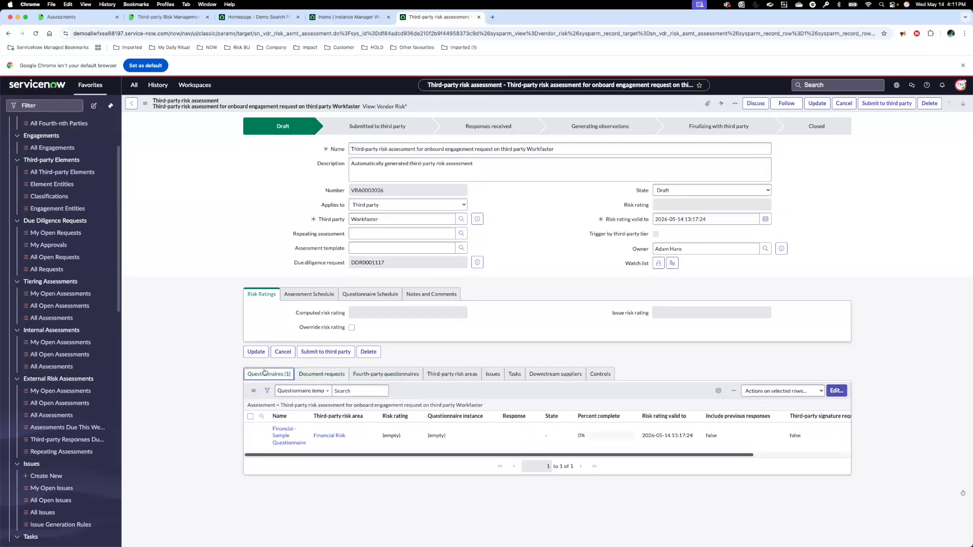
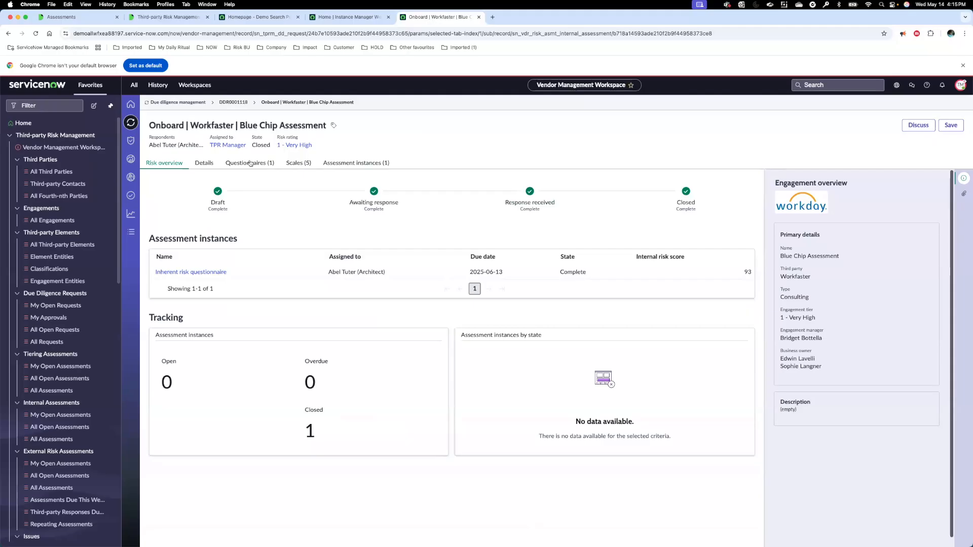
Step: Open the completed inherent risk questionnaire, review its Payment Card Industry (PCI) data question under the interaction section, and close it
click(215, 273)
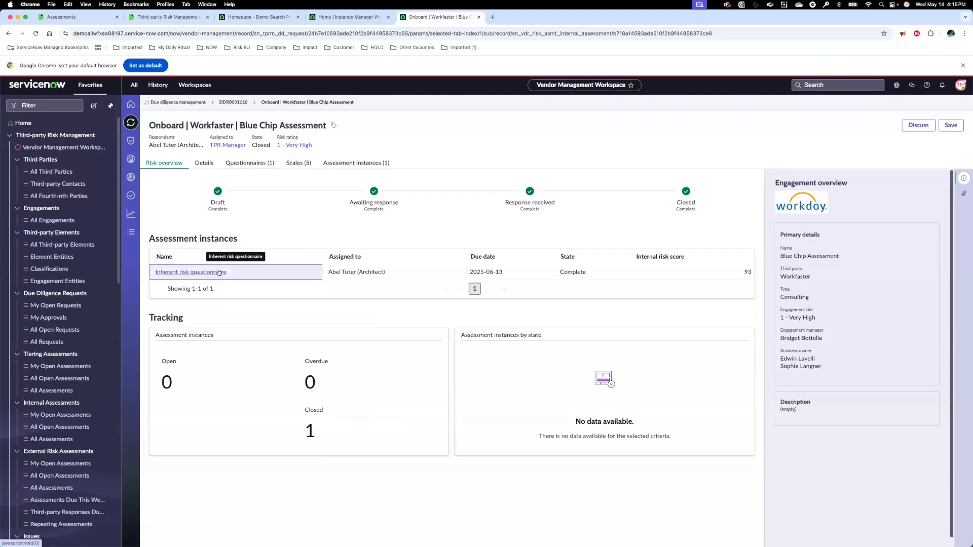
scroll(392, 291, down, 1)
scroll(393, 290, down, 5)
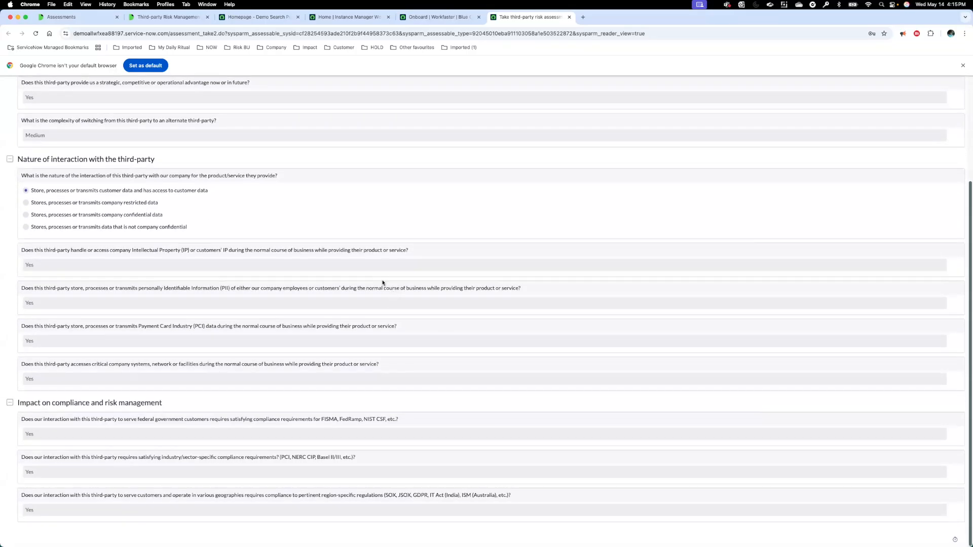
drag(49, 327, 319, 330)
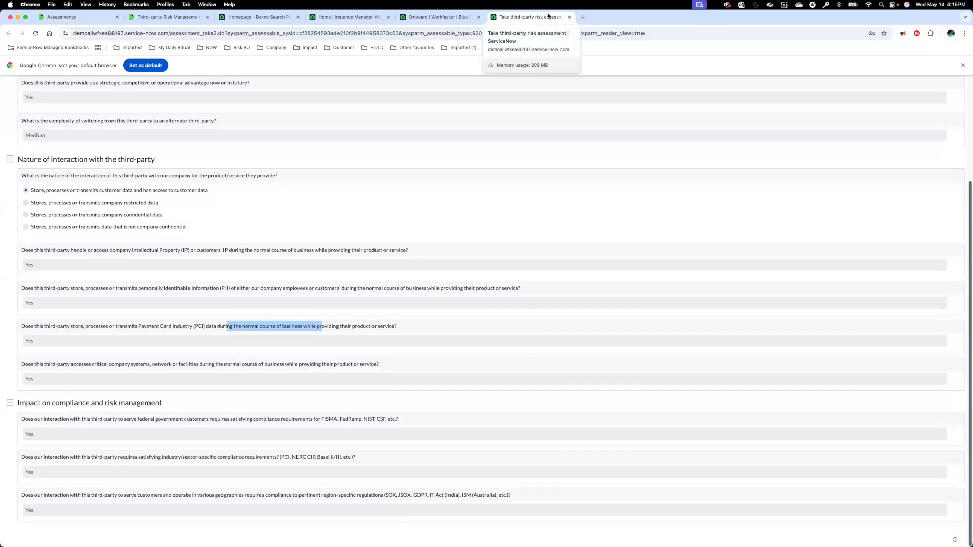
click(569, 18)
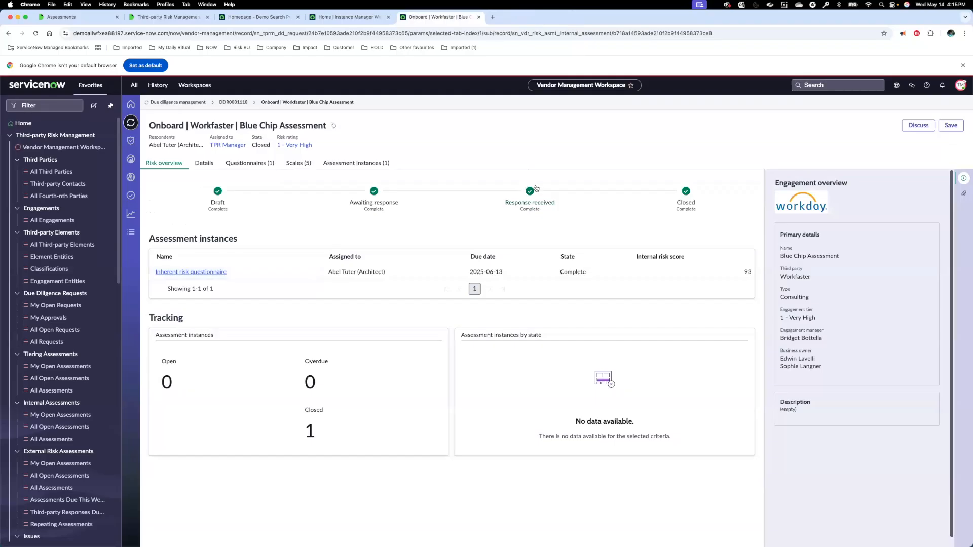
Step: Return to due diligence request DDR0001118 and start due diligence on it
click(233, 102)
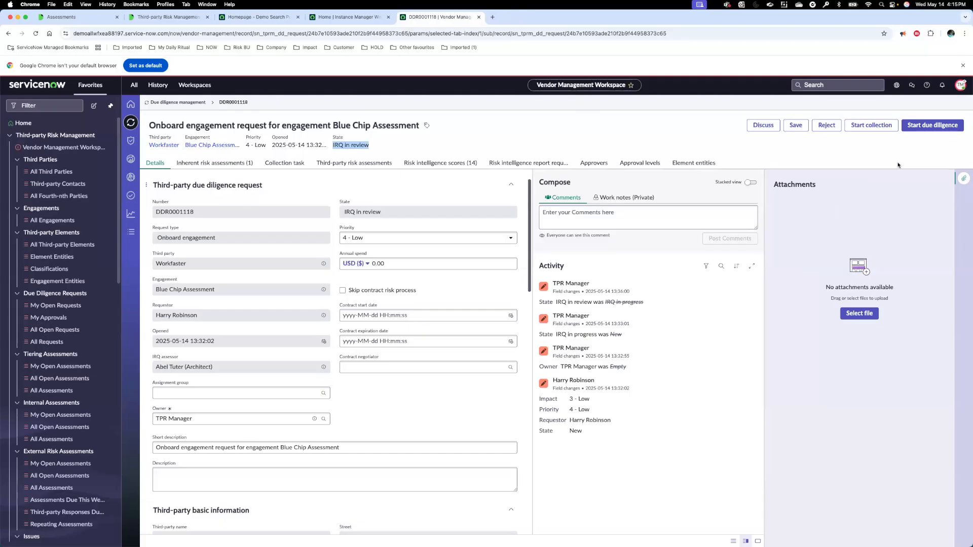
click(926, 144)
click(926, 126)
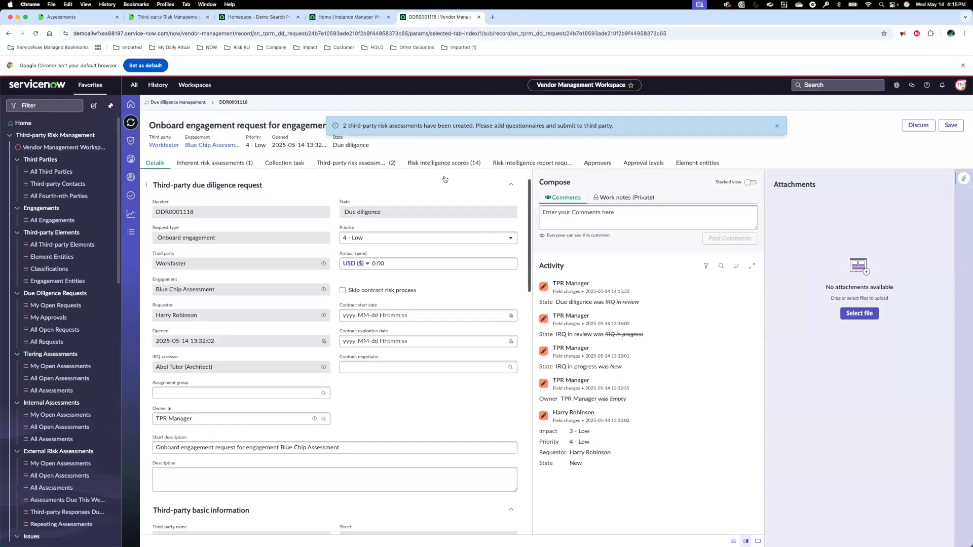
Step: Open third-party risk assessment VRA0003039 from the request's related assessments and show its attached questionnaires
click(378, 164)
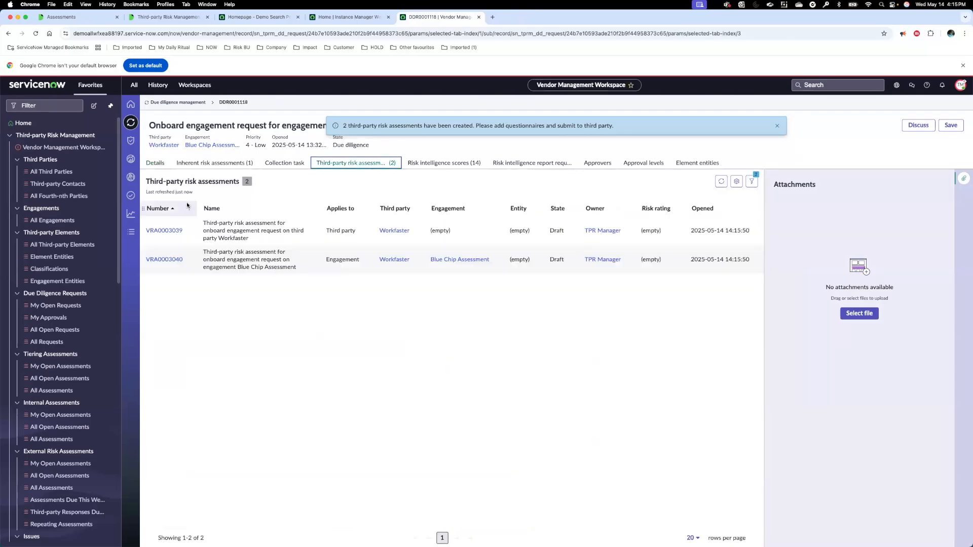
click(164, 230)
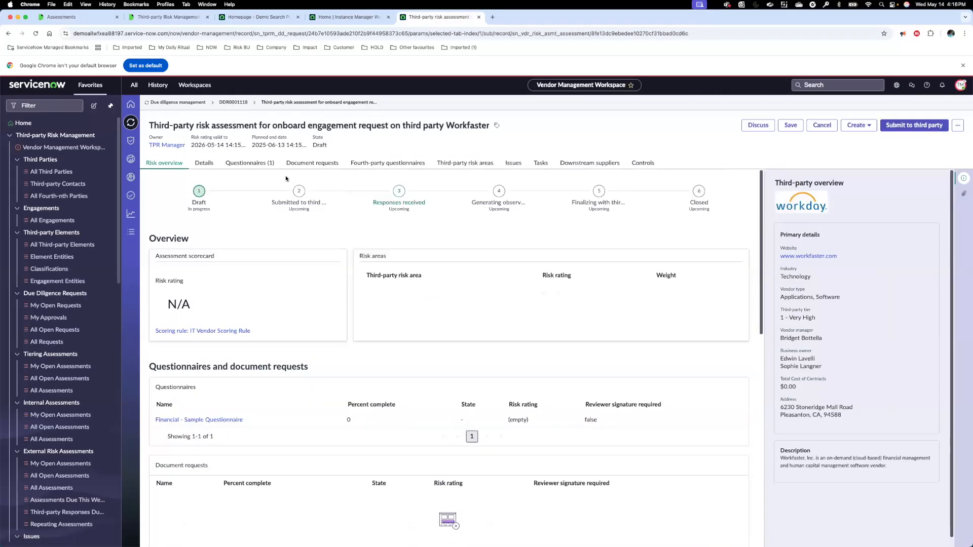
click(265, 165)
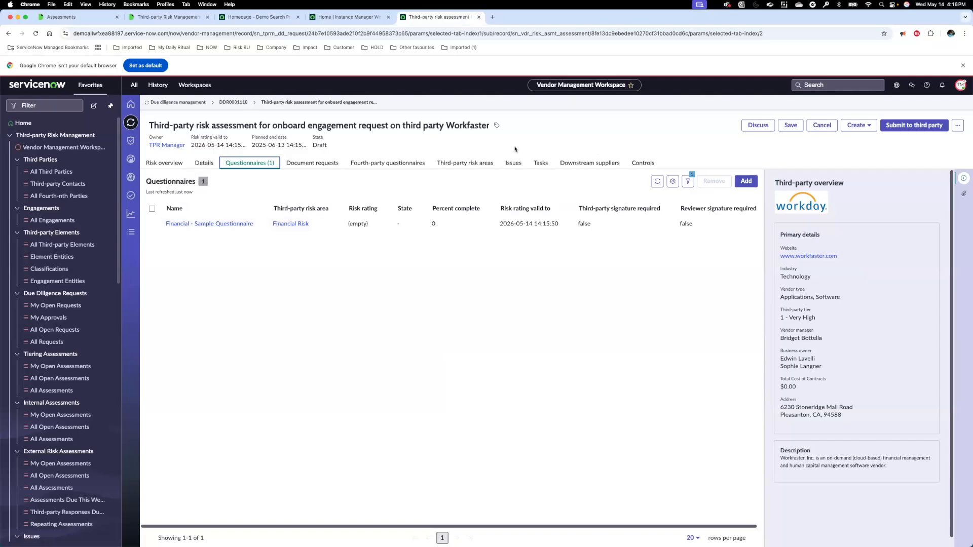
Step: Go back to request DDR0001118, open its inherent risk assessment INA0001120, and highlight the name of the questionnaire used
click(240, 103)
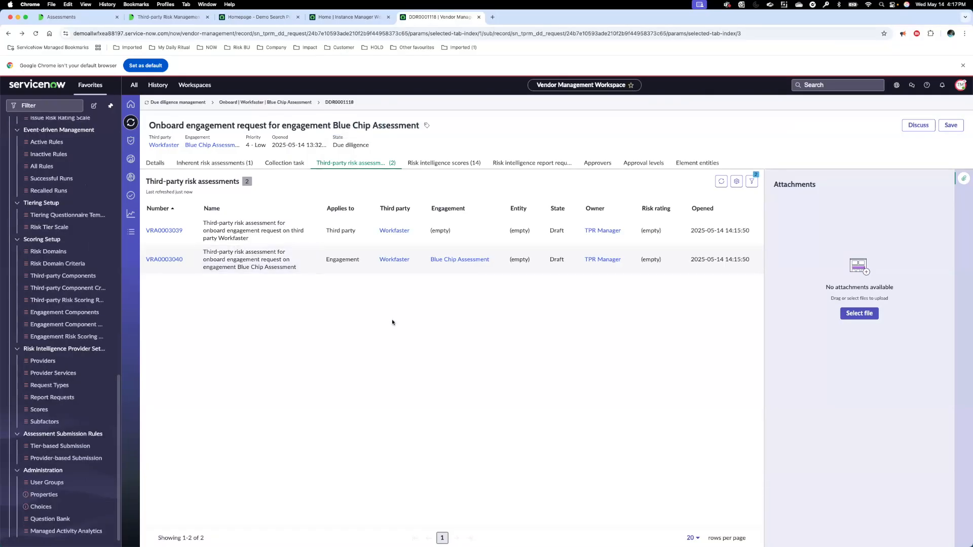
click(241, 164)
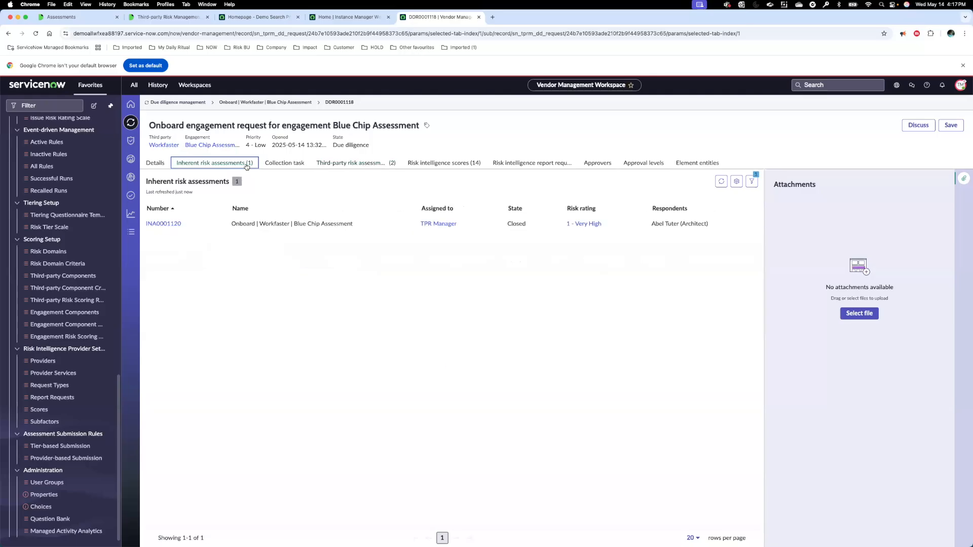
click(170, 224)
drag(228, 272, 154, 273)
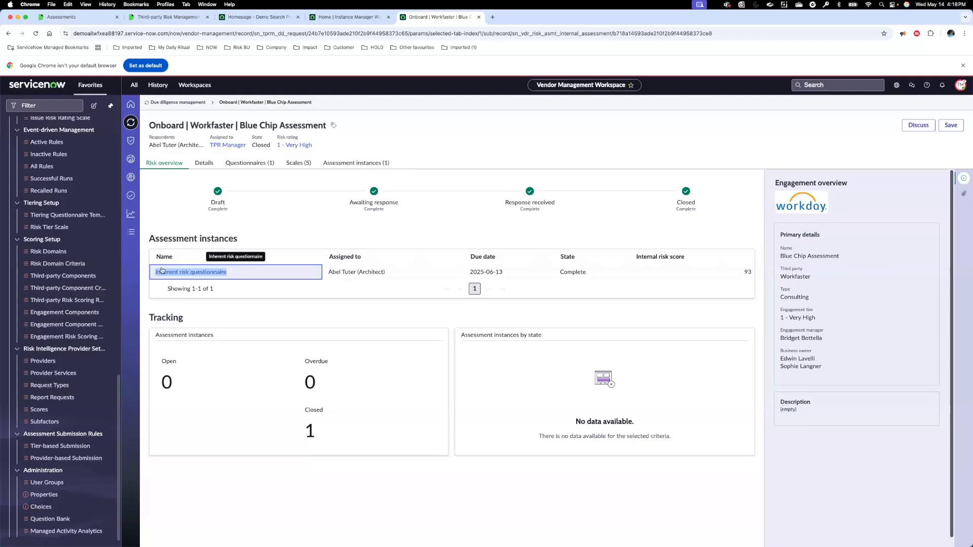
Step: Open the Inherent risk questionnaire template from the tiering questionnaire templates and highlight its name
scroll(119, 378, up, 1)
scroll(118, 379, down, 1)
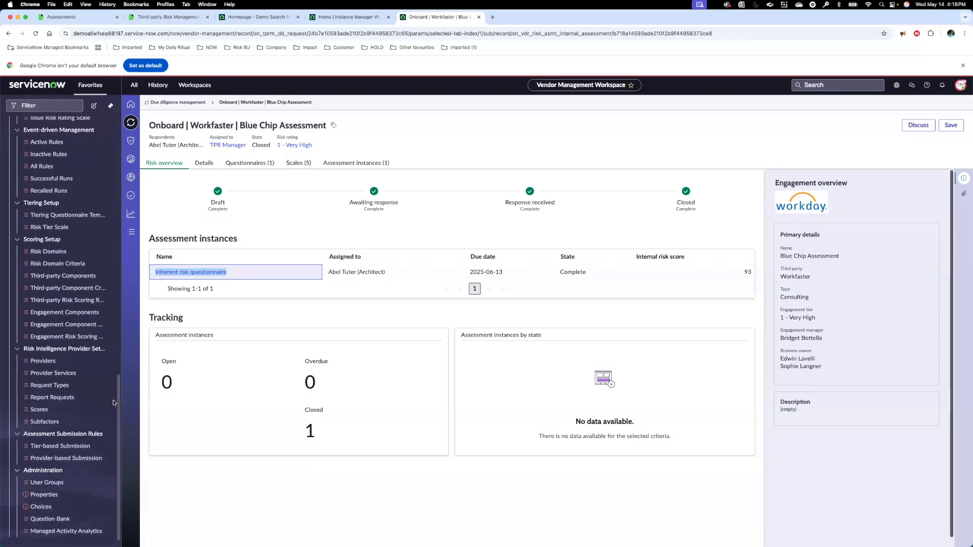
click(51, 216)
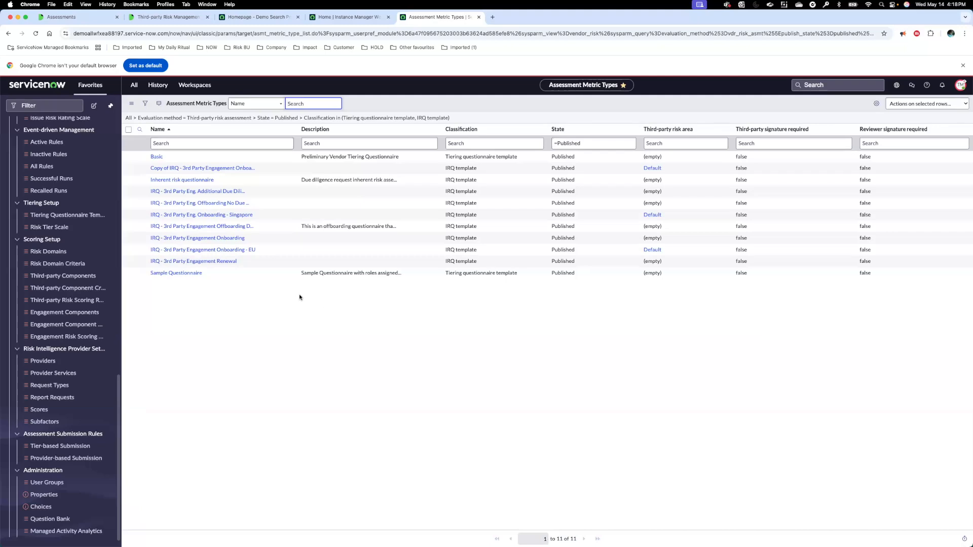
click(182, 181)
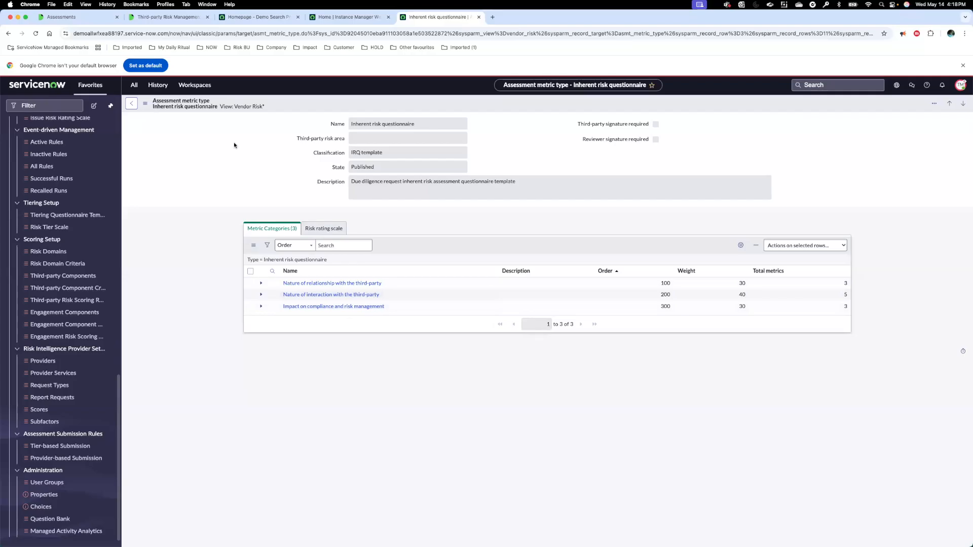
drag(437, 126, 353, 122)
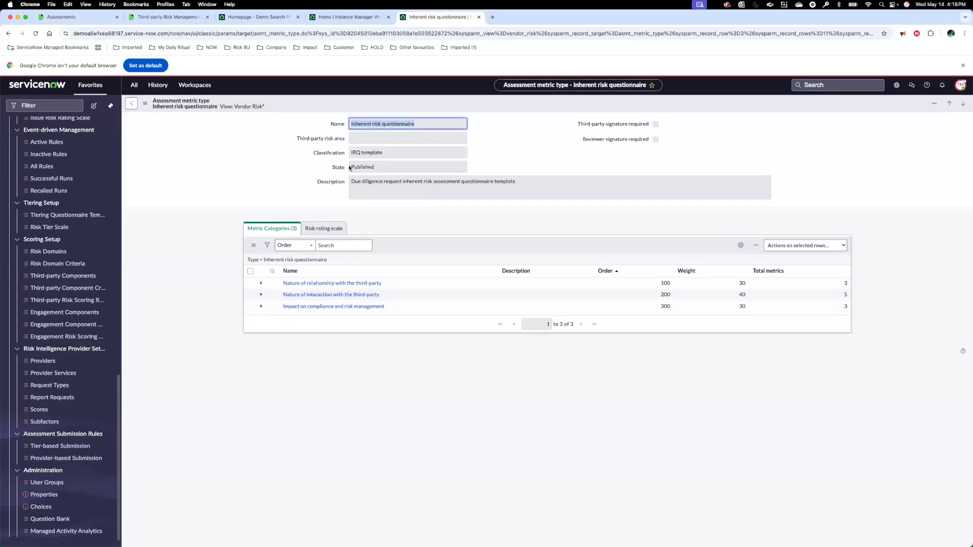
Step: Open the PCI data question in the category Nature of interaction with the third-party, and view its blank questionnaire-link form without submitting
click(325, 296)
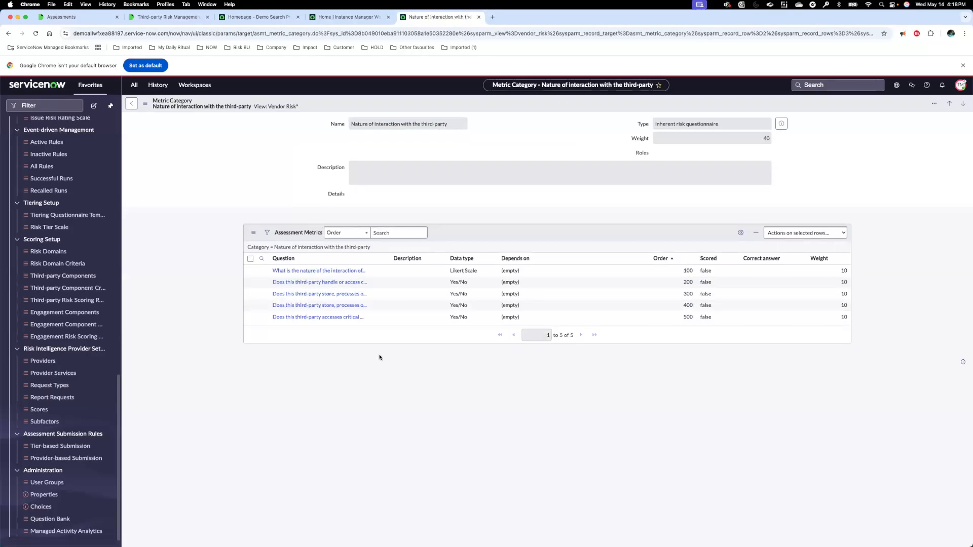
click(331, 306)
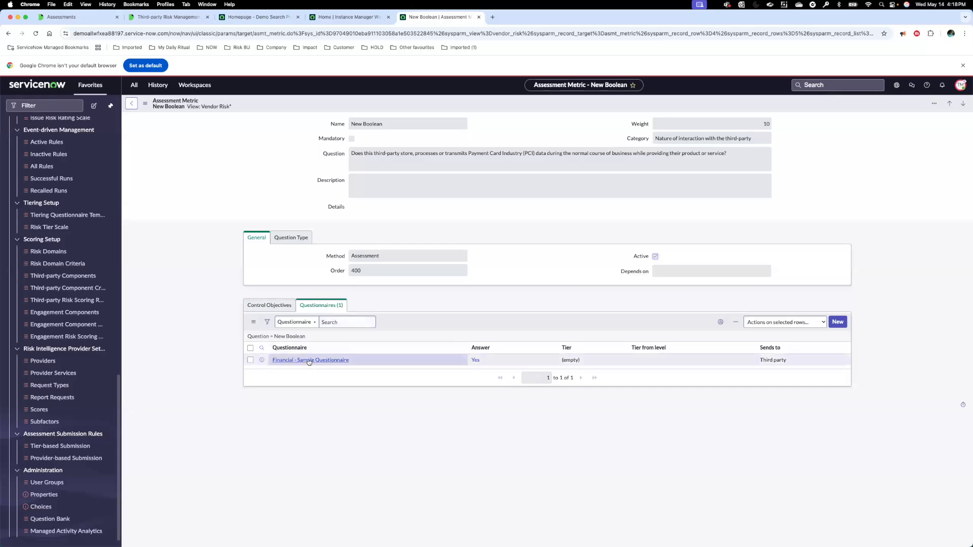
click(838, 323)
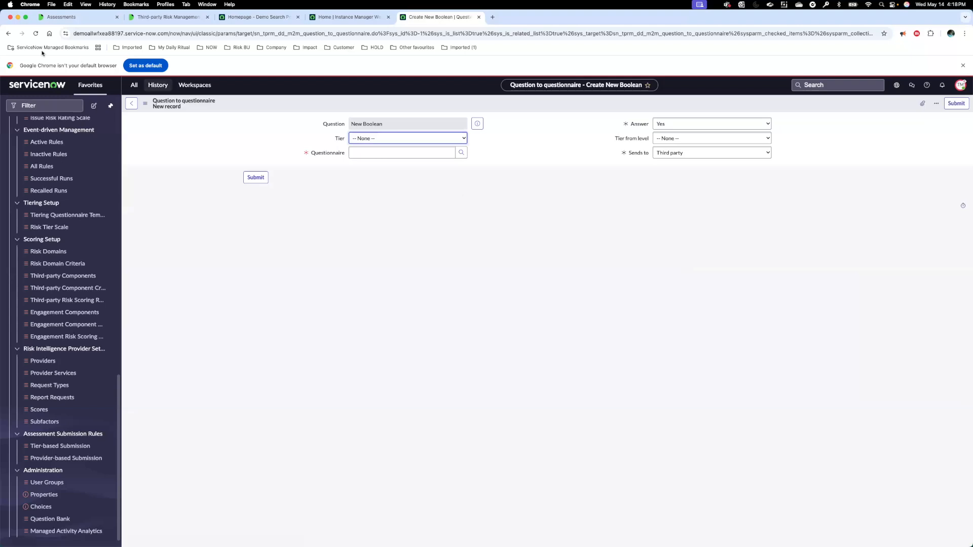
click(8, 34)
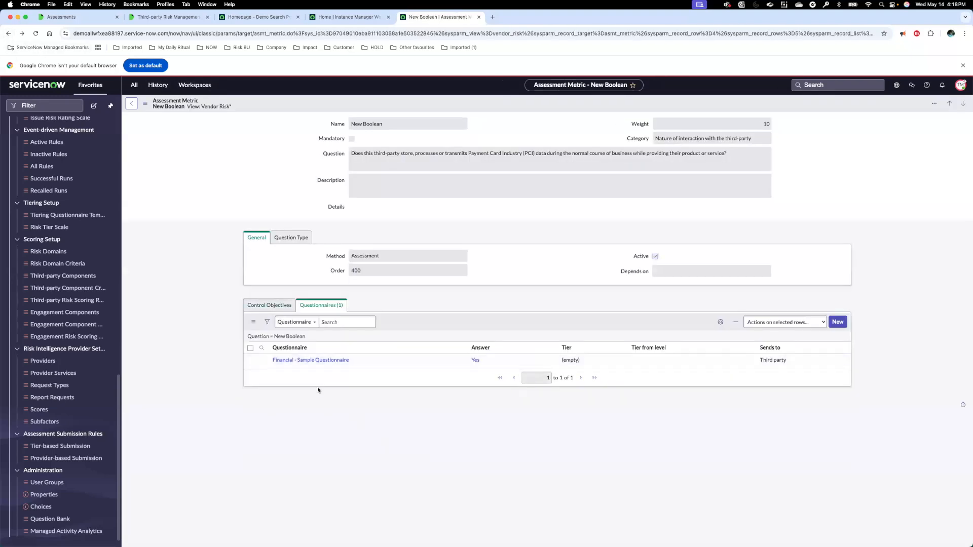
Step: View the Financial - Sample Questionnaire linked to the PCI question, return to the question, and preview the link record
click(304, 361)
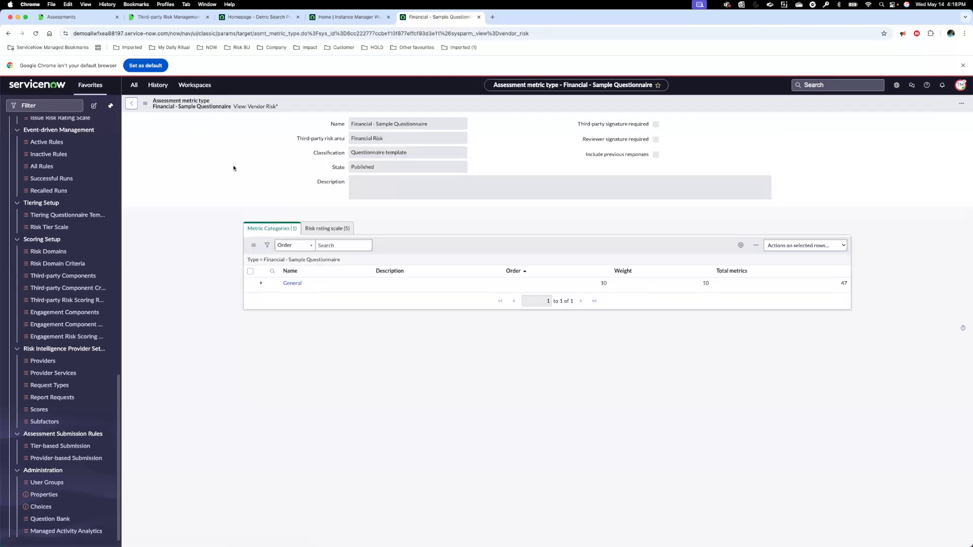
click(8, 34)
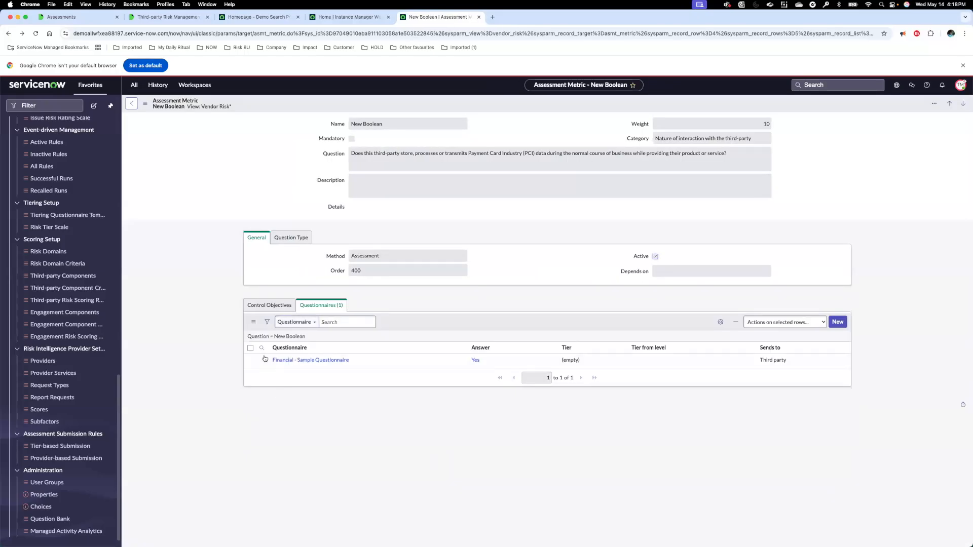
click(262, 360)
click(354, 284)
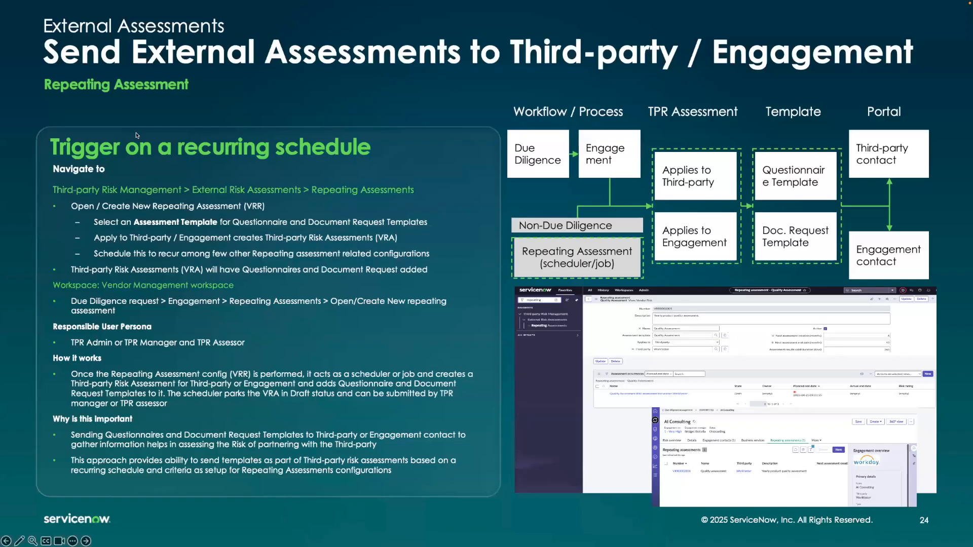
key(Right)
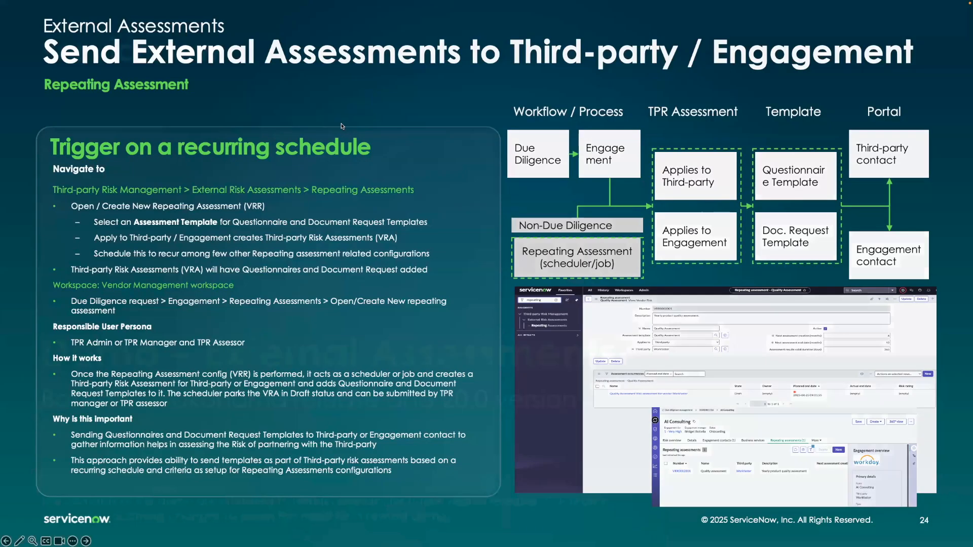
key(Right)
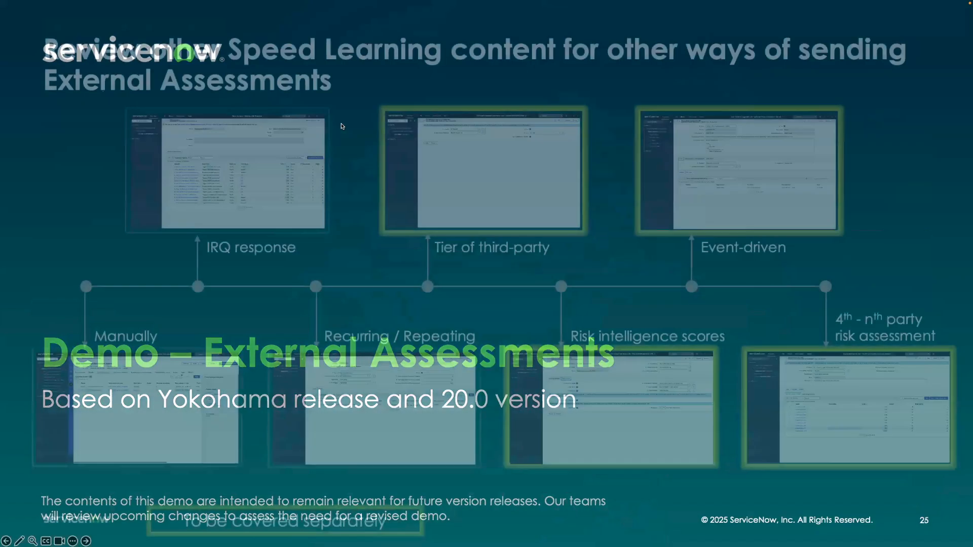
key(Left)
key(Left)
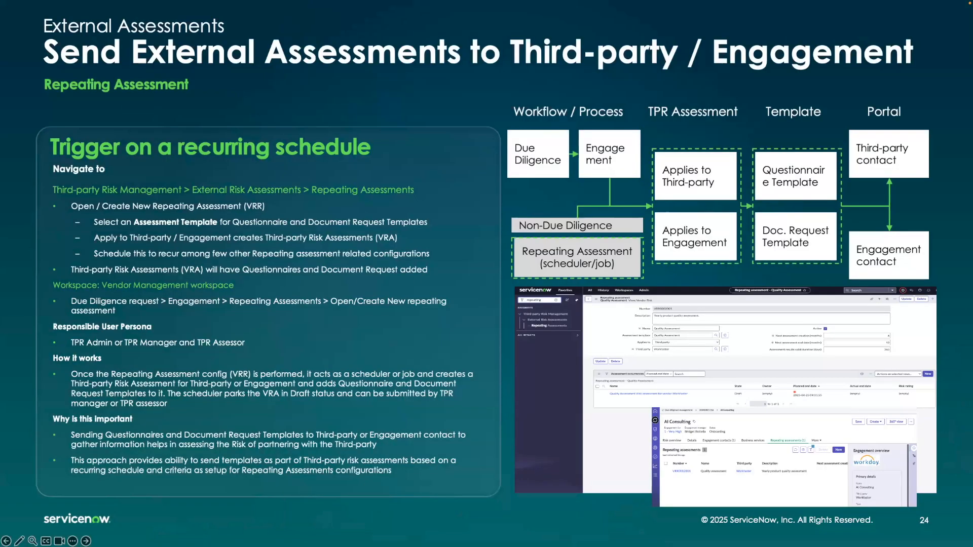
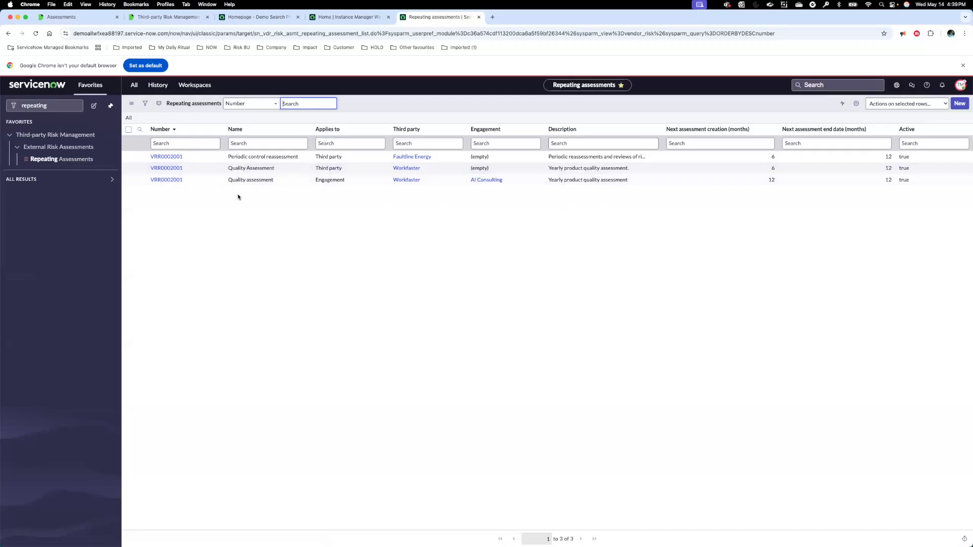
Step: Open the AI Consulting repeating assessment, then its Quality Assessment template, and review the template's questionnaire and document request templates
click(174, 181)
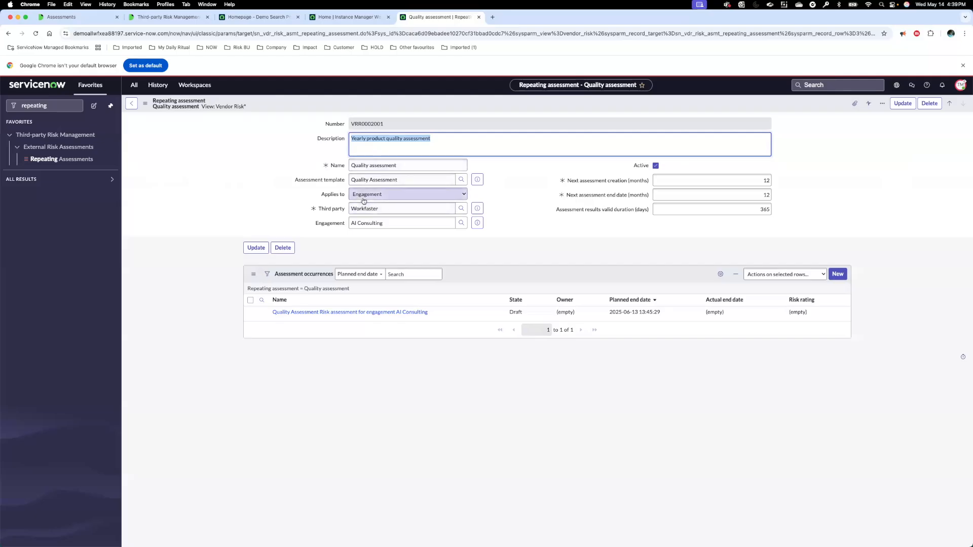
click(478, 182)
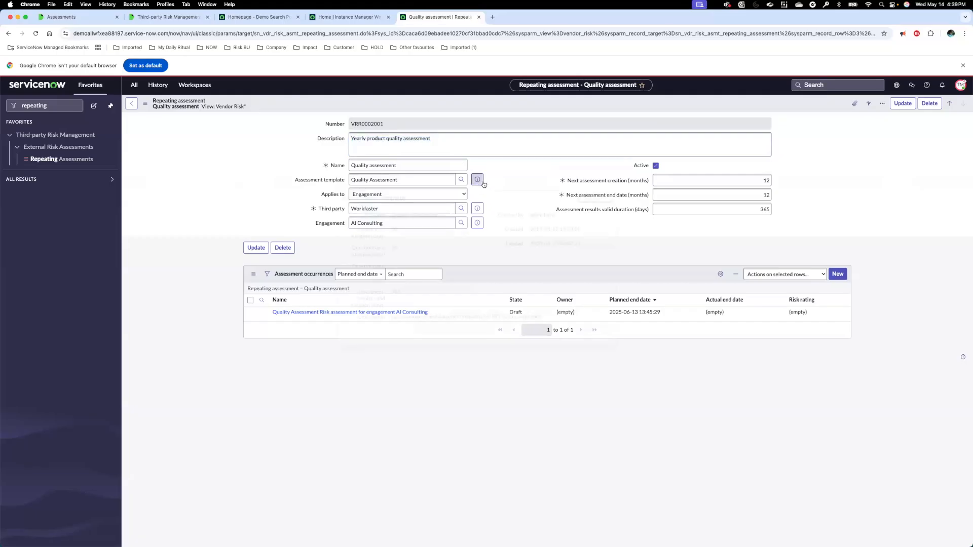
click(585, 199)
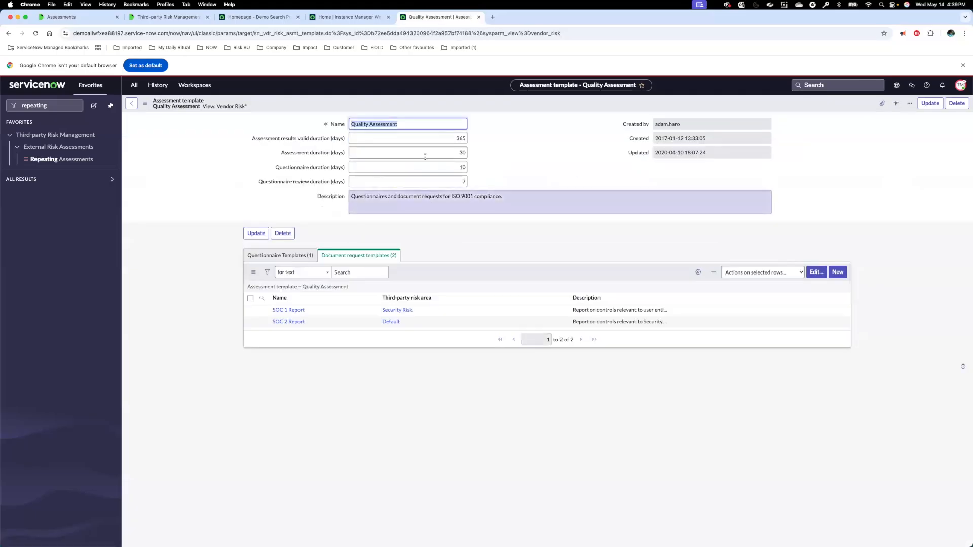
click(304, 258)
click(336, 258)
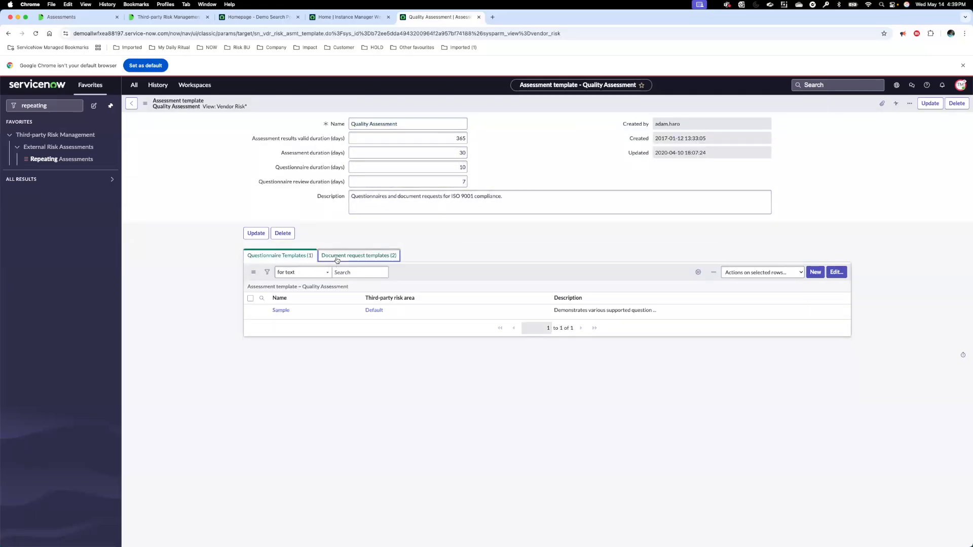
click(308, 257)
click(332, 257)
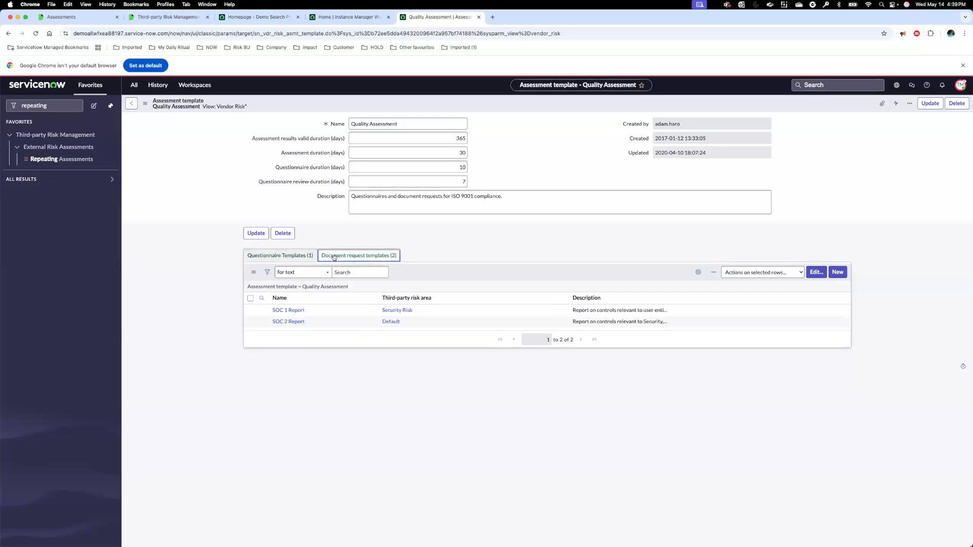
Step: Go back to the AI Consulting repeating assessment, read the explanation of the next assessment end date, and return to the repeating assessments list
click(131, 104)
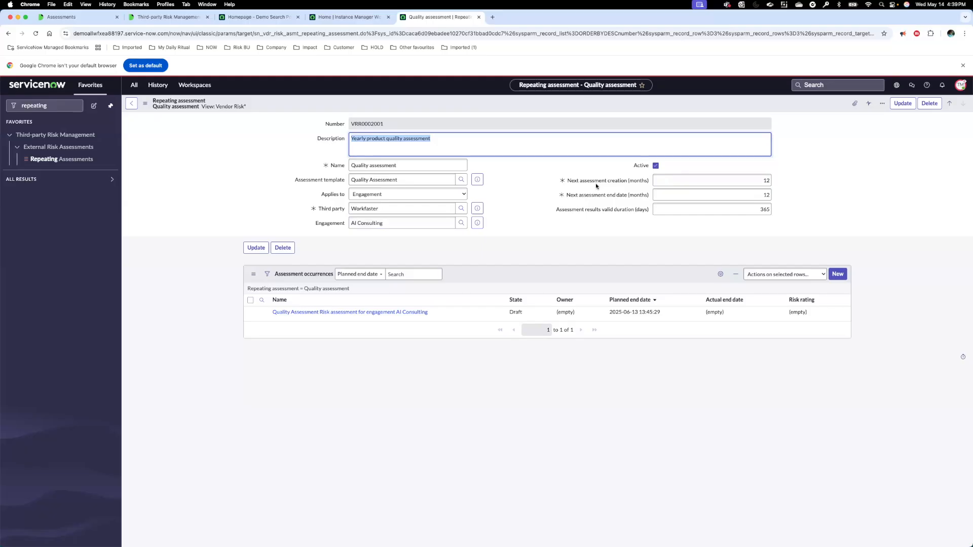
mouse_move(594, 199)
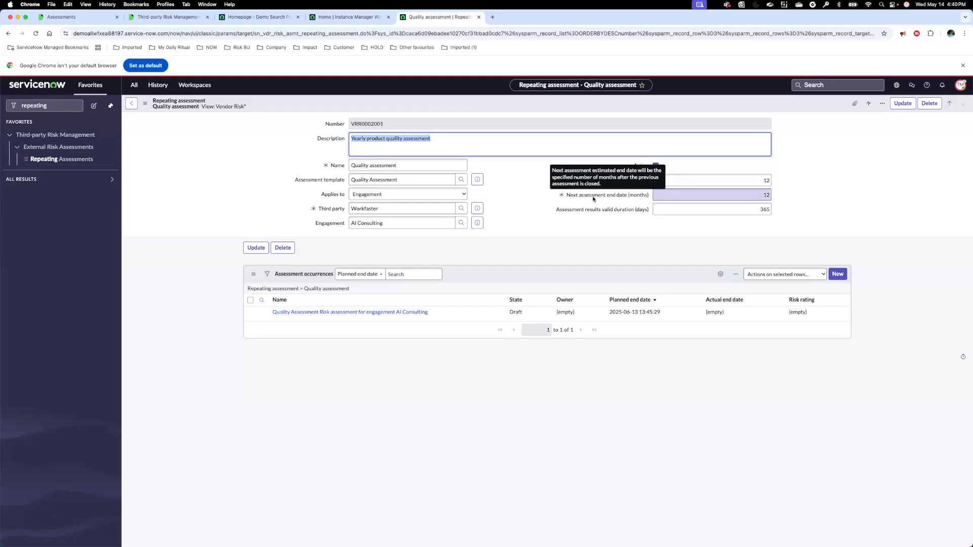
click(593, 226)
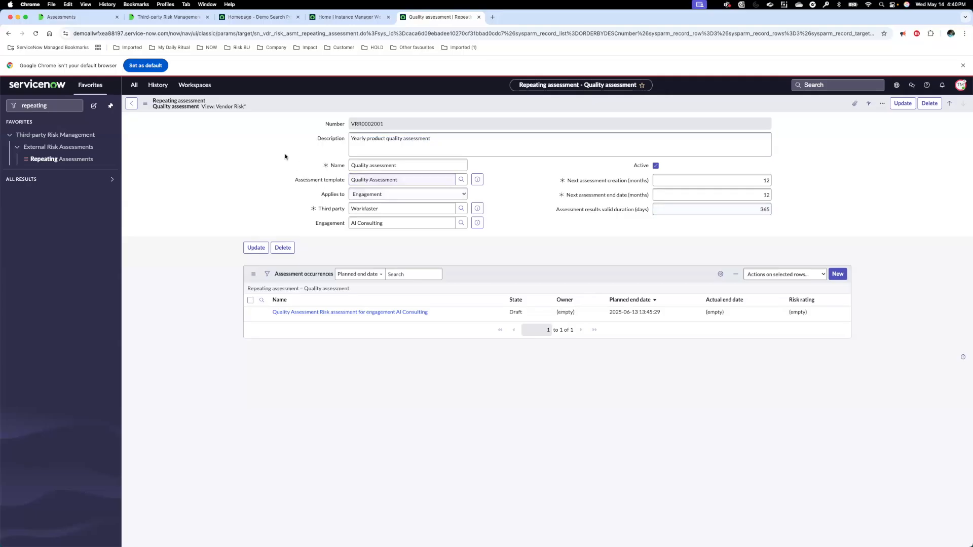
click(8, 33)
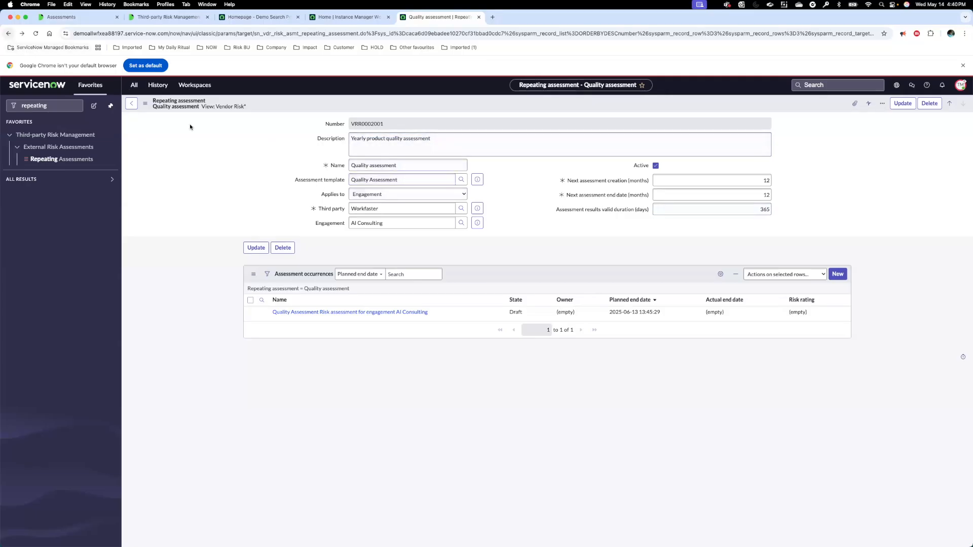
click(8, 33)
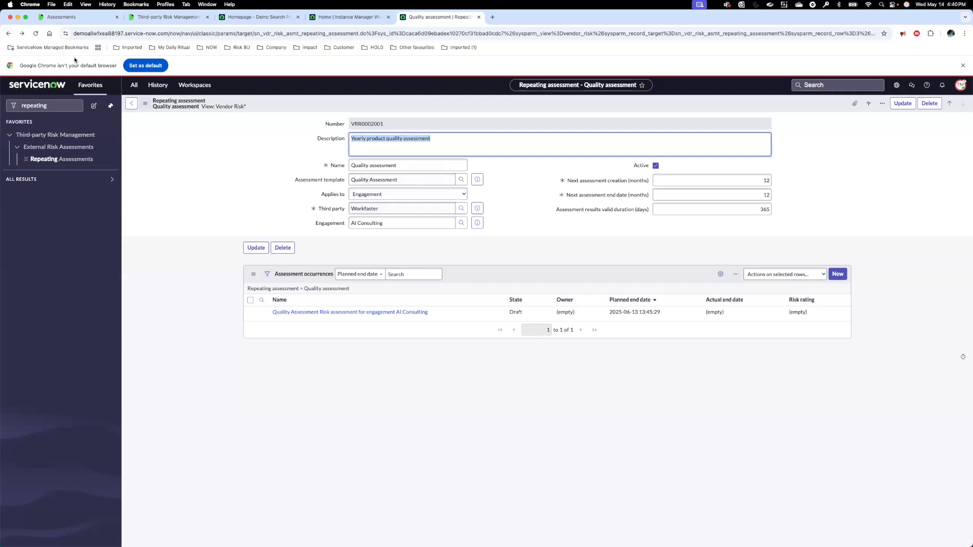
click(9, 34)
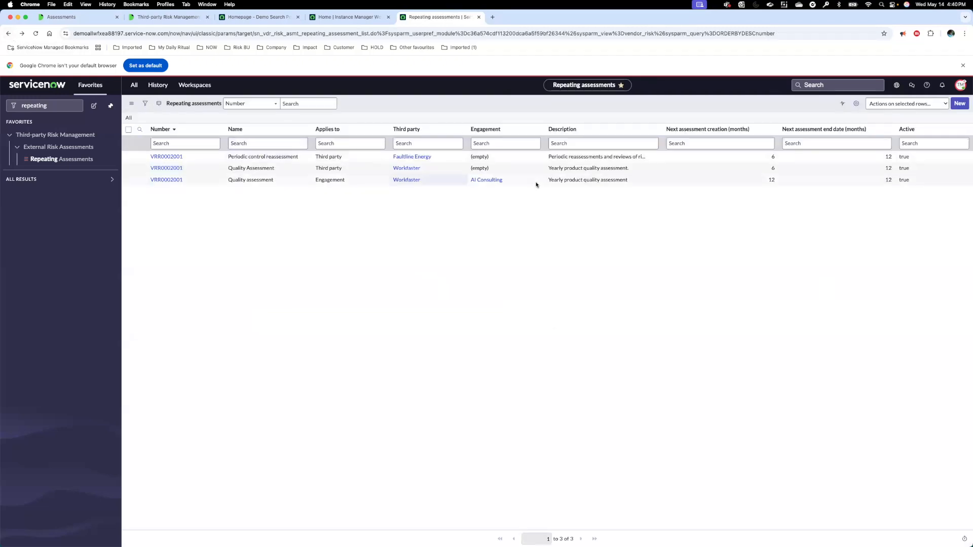
Step: Start a new repeating assessment named "Quality assessment" using the Quality Assessment template
click(960, 103)
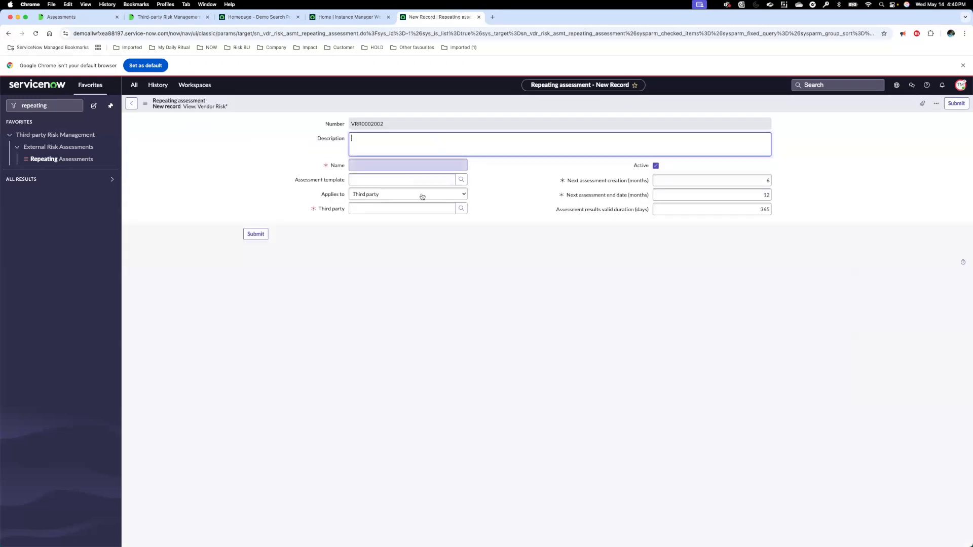
click(398, 165)
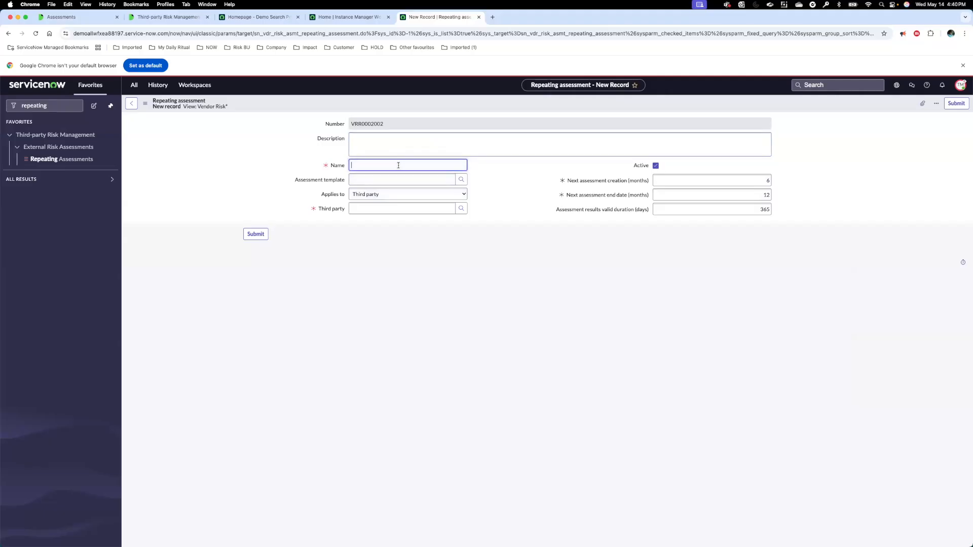
text(Quality assessment)
click(395, 176)
text(q)
click(392, 191)
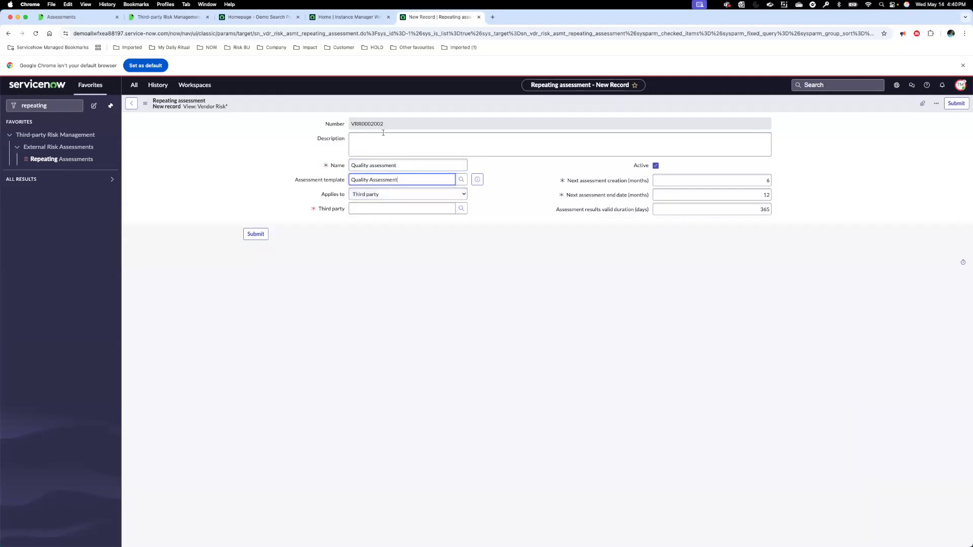
Step: Apply the repeating assessment to an engagement, choose third party Workfaster and engagement Blue Chip Assessment, and submit the record
click(387, 198)
click(387, 203)
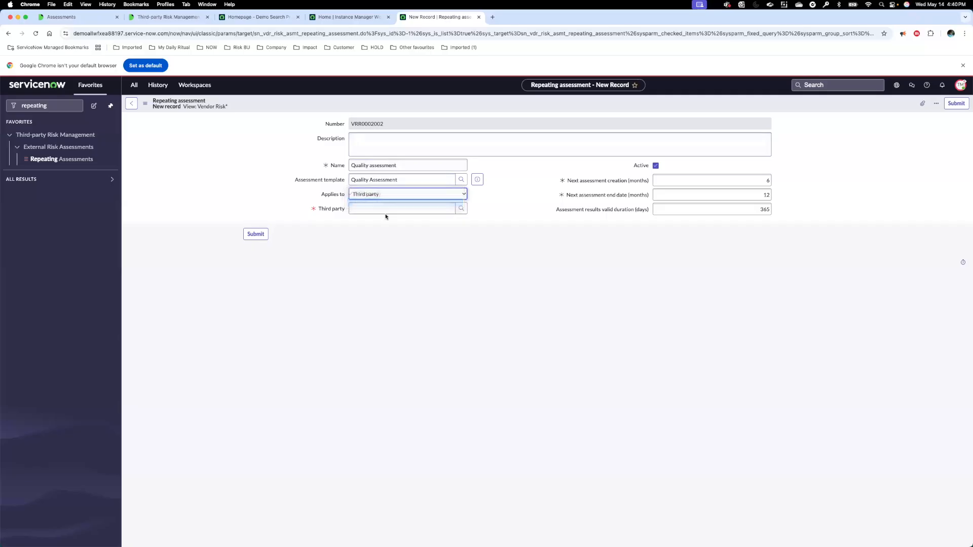
click(384, 208)
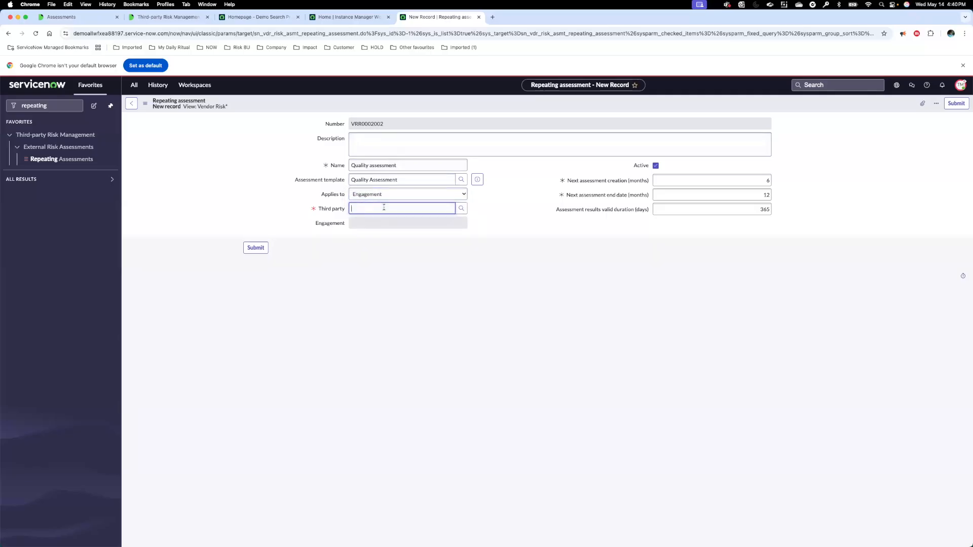
text(work)
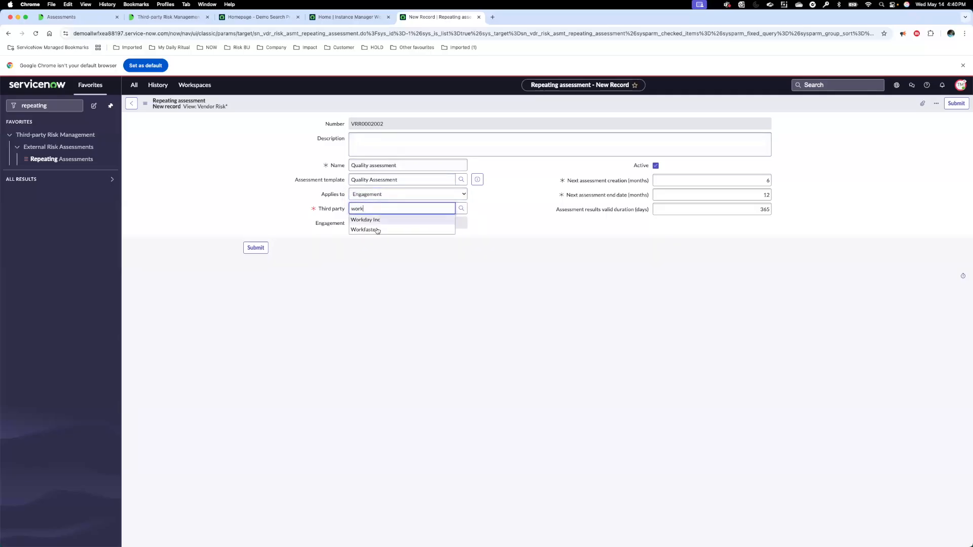
click(377, 221)
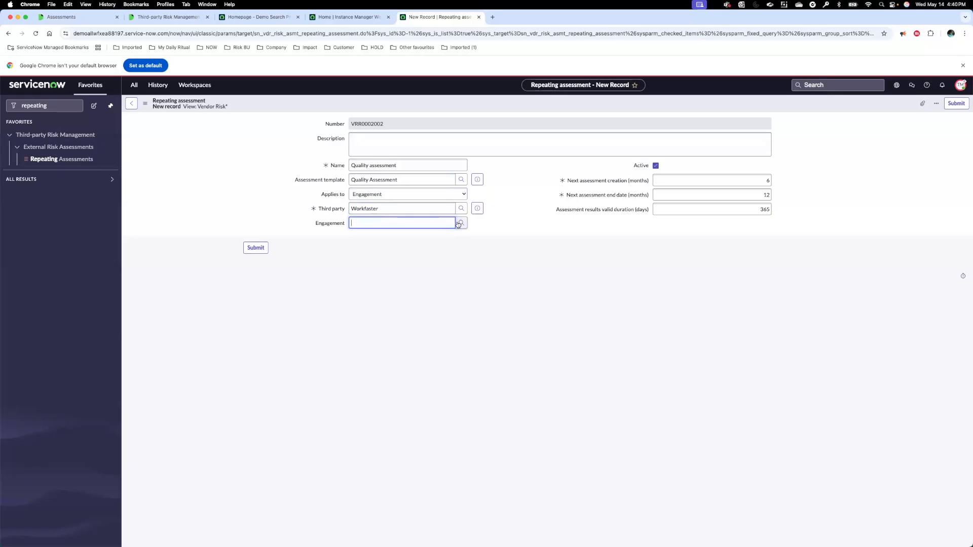
click(461, 223)
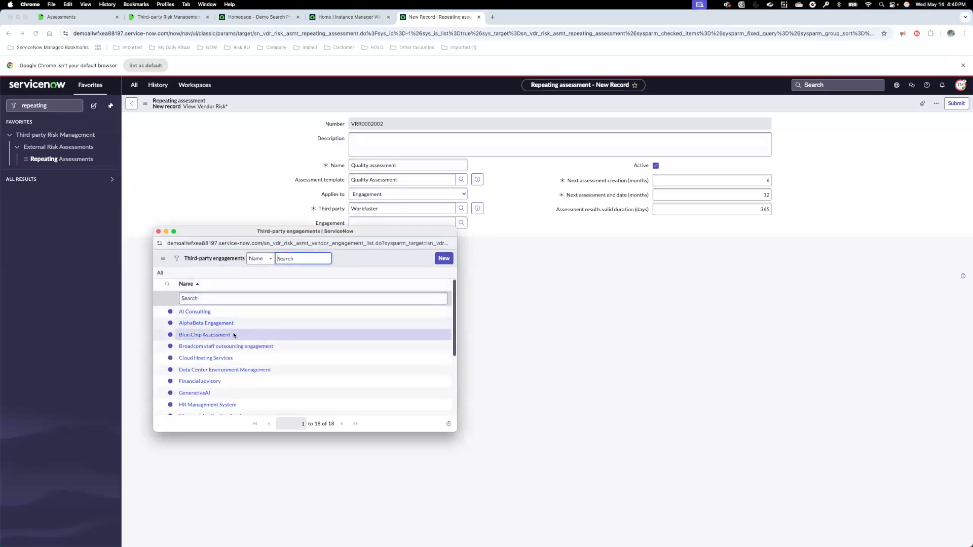
click(223, 336)
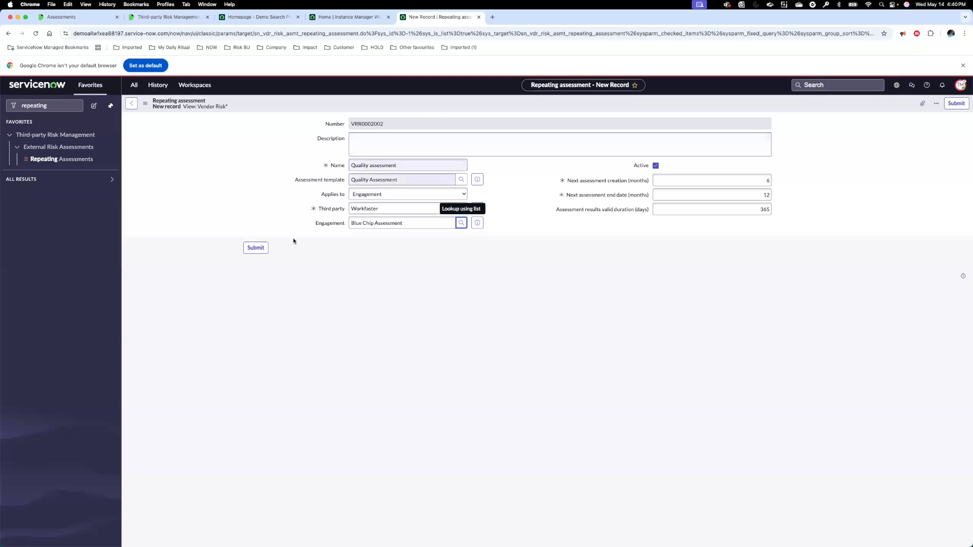
click(265, 248)
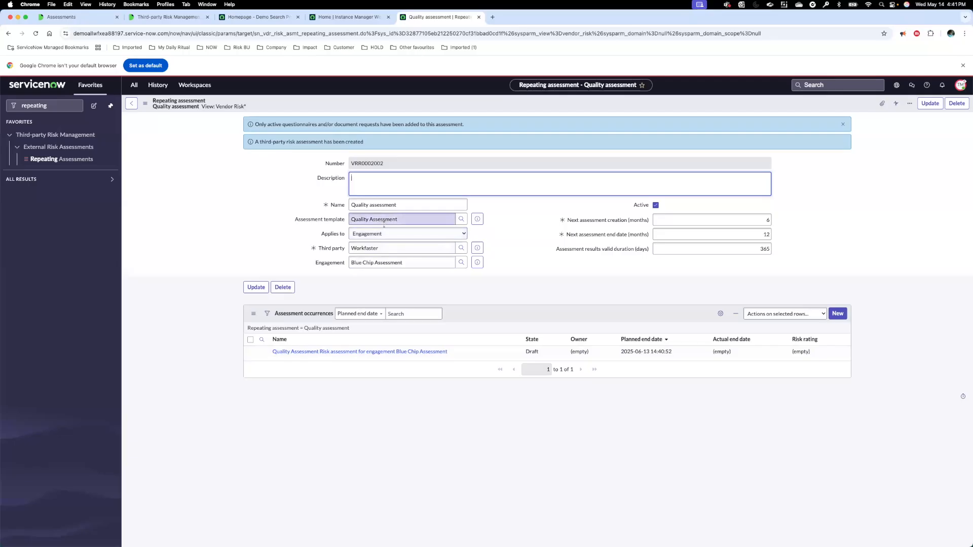
Step: Highlight the assessment creation message, open the Blue Chip Assessment risk assessment occurrence, and review its questionnaires and document requests
click(303, 143)
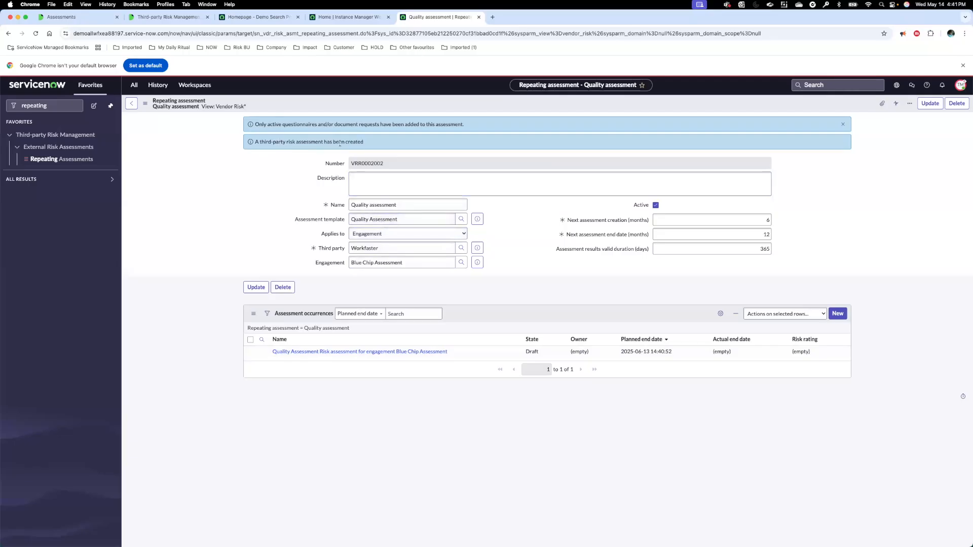
drag(323, 142, 364, 144)
click(336, 352)
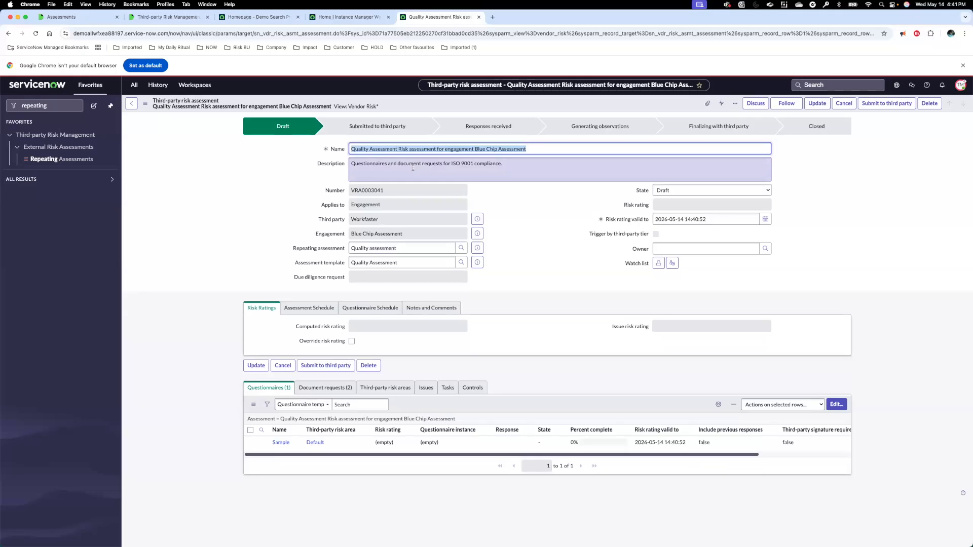
click(341, 389)
click(285, 388)
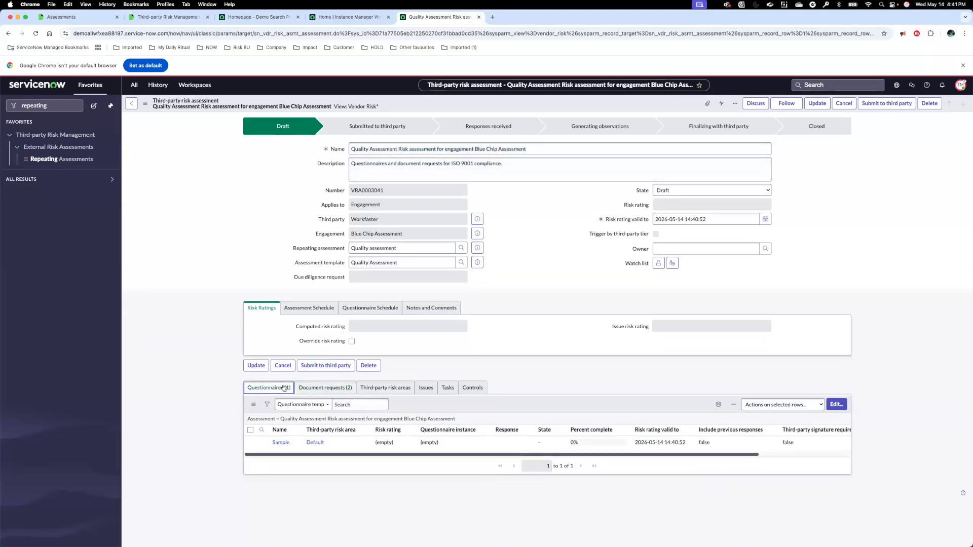
click(311, 390)
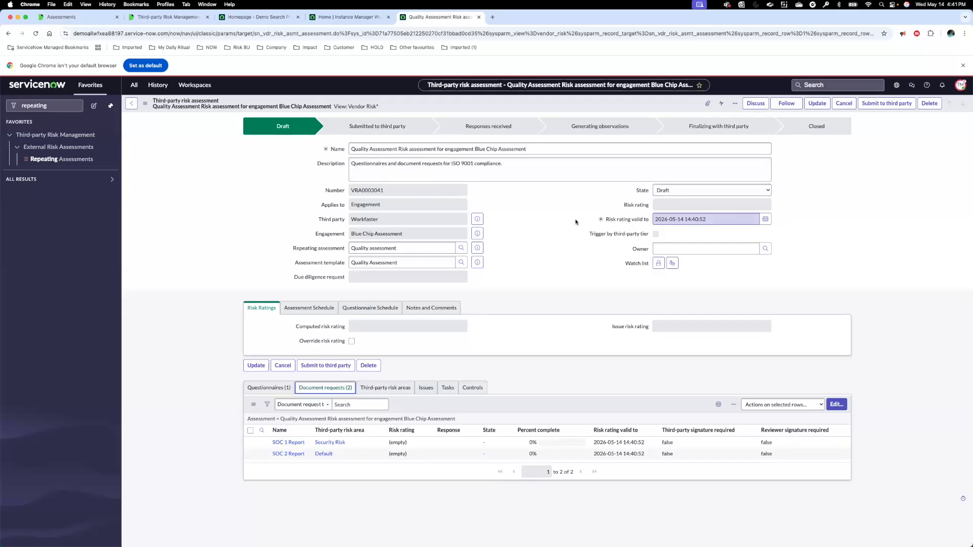
click(284, 393)
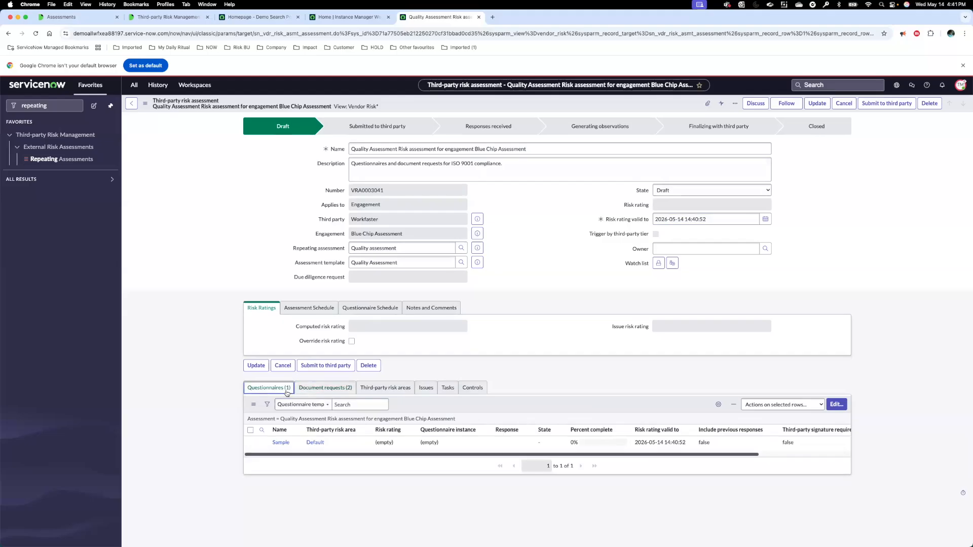
Step: In the Vendor Management Workspace, open due diligence request DDR0001118 and view the Blue Chip Assessment engagement from its details
click(188, 85)
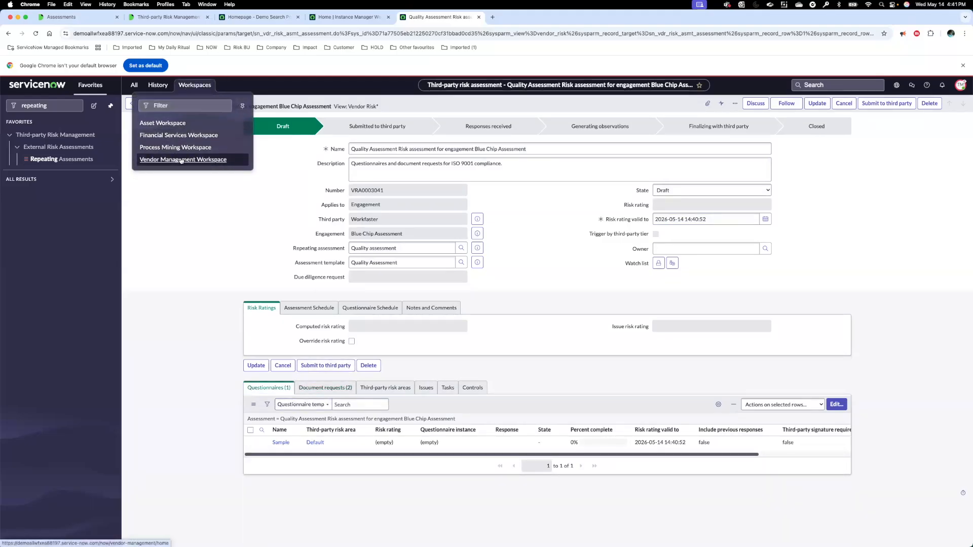
click(208, 161)
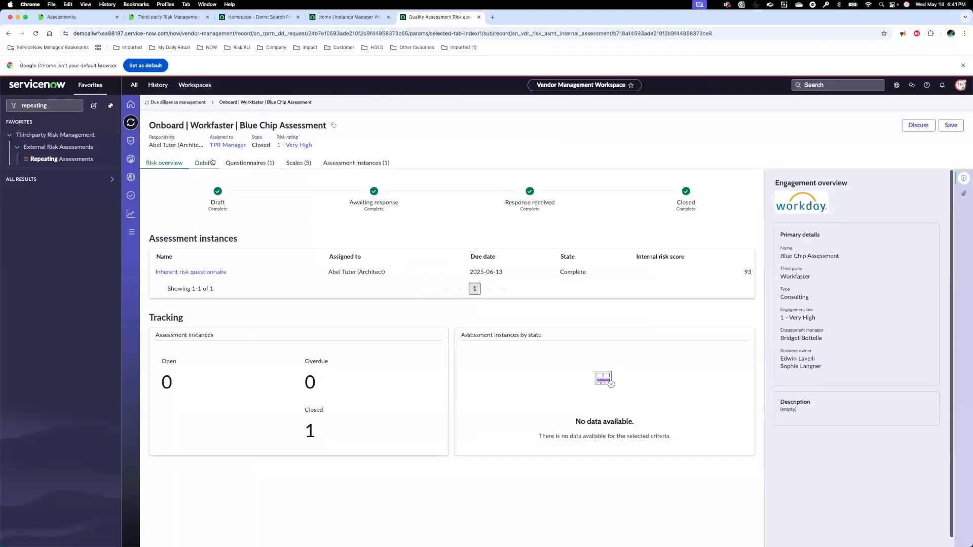
click(130, 105)
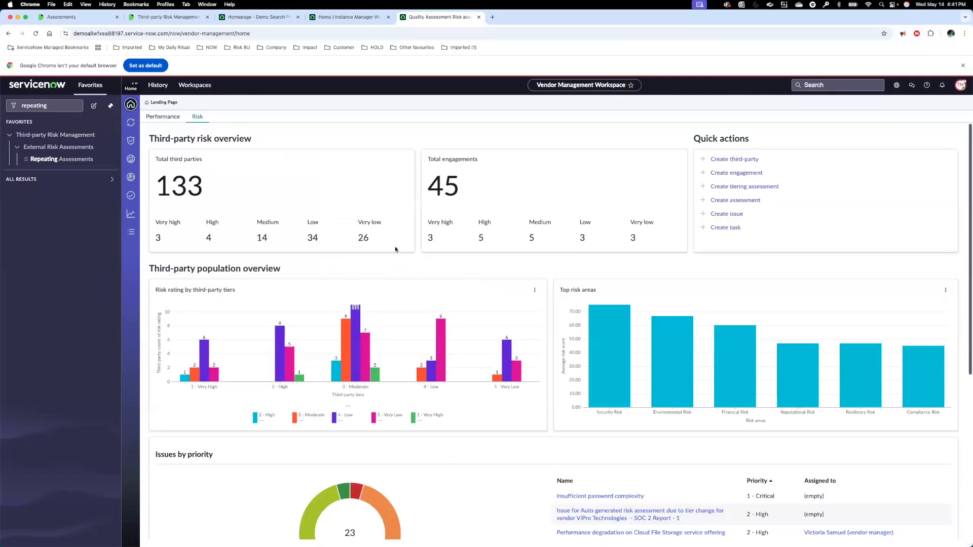
click(131, 124)
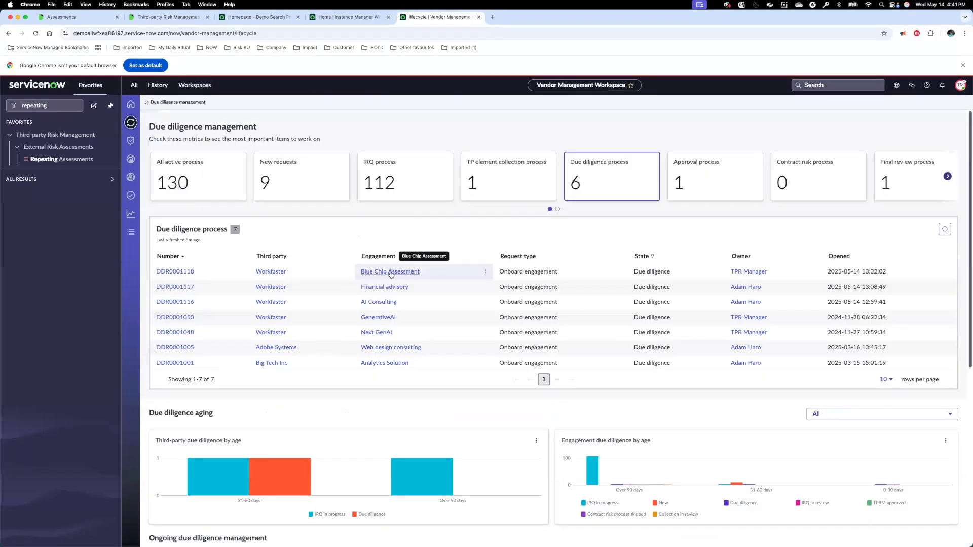
click(174, 272)
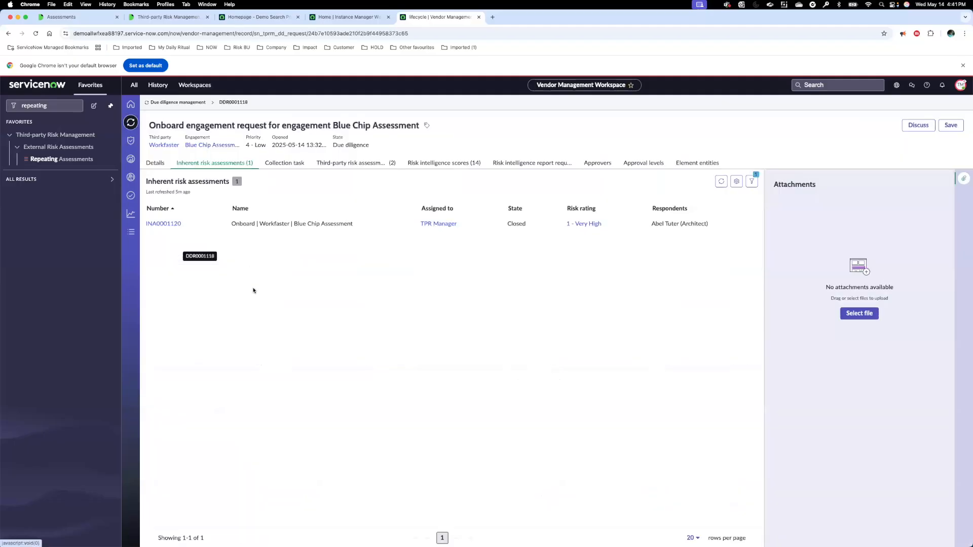
click(164, 163)
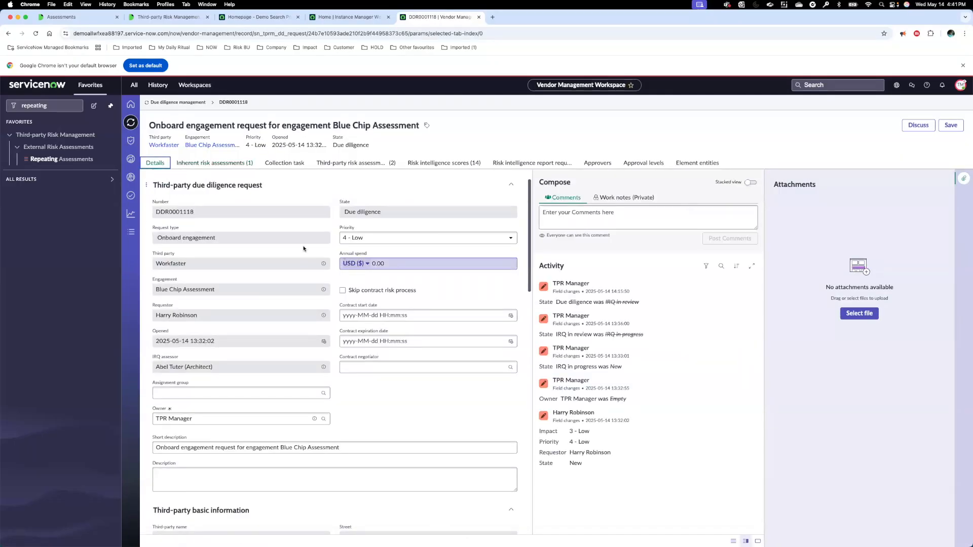
click(323, 290)
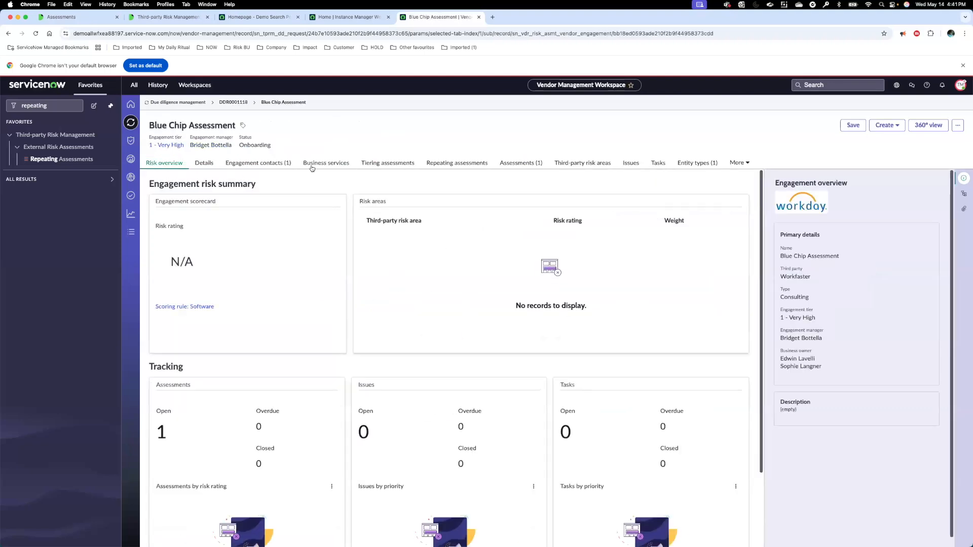
Step: Refresh the engagement's repeating assessments and open the Quality assessment record
click(453, 167)
click(660, 183)
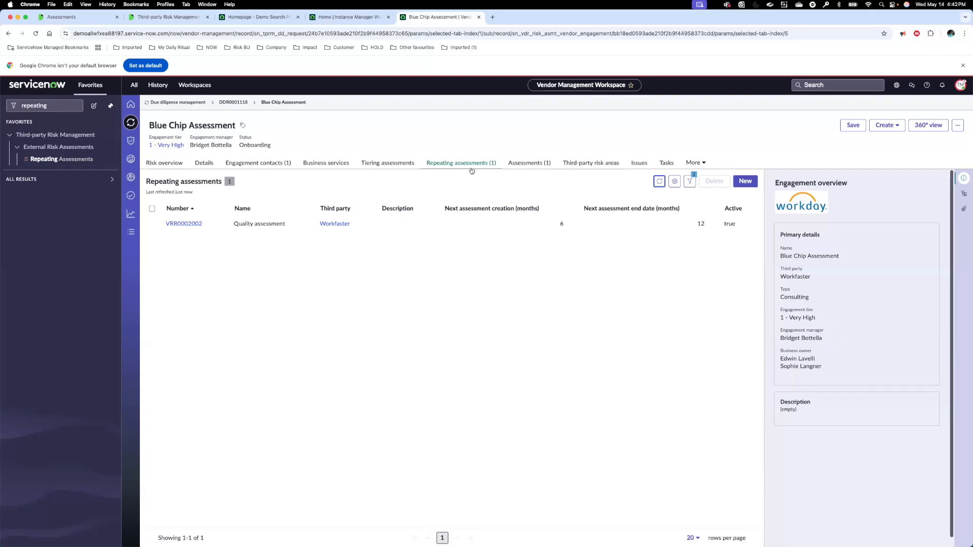
click(195, 223)
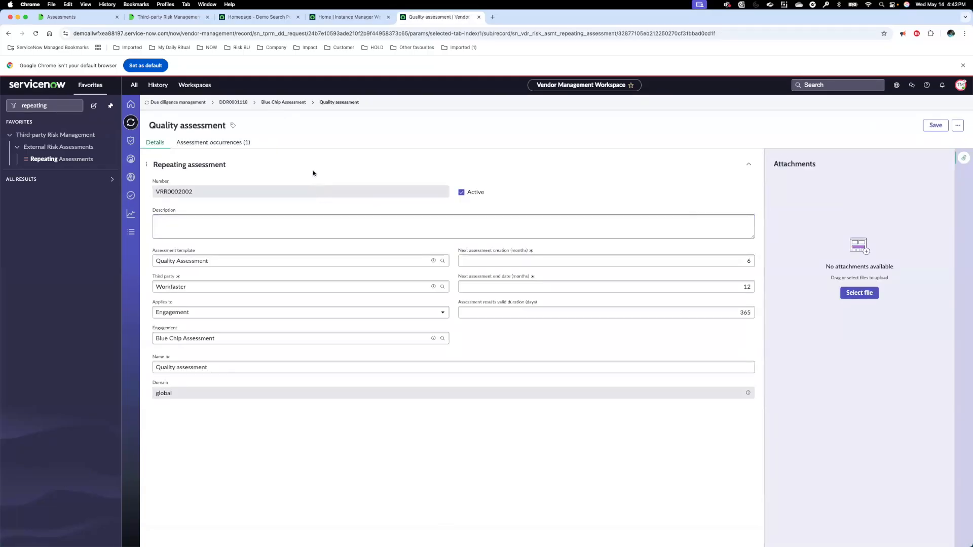
Step: Open the Blue Chip Assessment occurrence of the Quality assessment and review its questionnaires and document requests
click(235, 142)
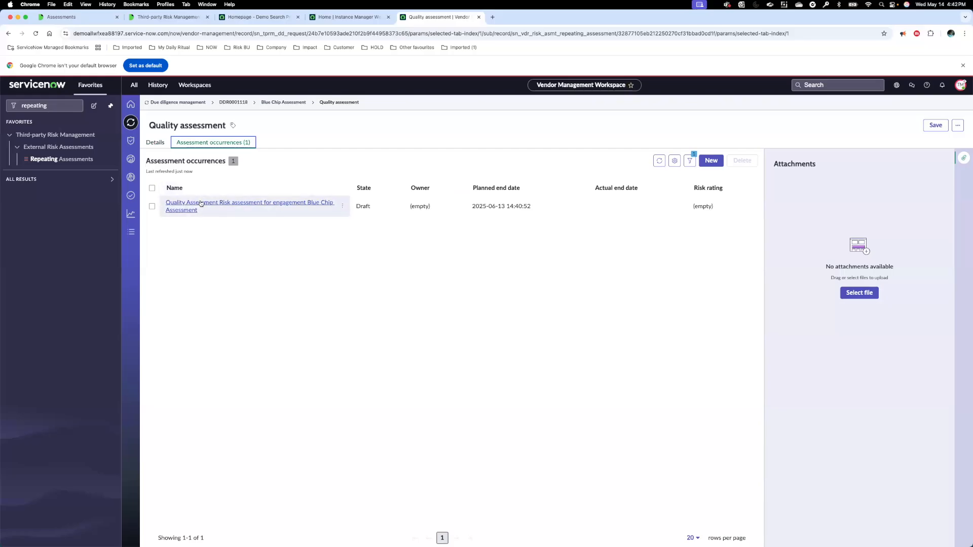
click(201, 204)
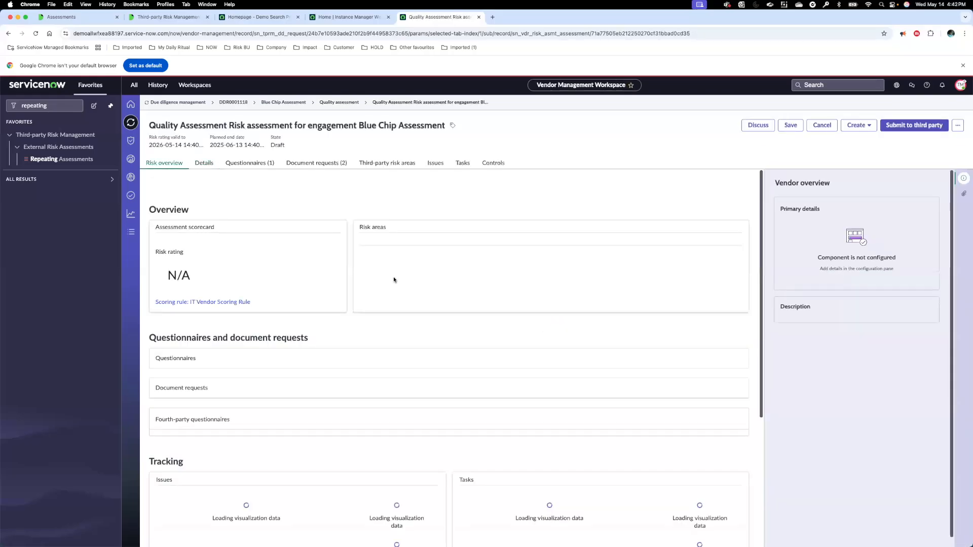
click(250, 164)
click(307, 167)
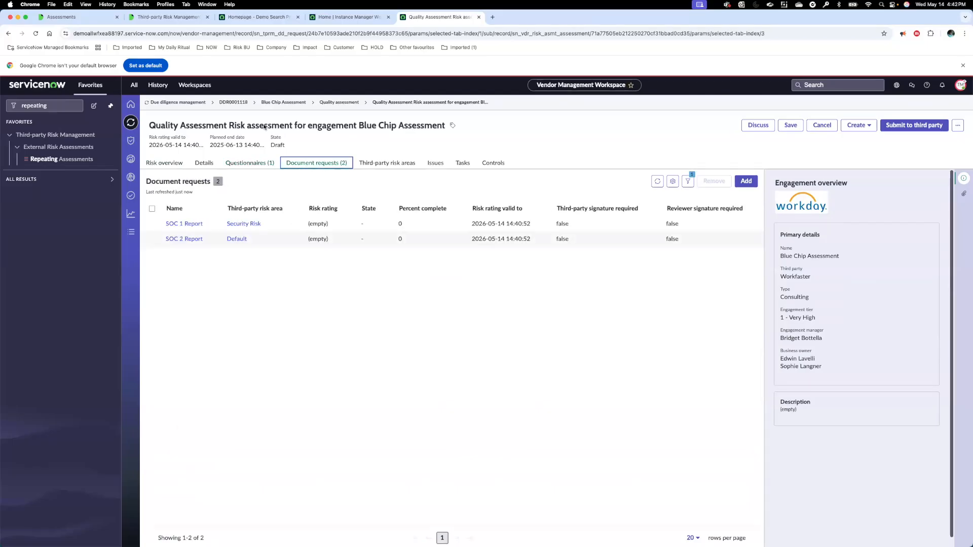
Step: Return to due diligence request DDR0001118, refresh its third-party risk assessments, and check them against the request details
click(234, 103)
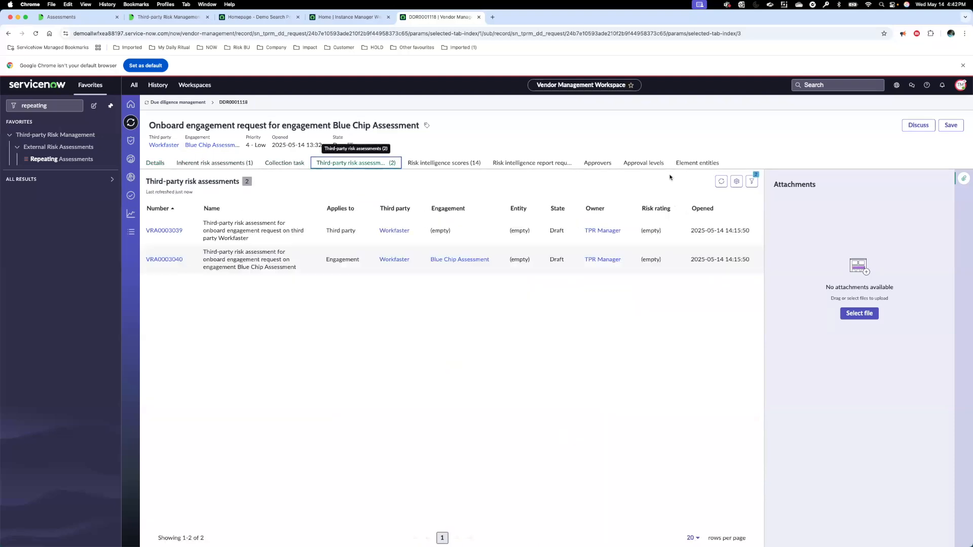
click(721, 181)
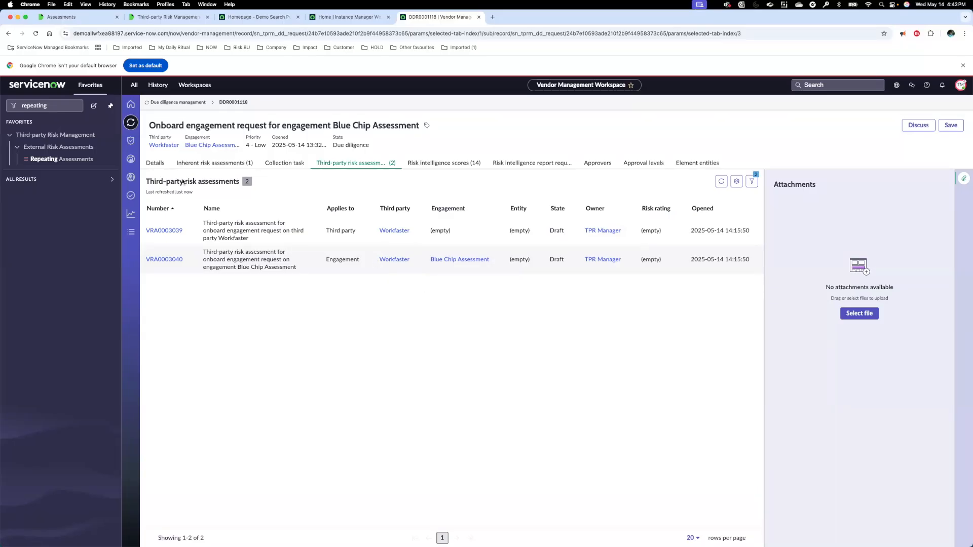
click(155, 165)
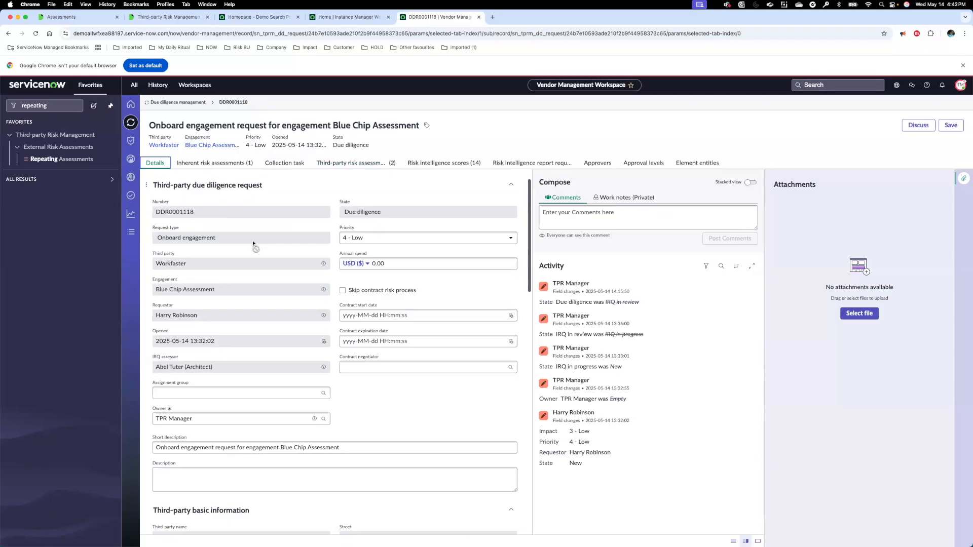
click(358, 165)
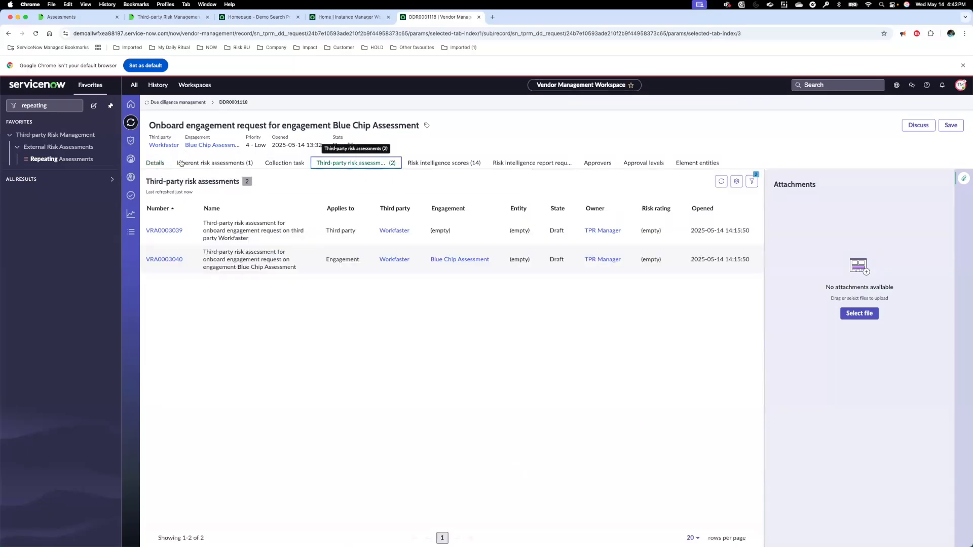
Step: Open the Blue Chip Assessment engagement from the request details and view its repeating assessments and assessments
click(155, 163)
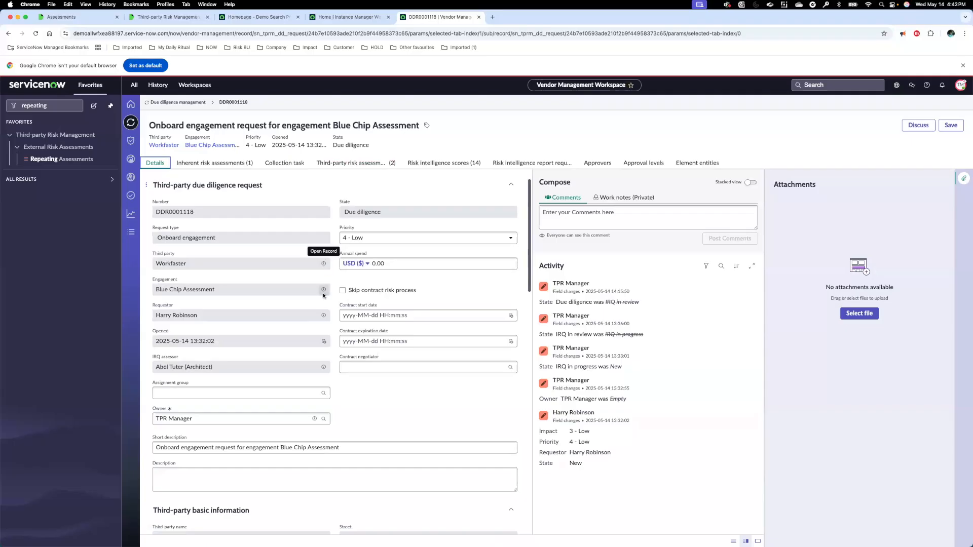
click(323, 289)
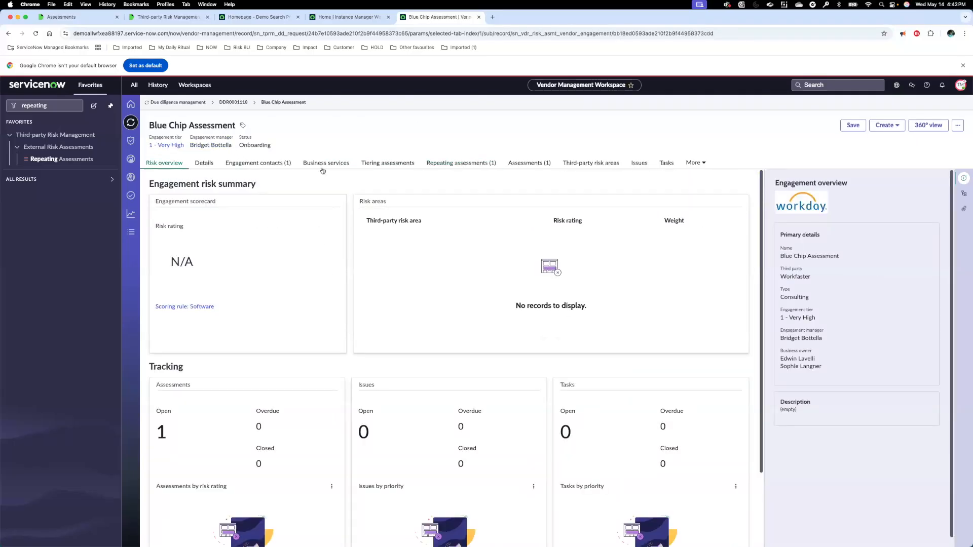
click(454, 164)
click(520, 164)
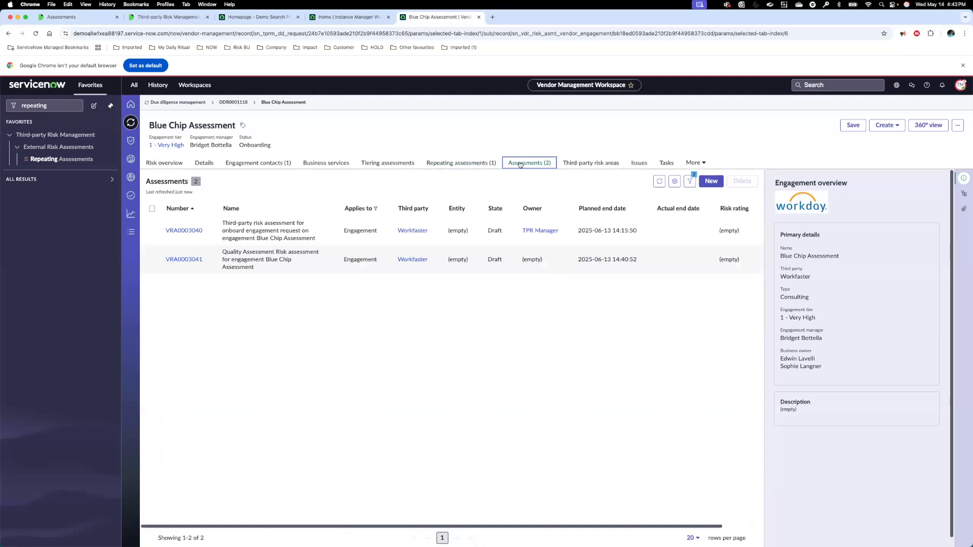
Step: Open repeating assessment VRR0002002 from the engagement and view its assessment occurrences
click(478, 163)
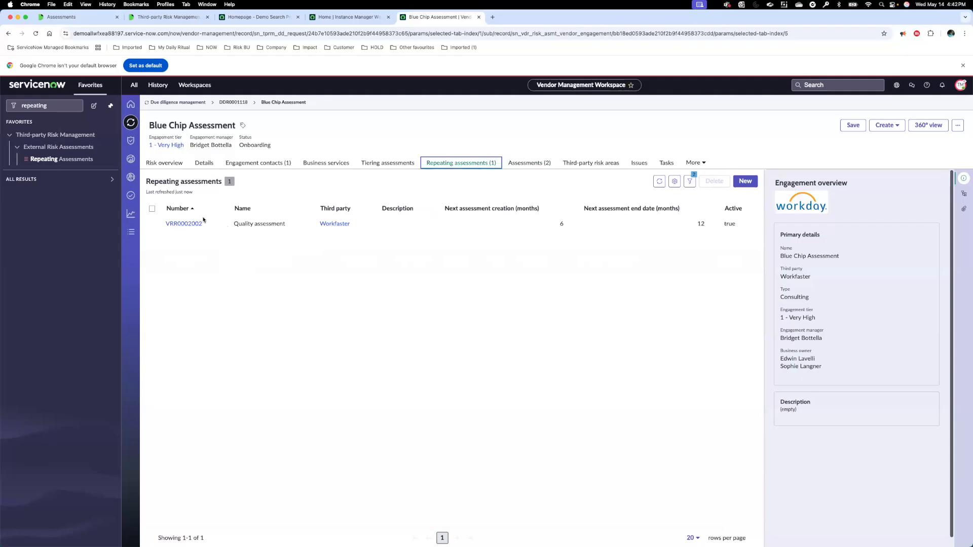
click(197, 224)
click(228, 146)
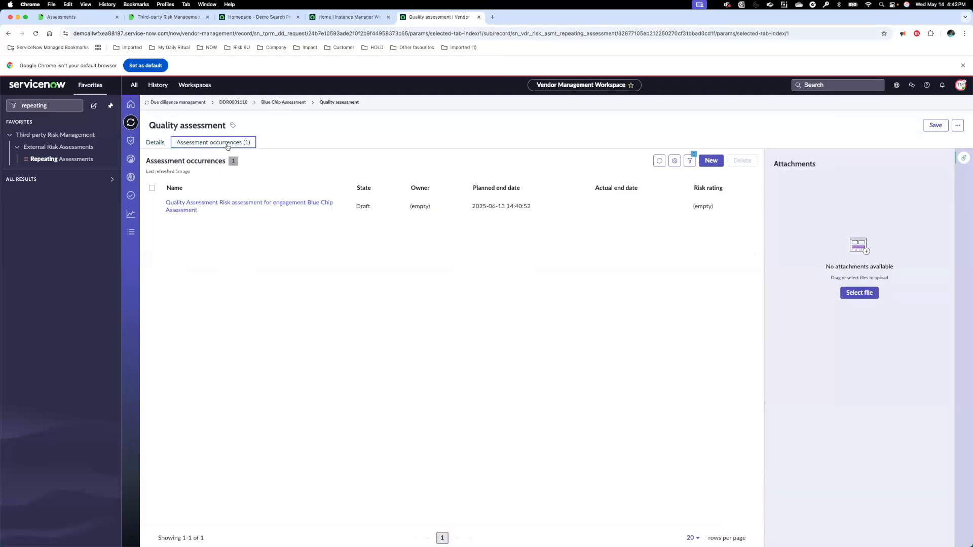
Step: Go back to the Blue Chip Assessment engagement, list its assessments, and highlight the Quality Assessment risk assessment's name
click(283, 102)
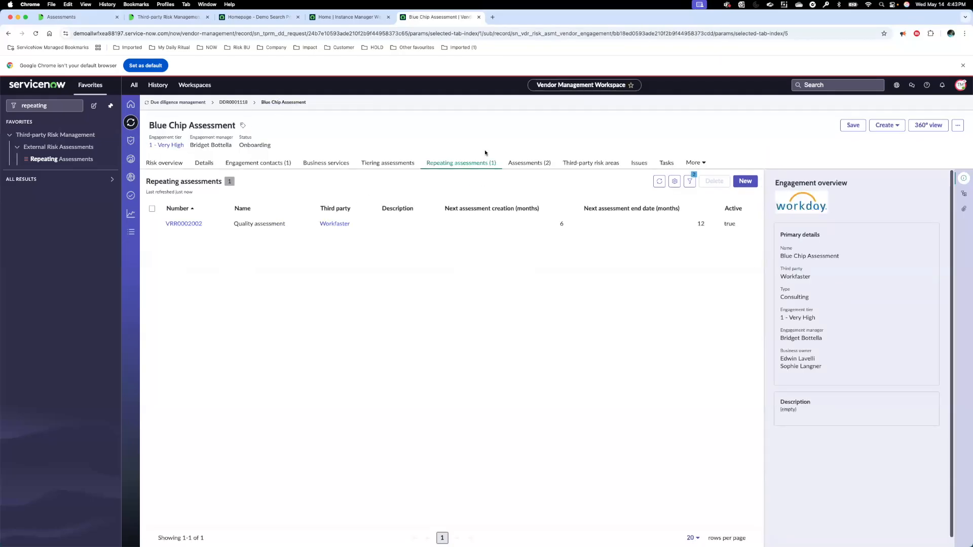
click(528, 163)
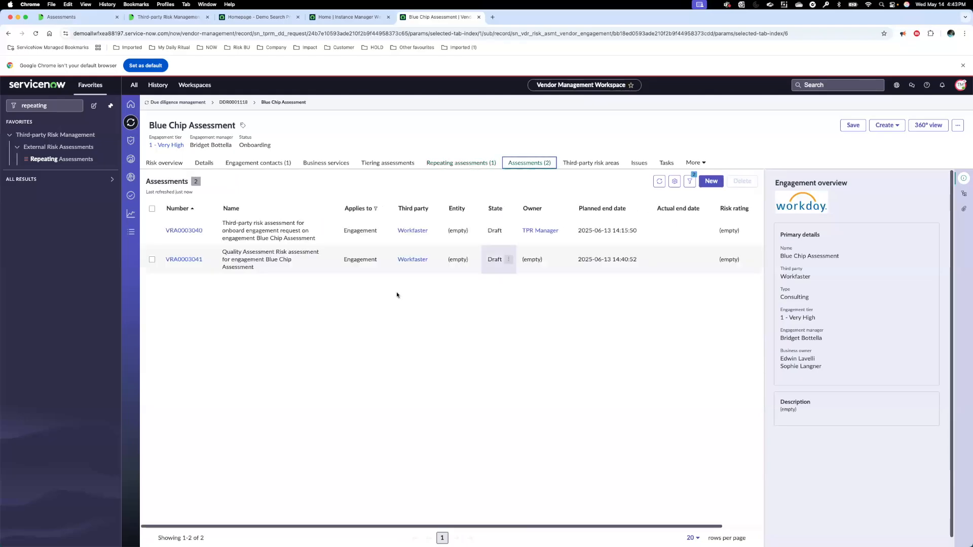
drag(227, 252, 288, 265)
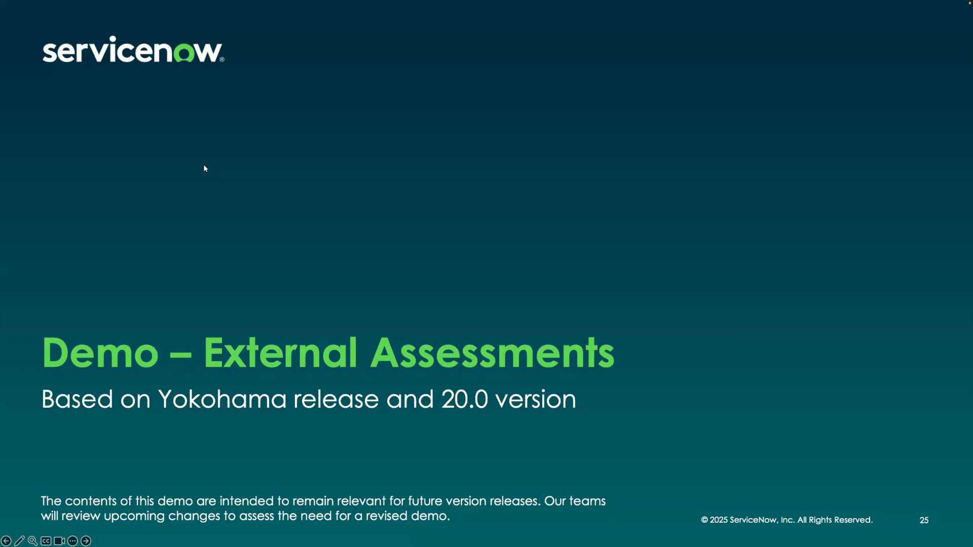
click(204, 166)
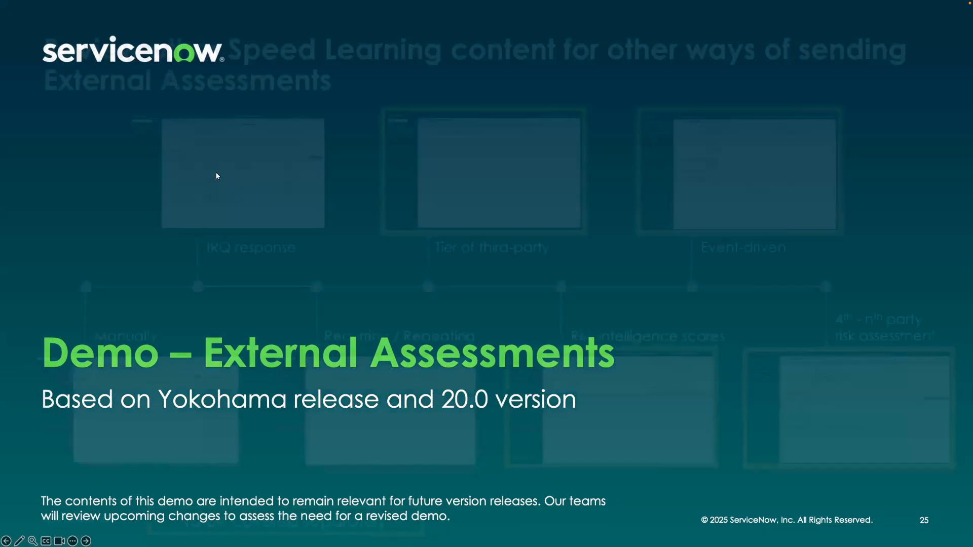
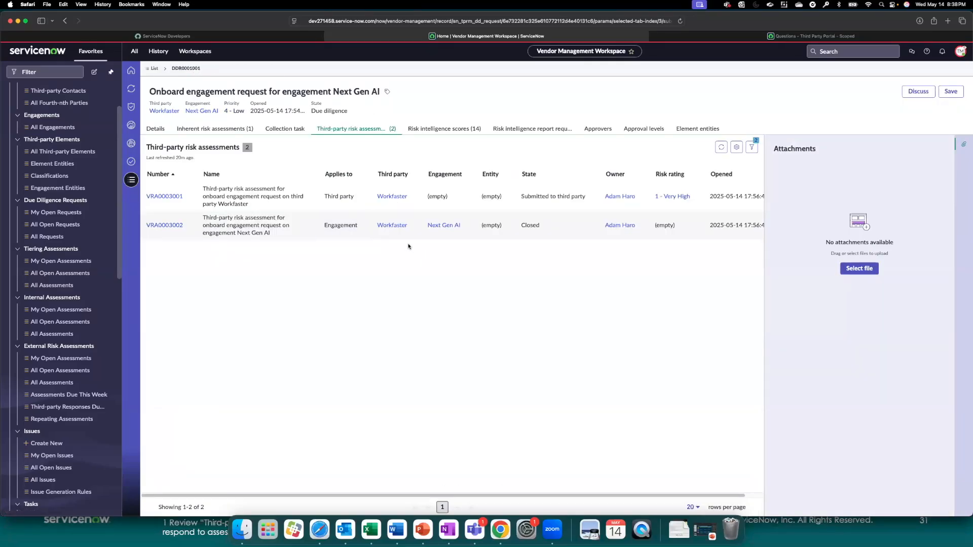
Step: Open third-party risk assessment VRA0003001 and its Business Resiliency questionnaire, and compare it with the copy that is already open
click(180, 196)
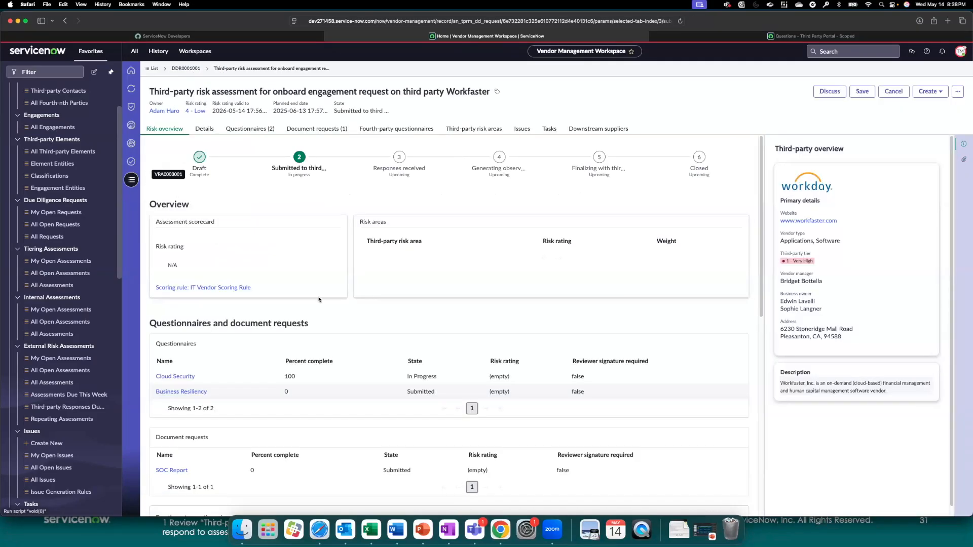
click(204, 392)
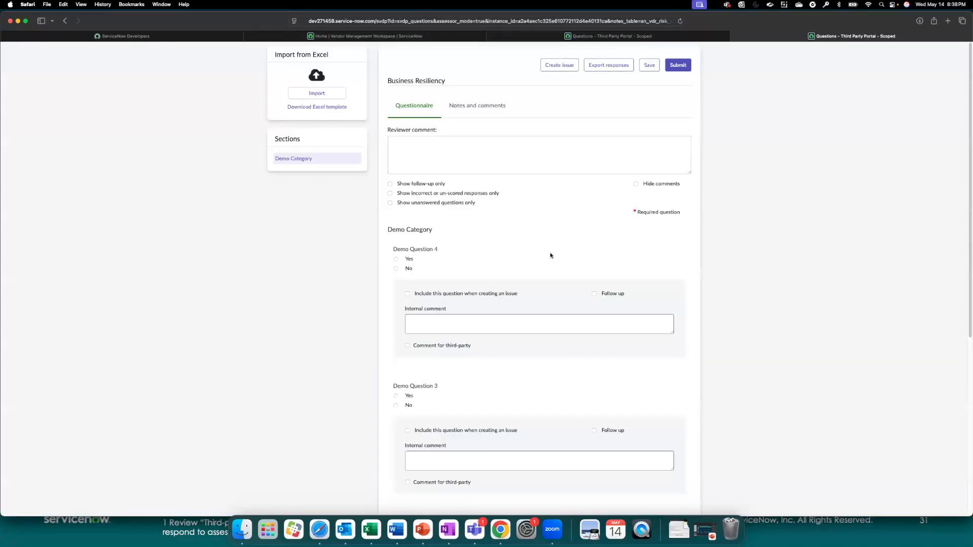
click(602, 37)
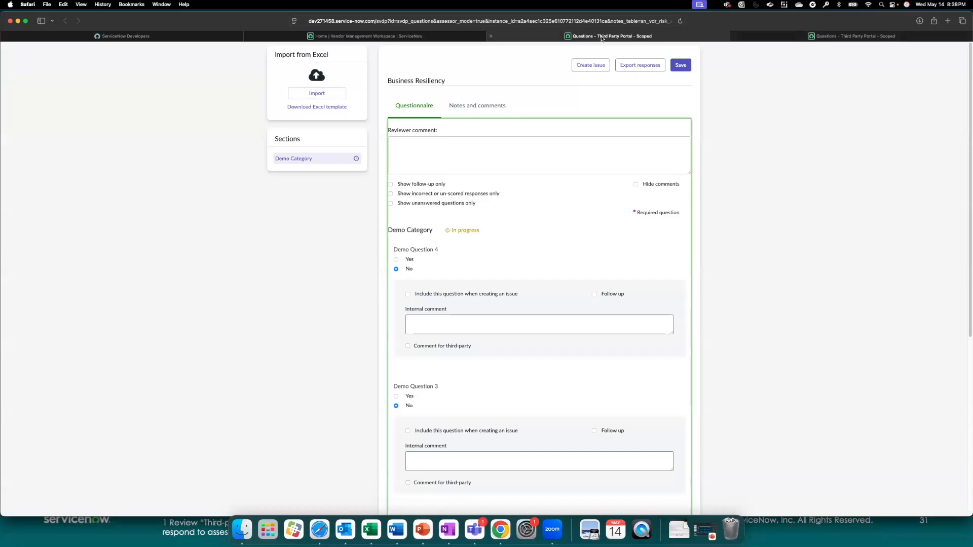
click(763, 37)
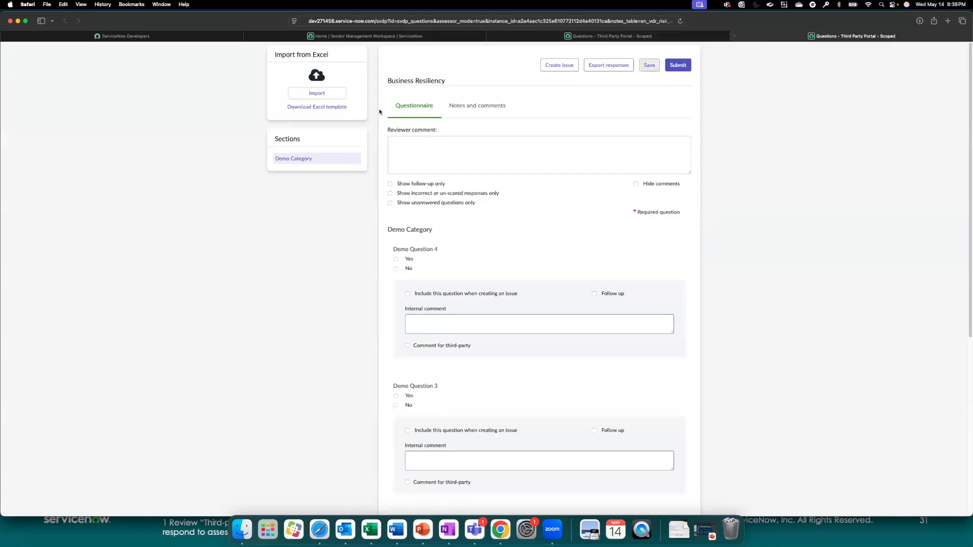
Step: Import the Business_Resiliency Excel workbook from Downloads as the answers to the Business Resiliency questionnaire
click(330, 96)
click(490, 141)
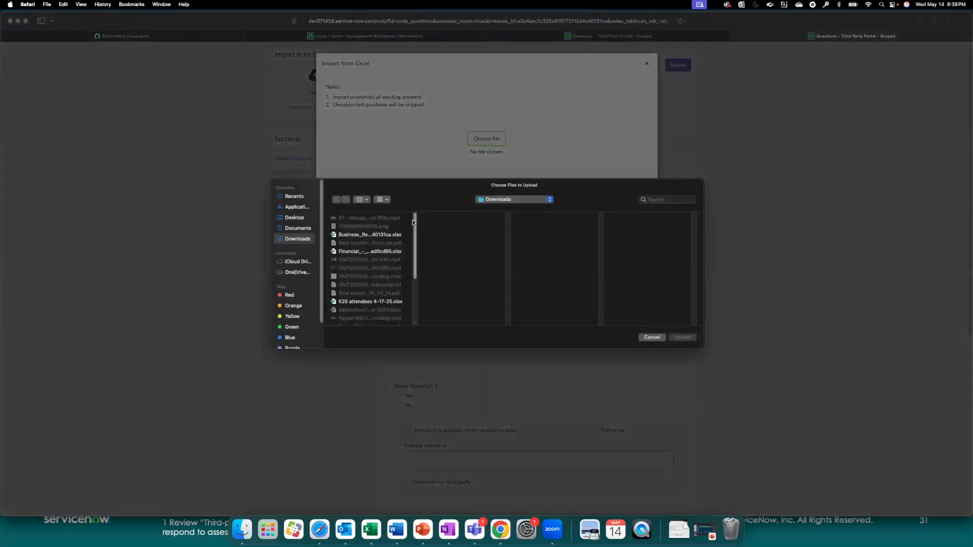
click(386, 236)
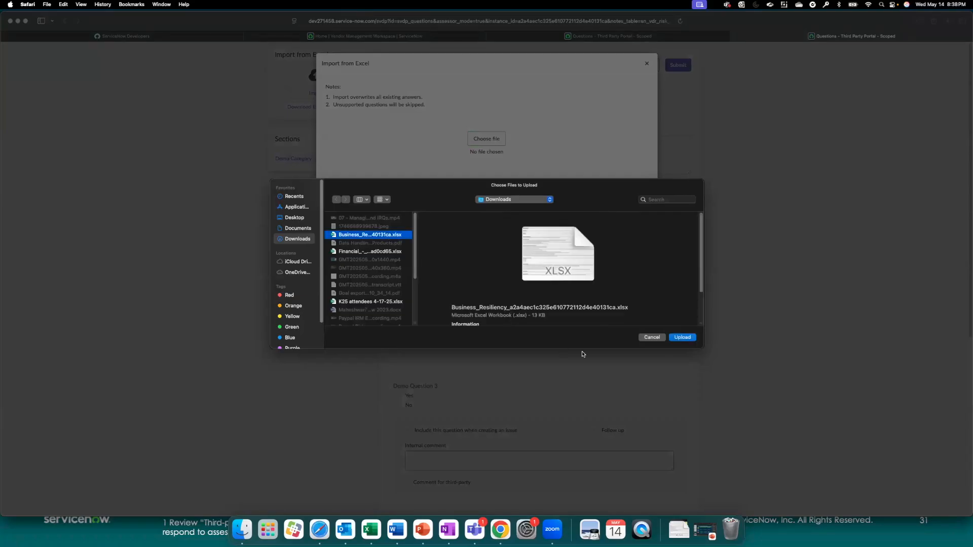
click(682, 338)
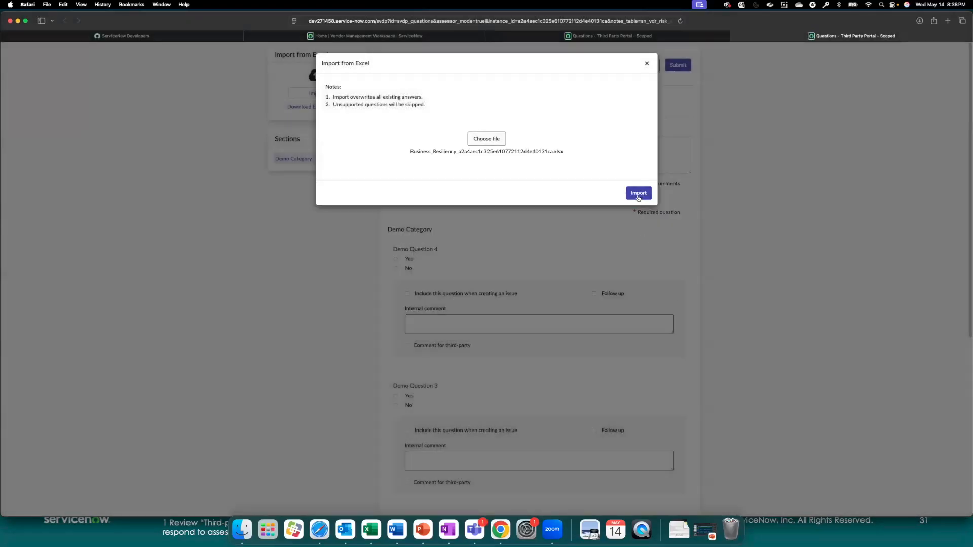
click(638, 195)
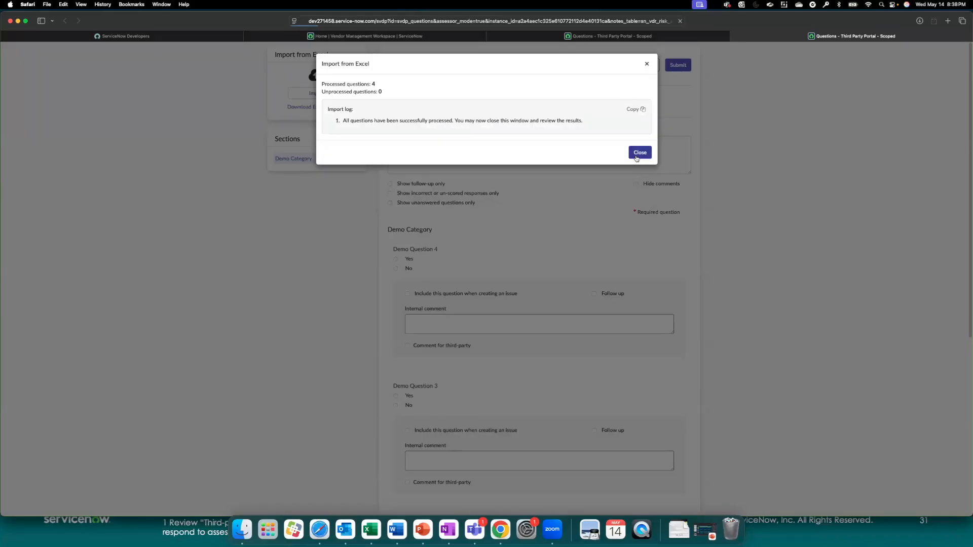
click(637, 157)
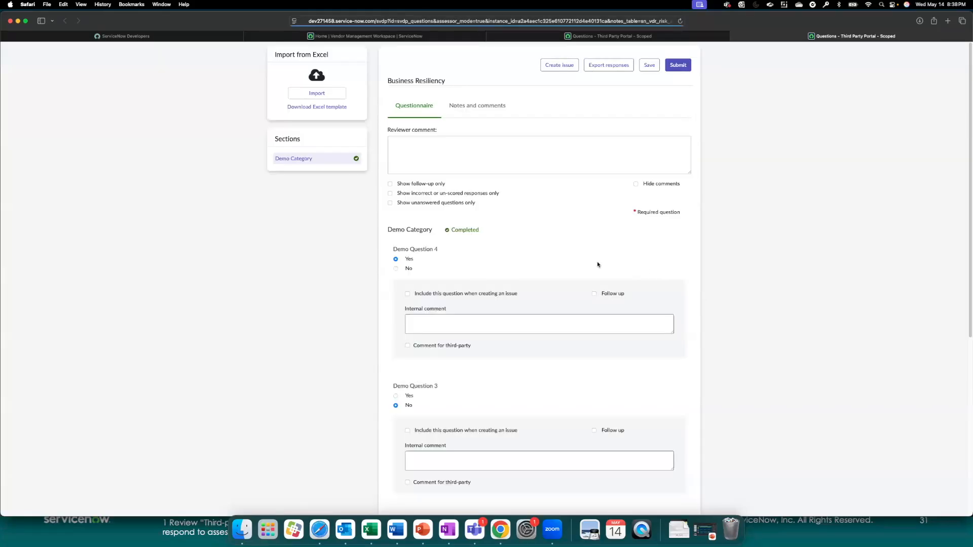
Step: Review the imported Demo Category answers for all questions in the Business Resiliency questionnaire
scroll(596, 265, down, 3)
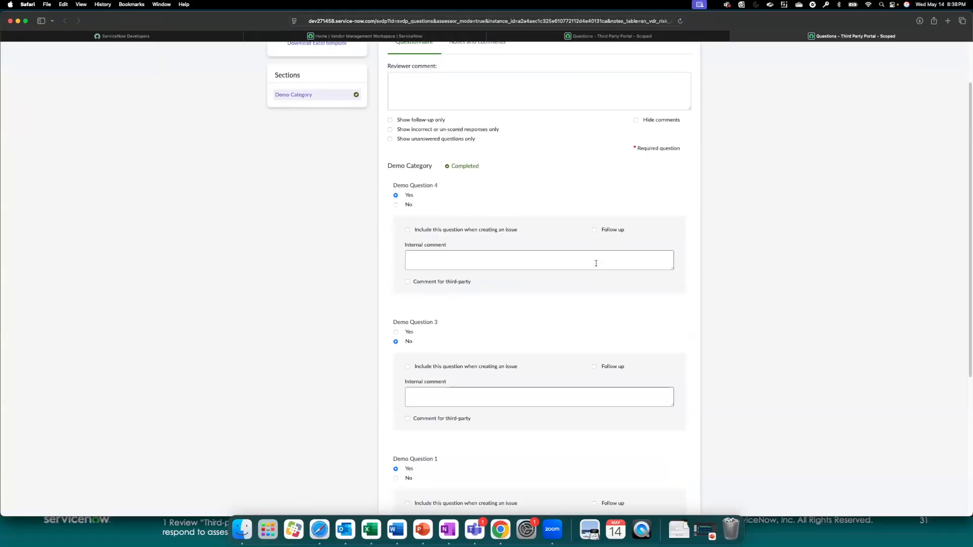
scroll(596, 263, down, 4)
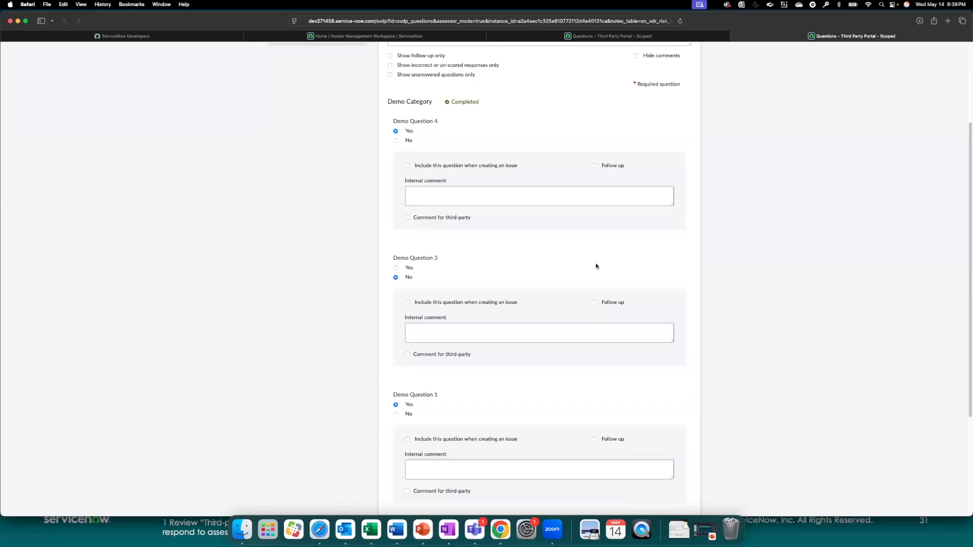
scroll(596, 265, down, 5)
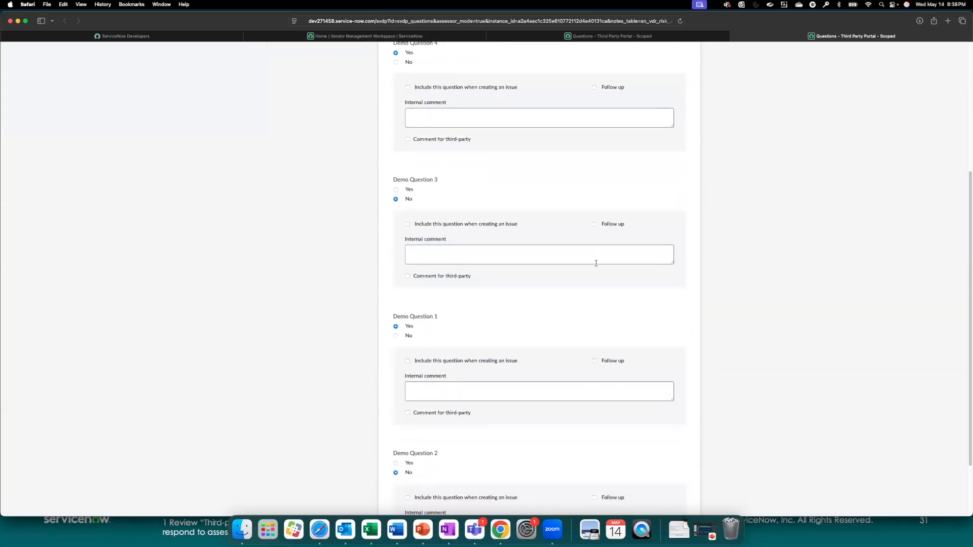
scroll(596, 265, up, 12)
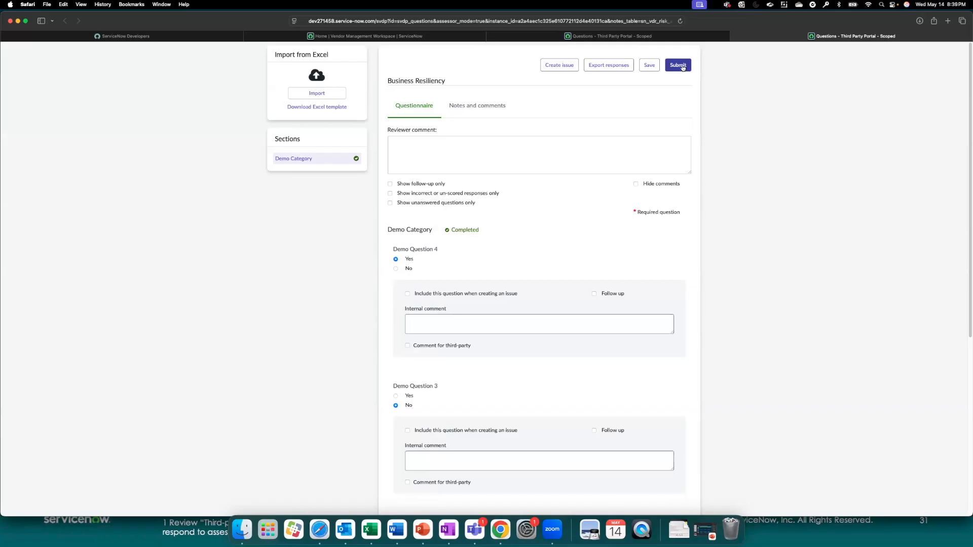
Step: Open the downloaded Business_Resiliency workbook in Excel, inspect its Instructions sheet and the Demo Category questions and answers, and close it
click(669, 524)
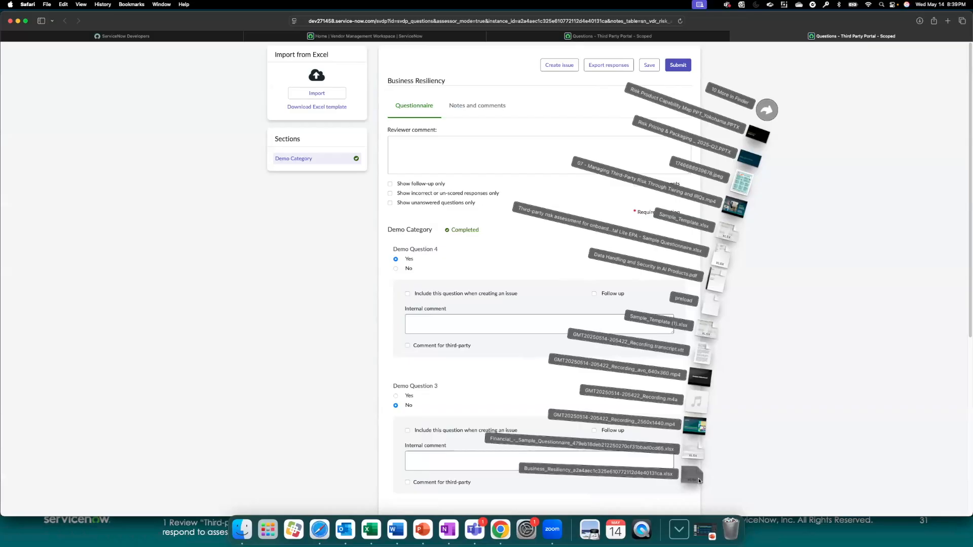
click(699, 479)
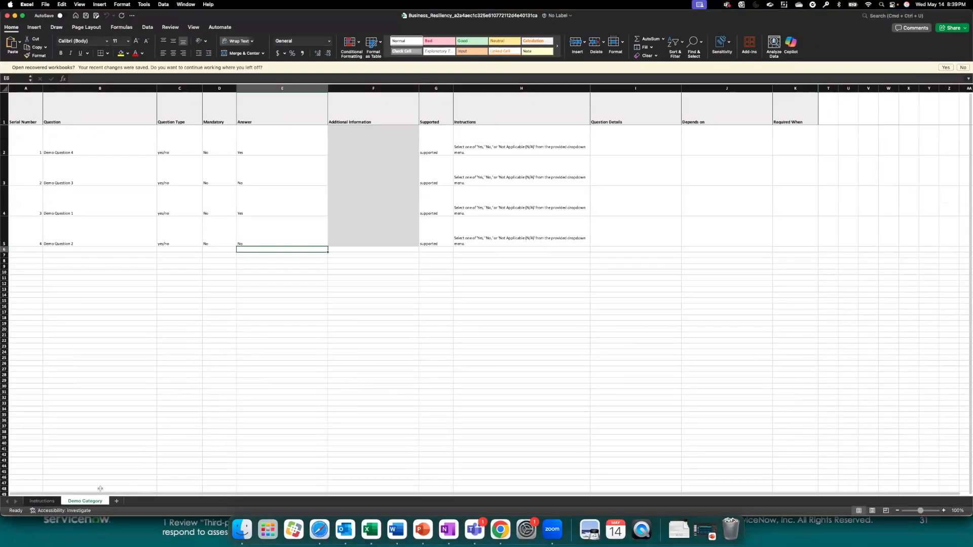
click(56, 502)
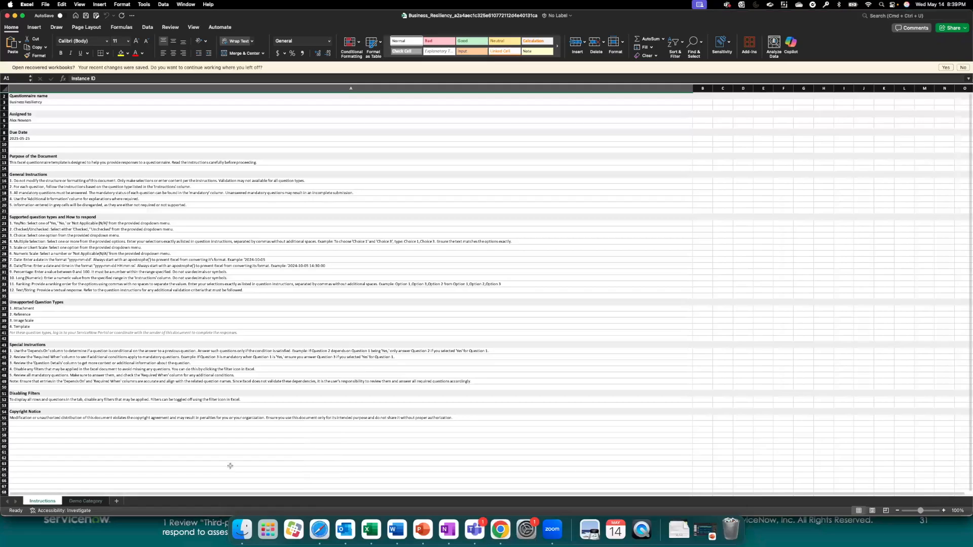
click(100, 501)
drag(151, 142, 147, 239)
drag(273, 143, 269, 221)
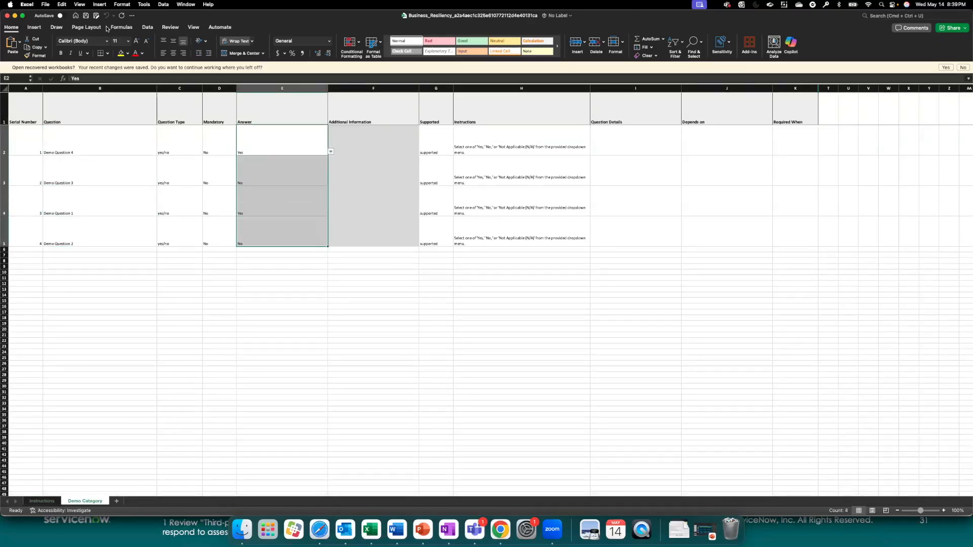
click(8, 15)
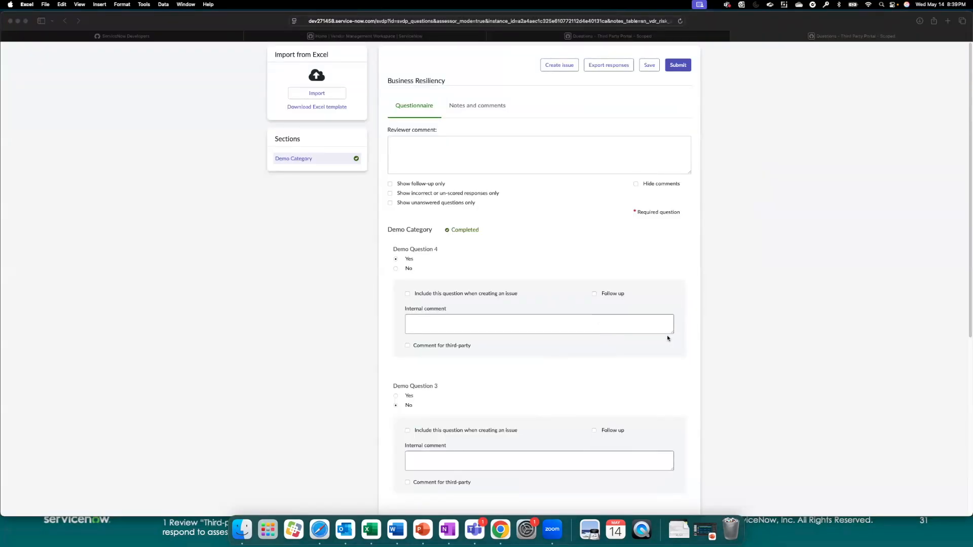
Step: Check the imported answers against the workbook, and close both Business Resiliency questionnaire pages to return to the risk assessment
scroll(667, 336, down, 3)
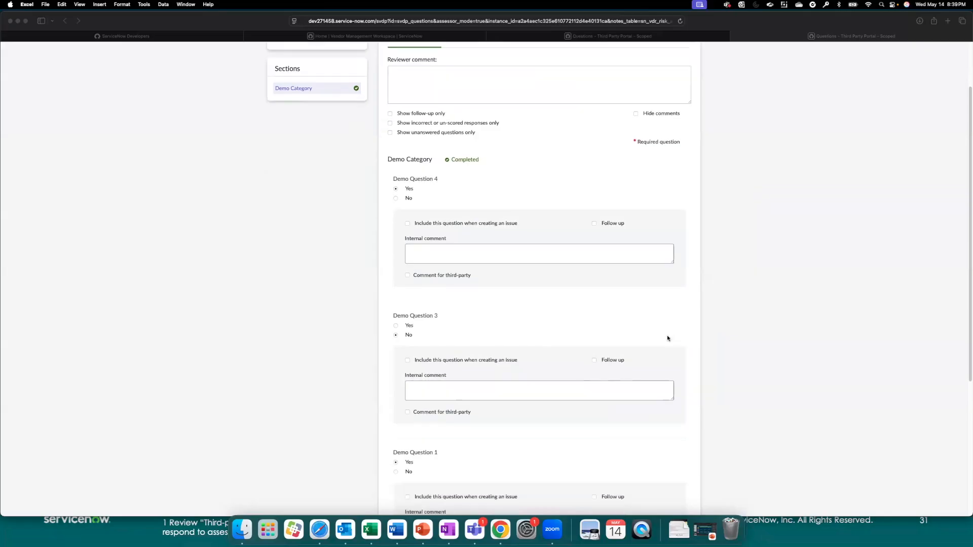
scroll(668, 335, up, 3)
scroll(667, 335, down, 5)
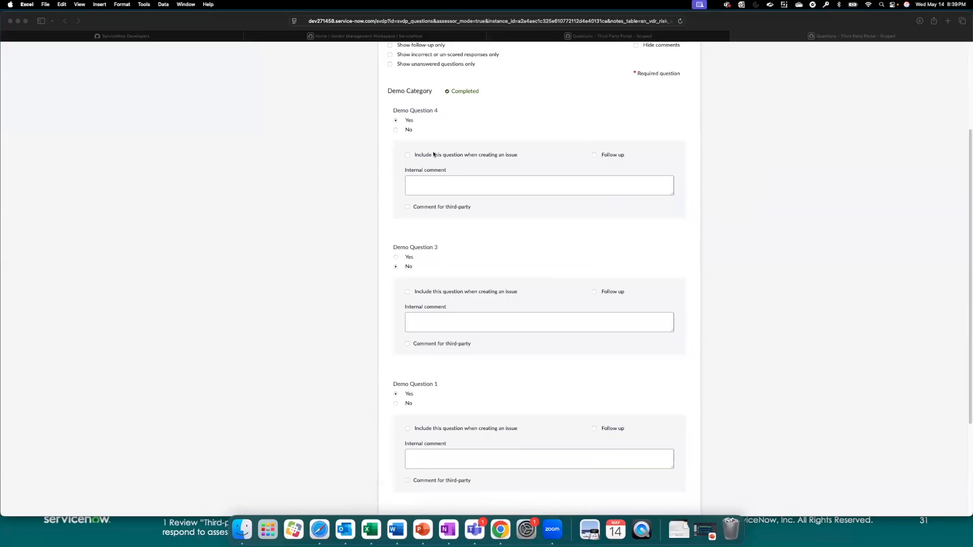
click(735, 37)
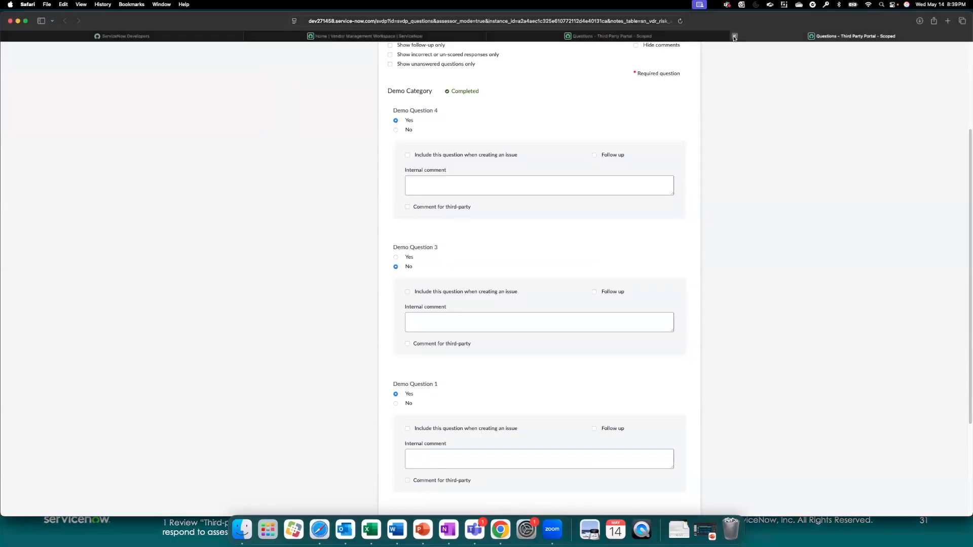
click(735, 36)
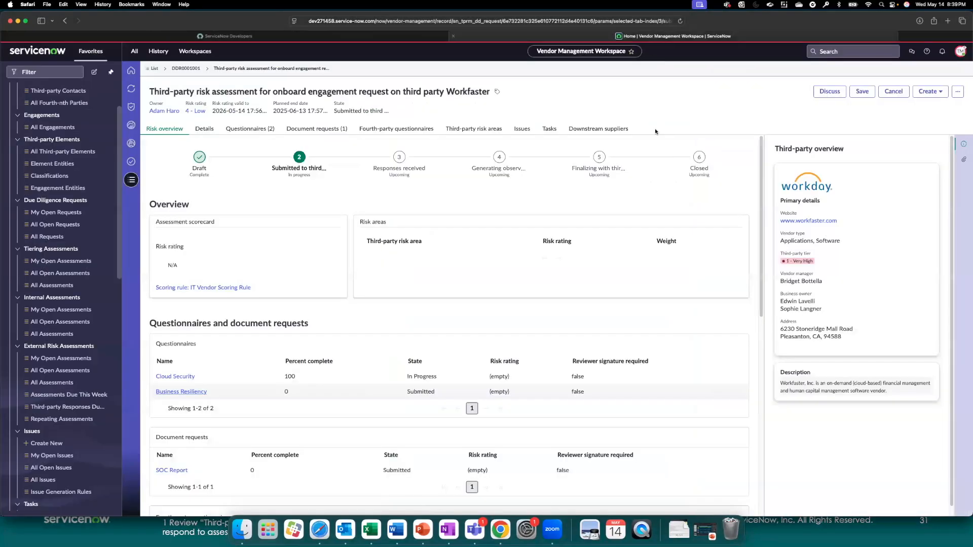
click(655, 36)
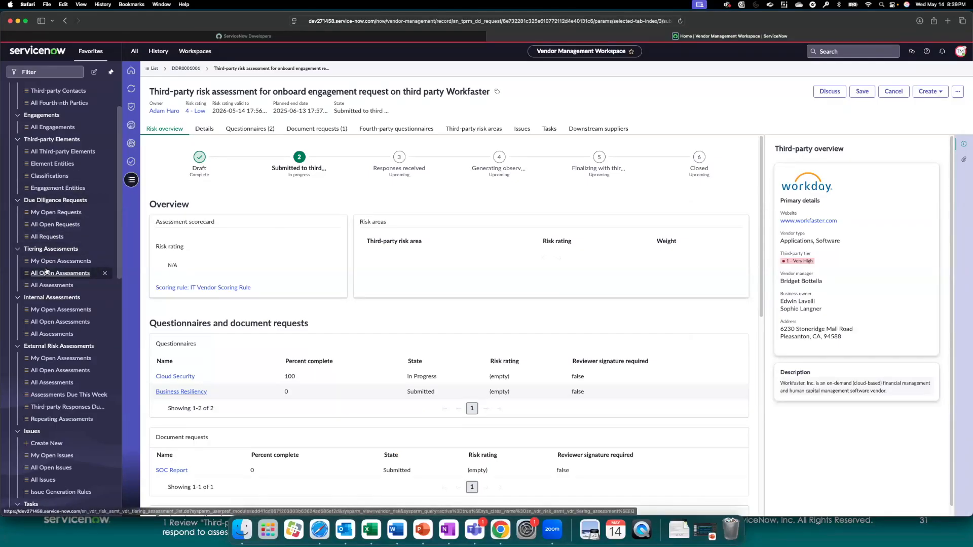
Step: From all due diligence requests, open the Next Gen AI onboarding request, its Workfaster risk assessment, and the Business Resiliency responses
scroll(47, 272, up, 1)
scroll(46, 273, up, 5)
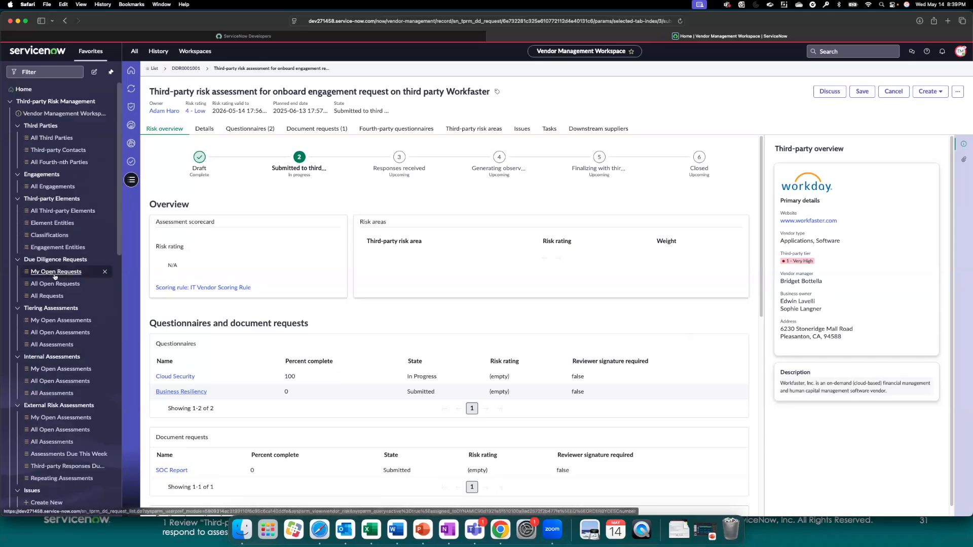
click(47, 296)
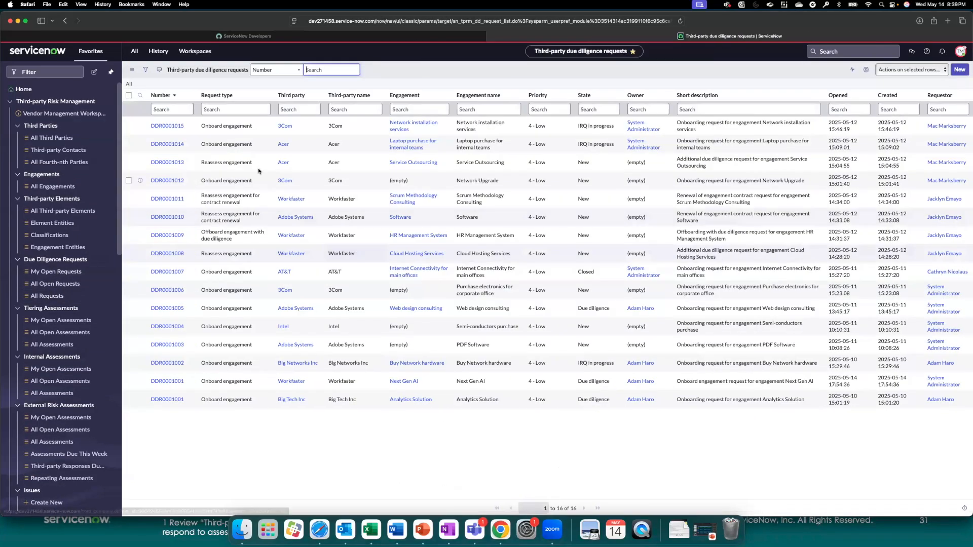
click(179, 380)
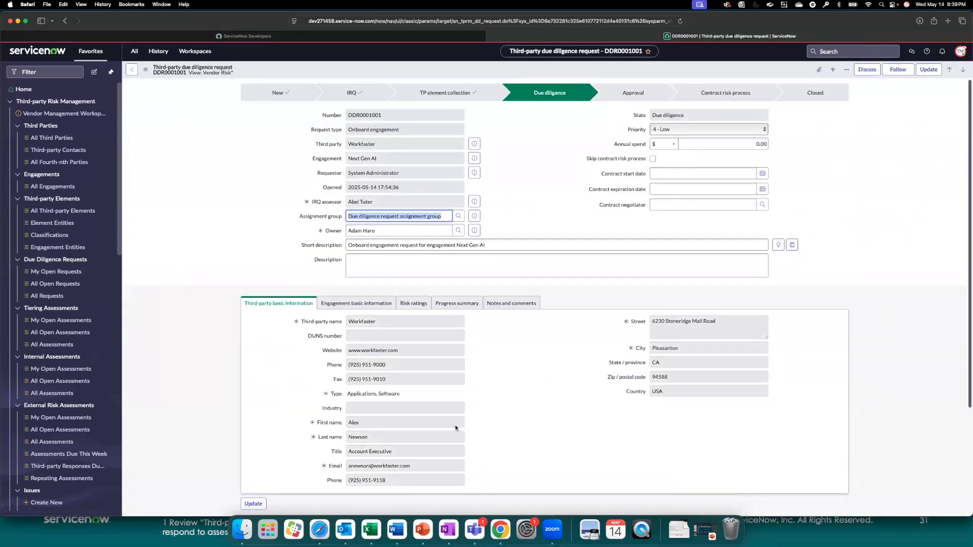
scroll(455, 427, down, 5)
click(280, 443)
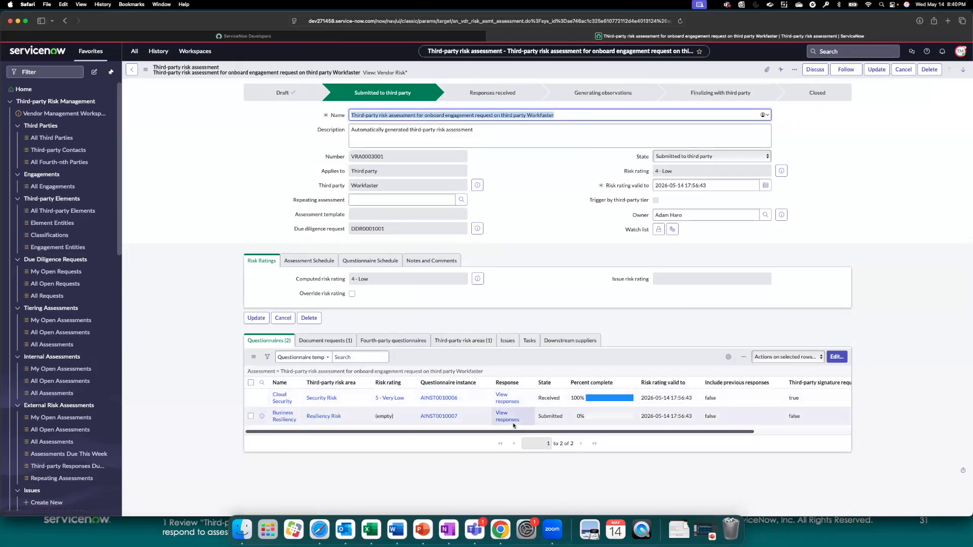
click(511, 420)
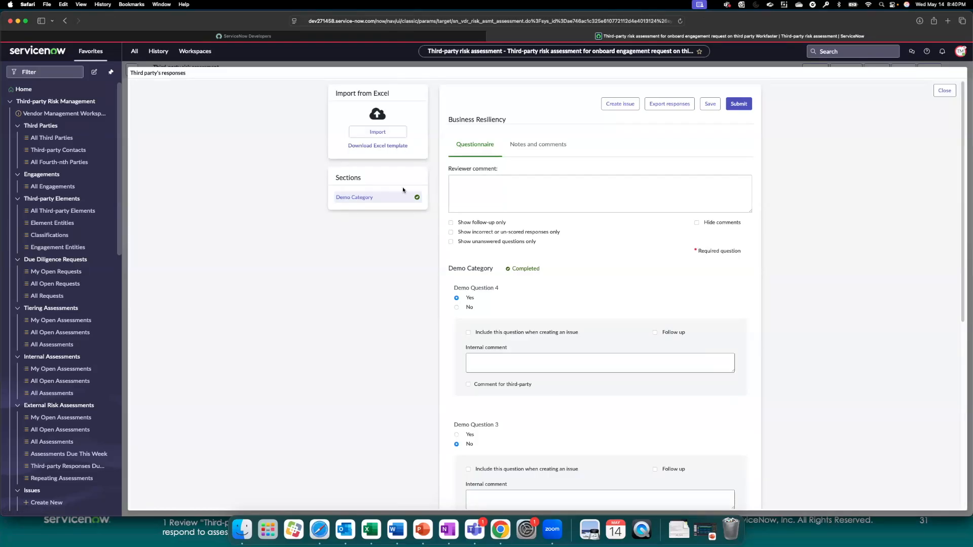
Step: Switch to the PowerPoint presentation, advance to the Export responses slide, and return to ServiceNow in the browser
click(423, 518)
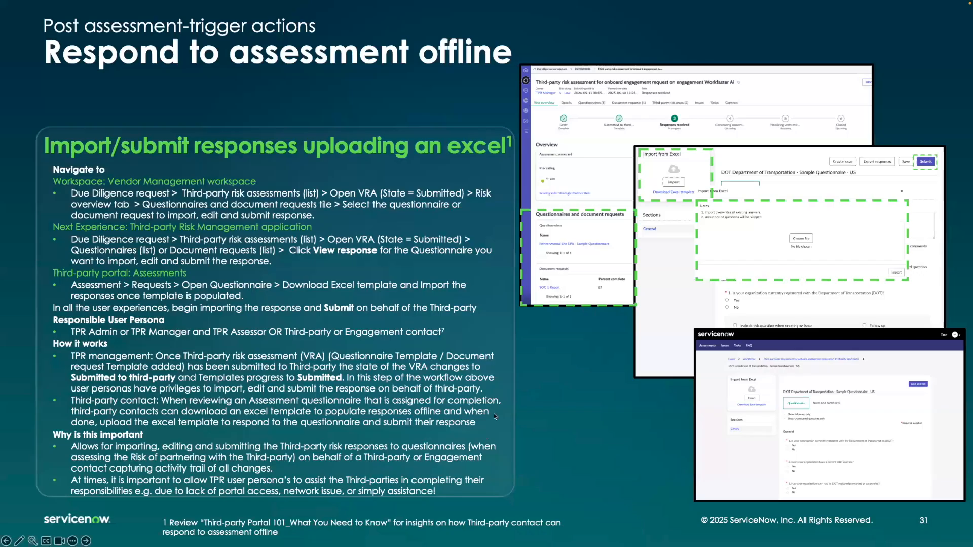
key(Right)
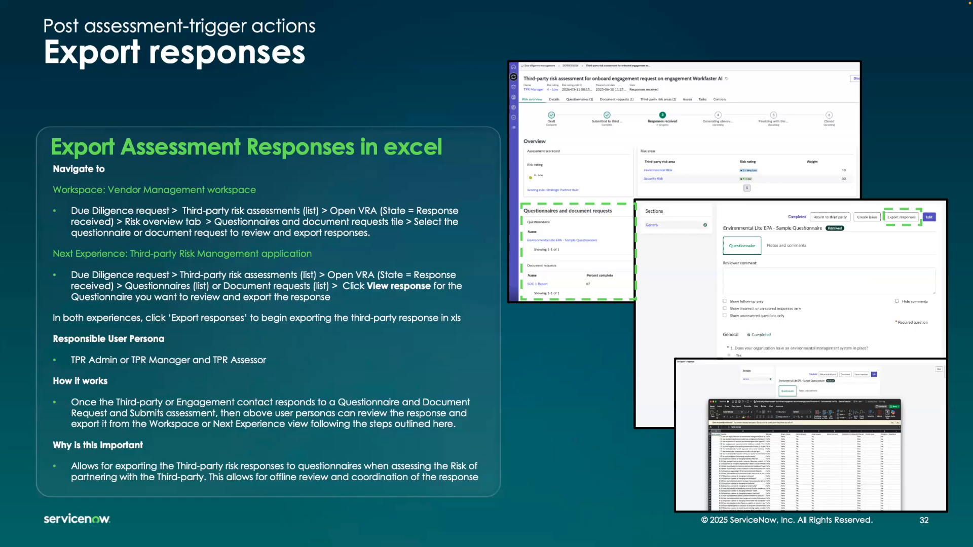
key(super+Tab)
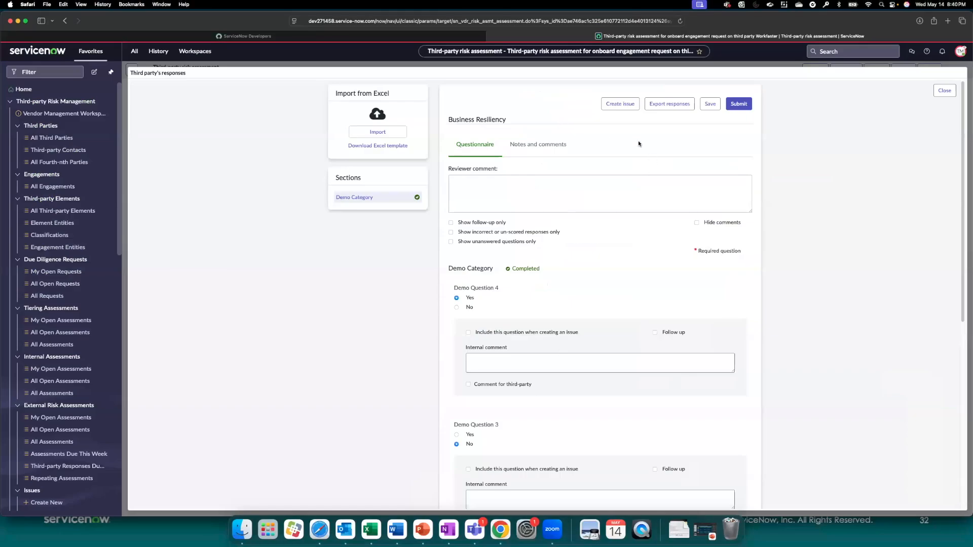
Step: Close the third party's responses, reopen them for the Business Resiliency questionnaire, and review the answers
click(939, 93)
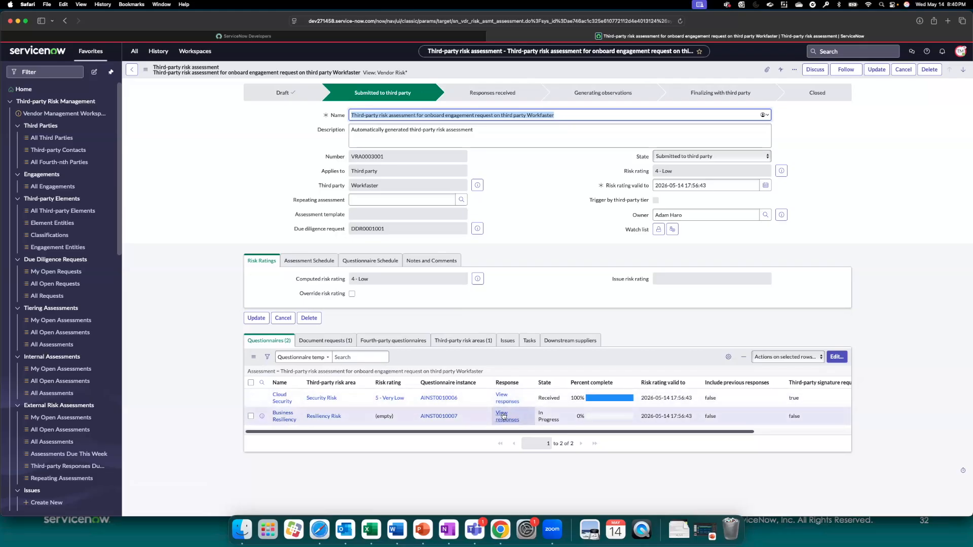
click(502, 415)
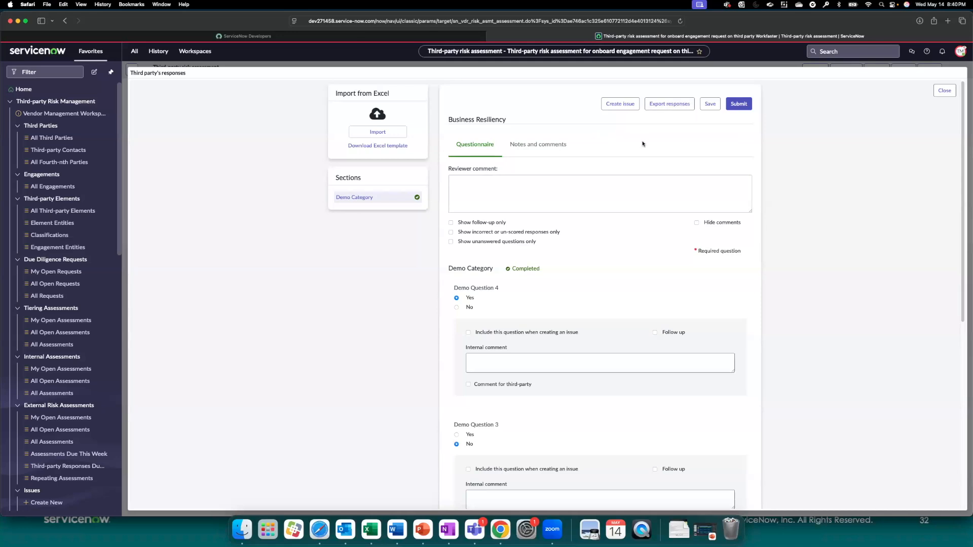
scroll(643, 153, down, 10)
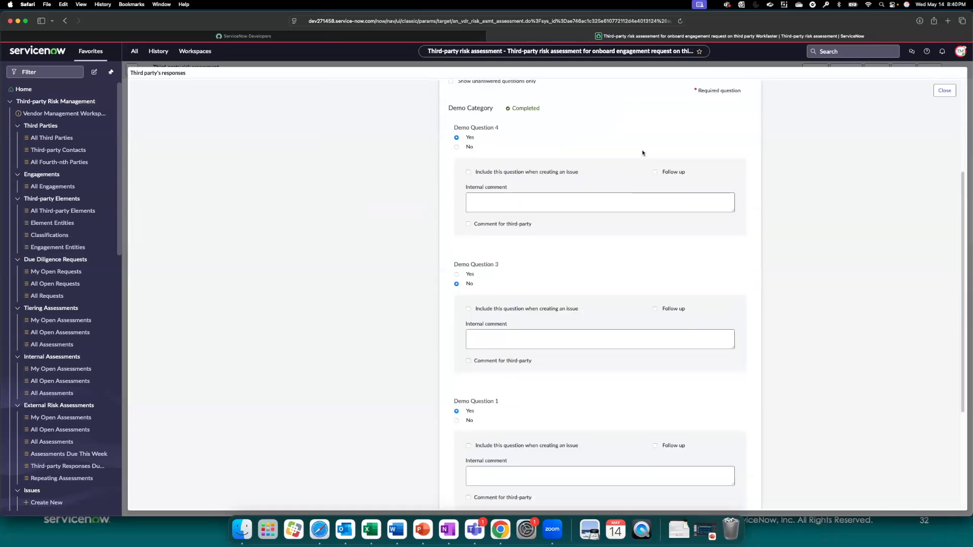
scroll(643, 153, up, 10)
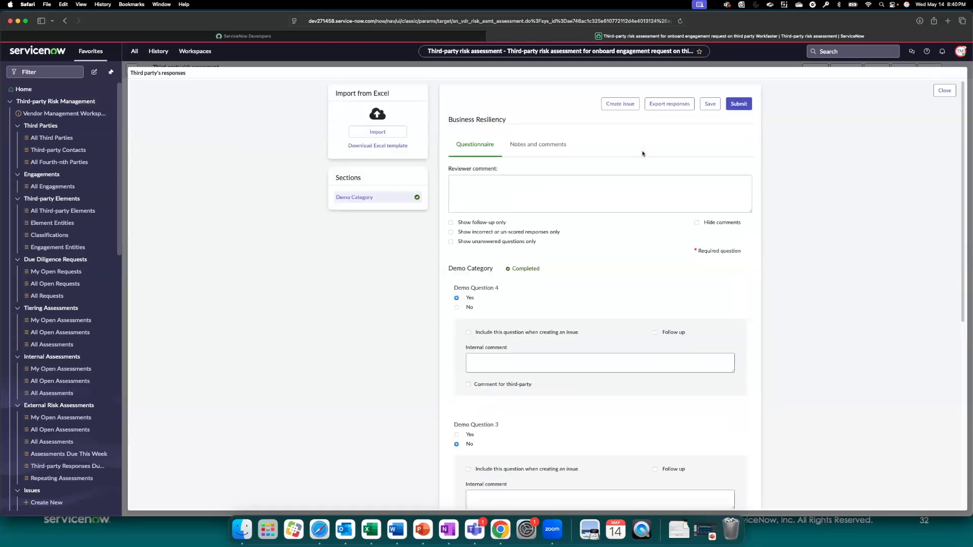
Step: Export the Business Resiliency responses, allow the download from the ServiceNow sites, and check for the exported Excel file among the recent downloads
click(681, 105)
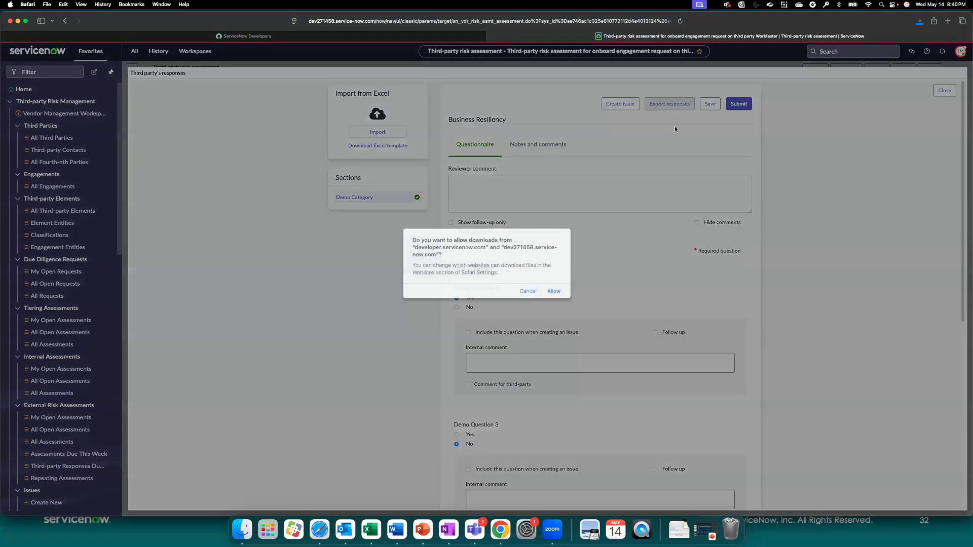
click(554, 292)
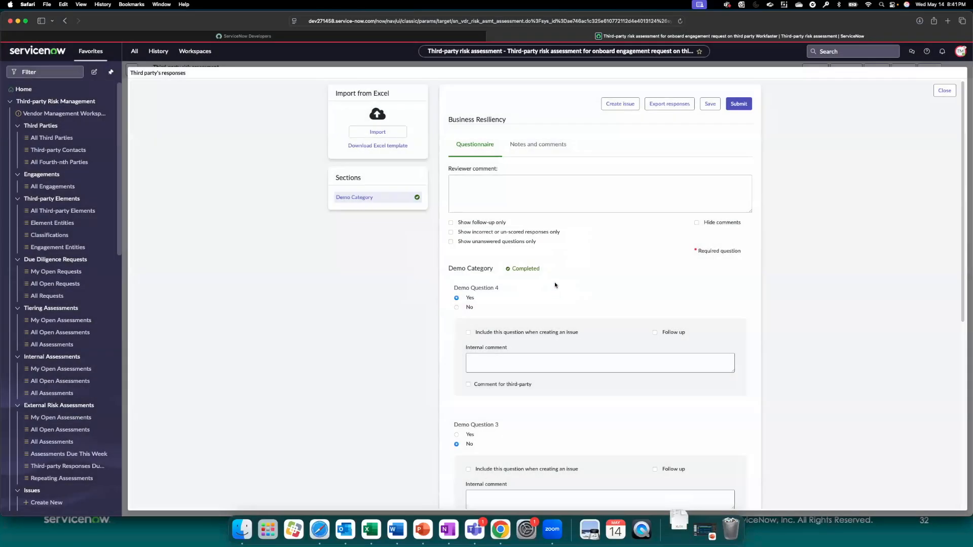
click(682, 535)
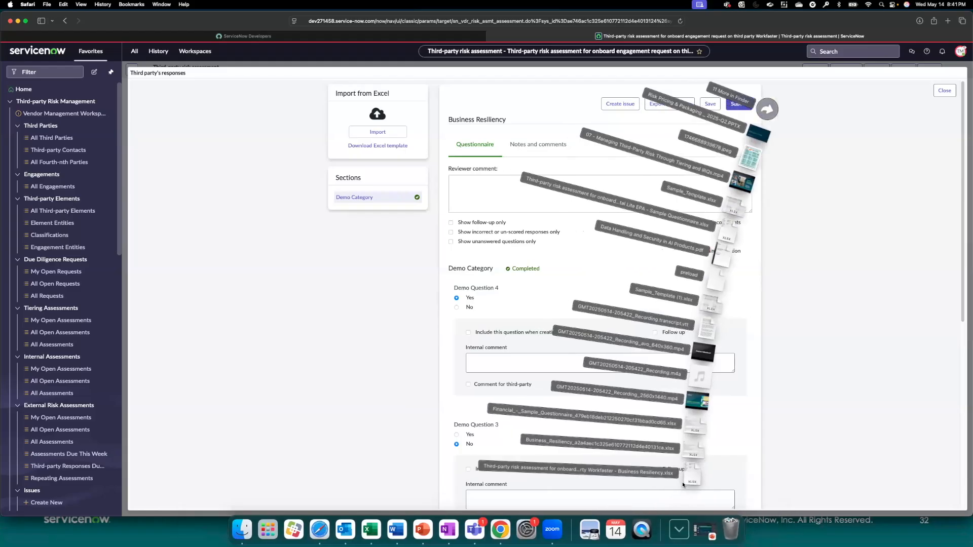
click(817, 424)
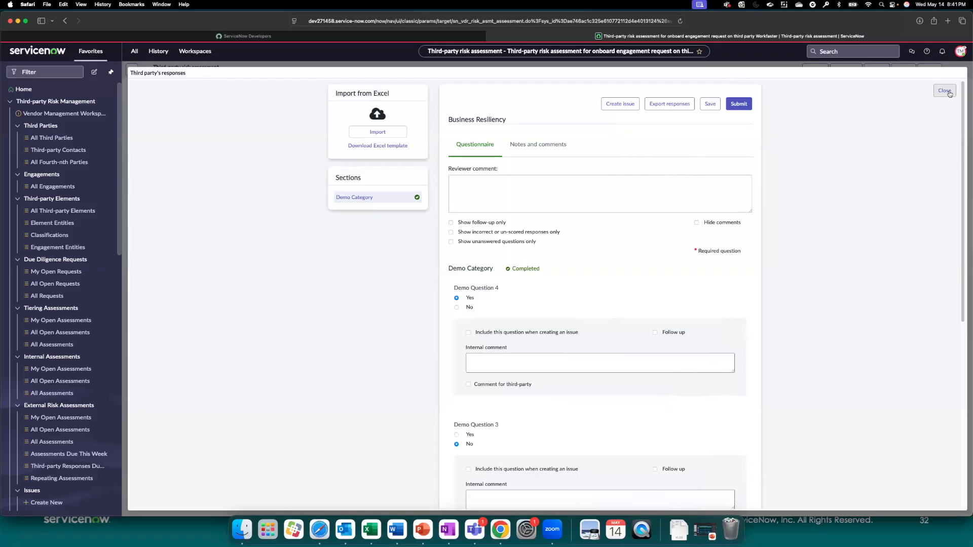
Step: Switch to the PowerPoint presentation, advance to the Re-open closed assessments slide, and return to ServiceNow in the browser
click(419, 527)
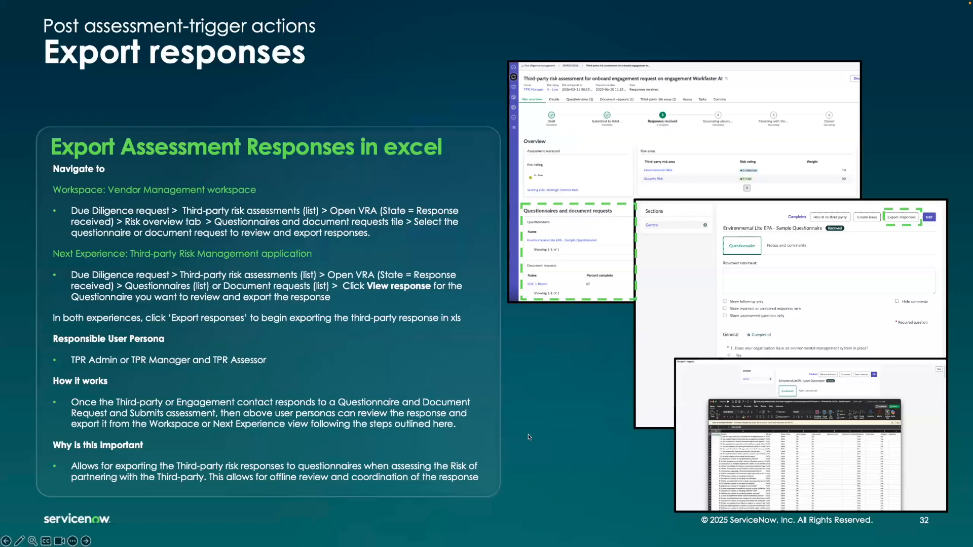
key(Right)
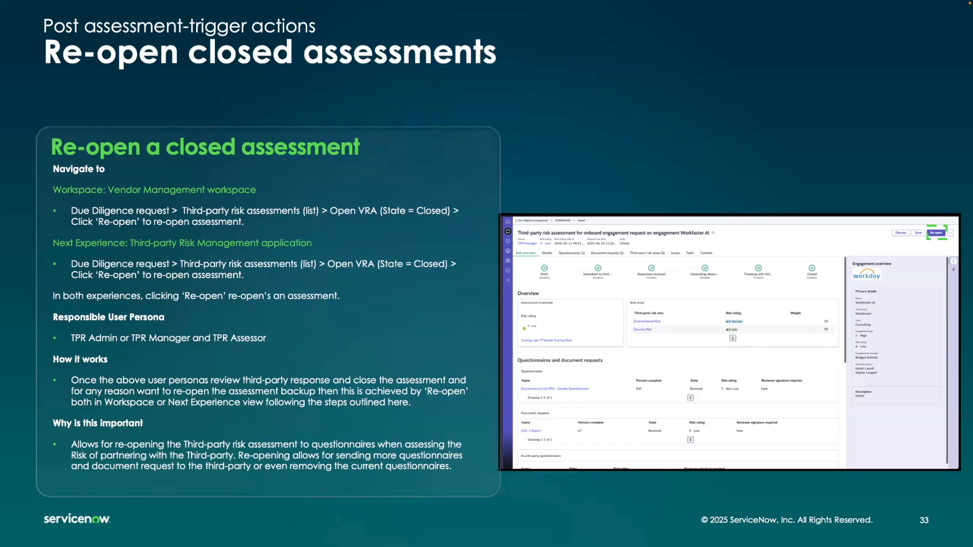
key(super+Tab)
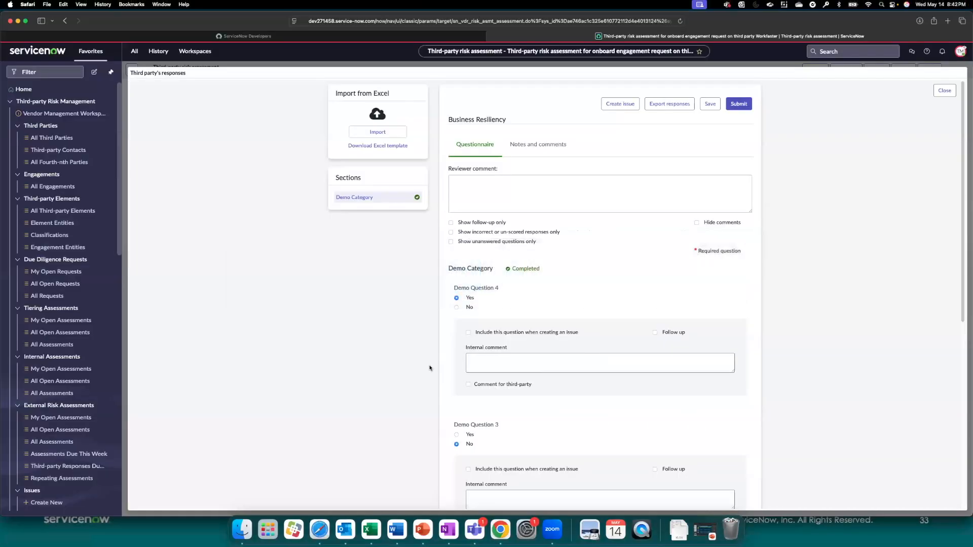
Step: Close the third party's responses and, in the Vendor Management Workspace, open the closed Next Gen AI engagement assessment from its onboarding request
click(945, 90)
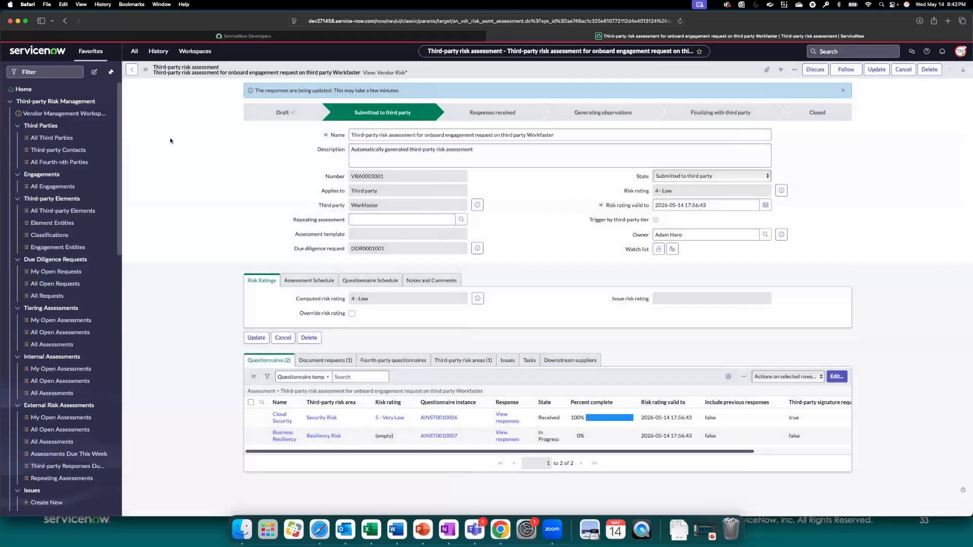
click(196, 51)
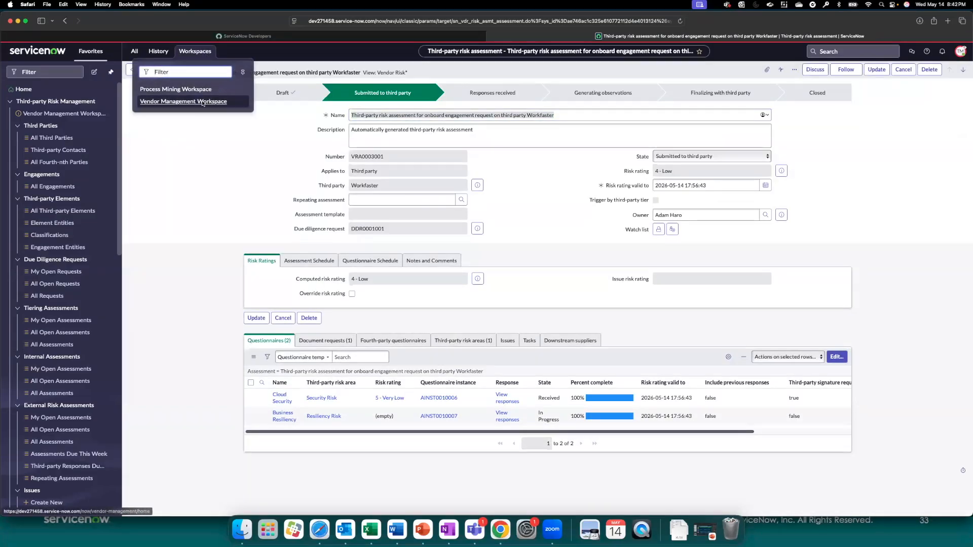
click(173, 103)
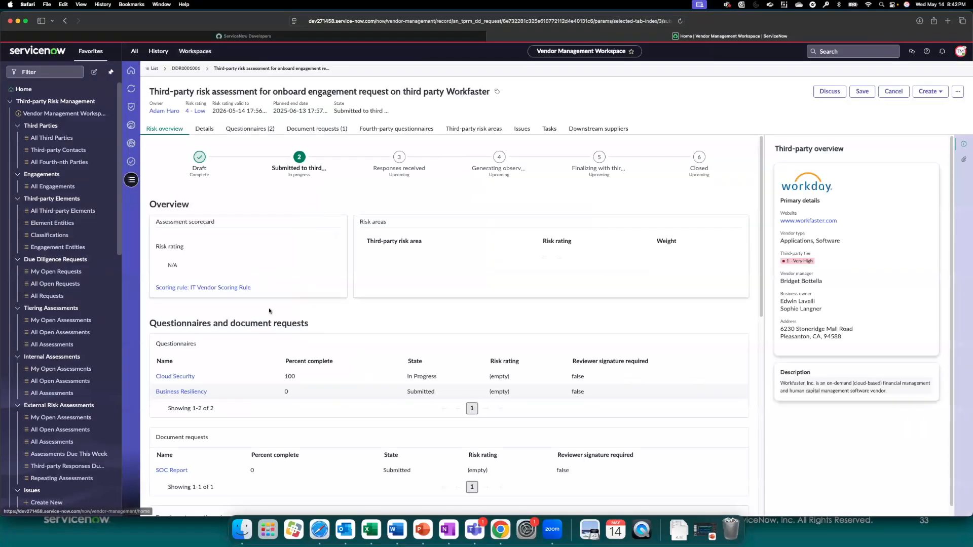
click(193, 70)
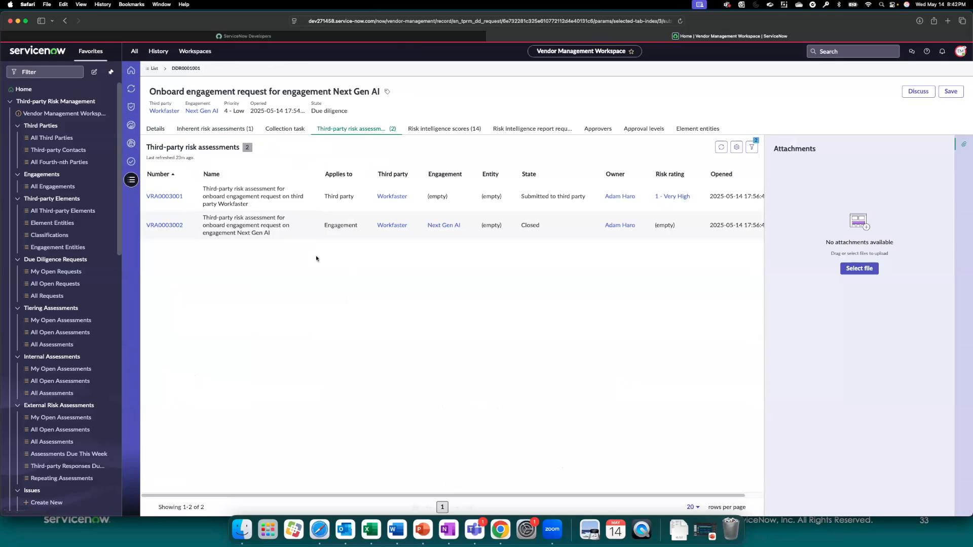
drag(521, 226, 541, 226)
click(164, 225)
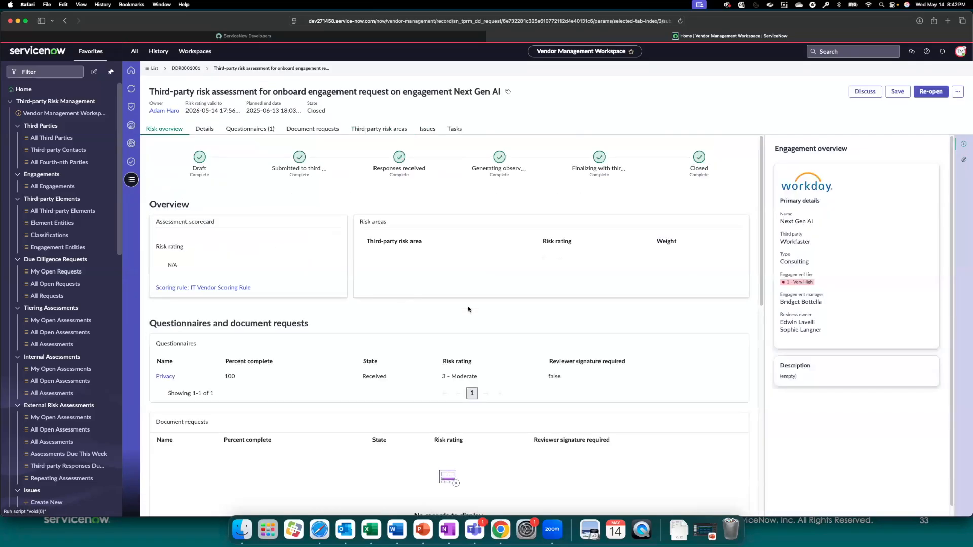
Step: Re-open the closed Next Gen AI risk assessment and view the questionnaire templates available to add, without adding any
click(937, 95)
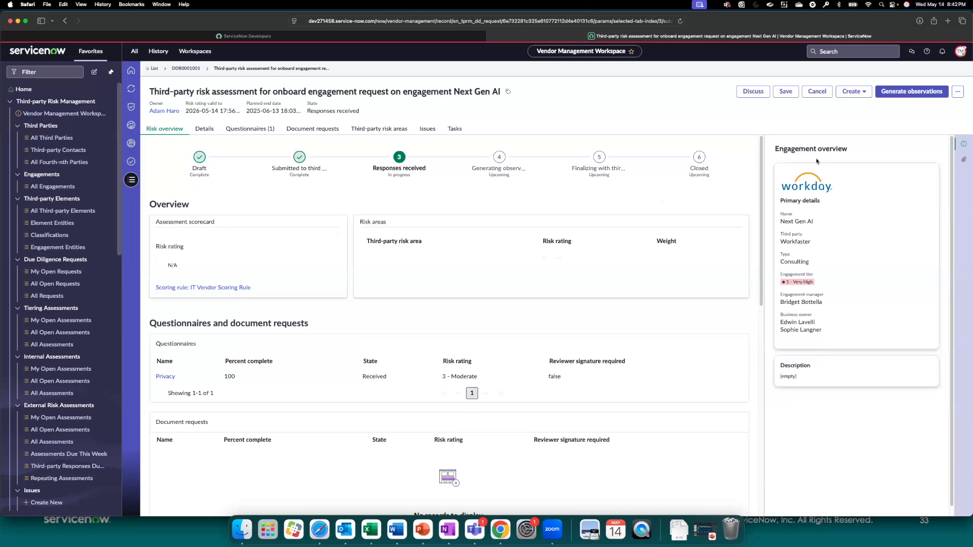
click(272, 131)
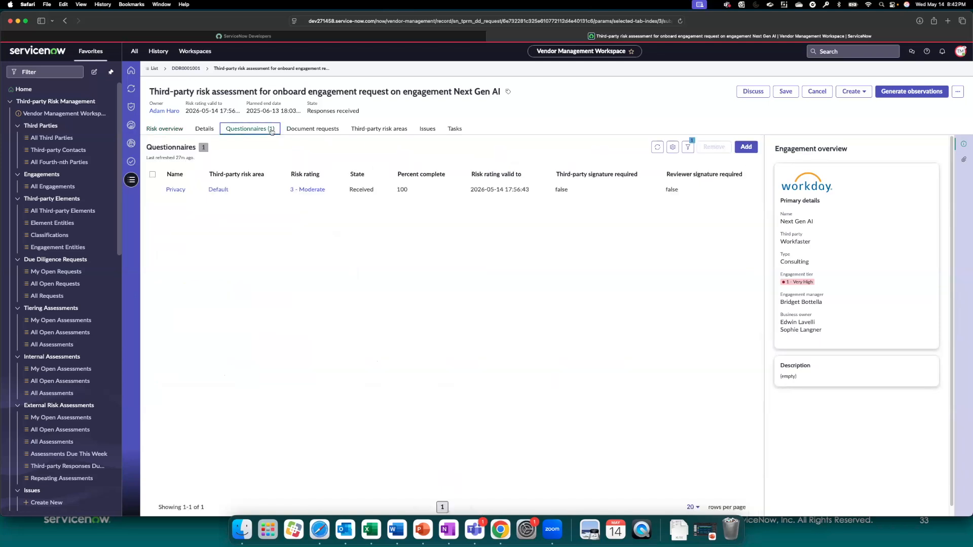
click(747, 147)
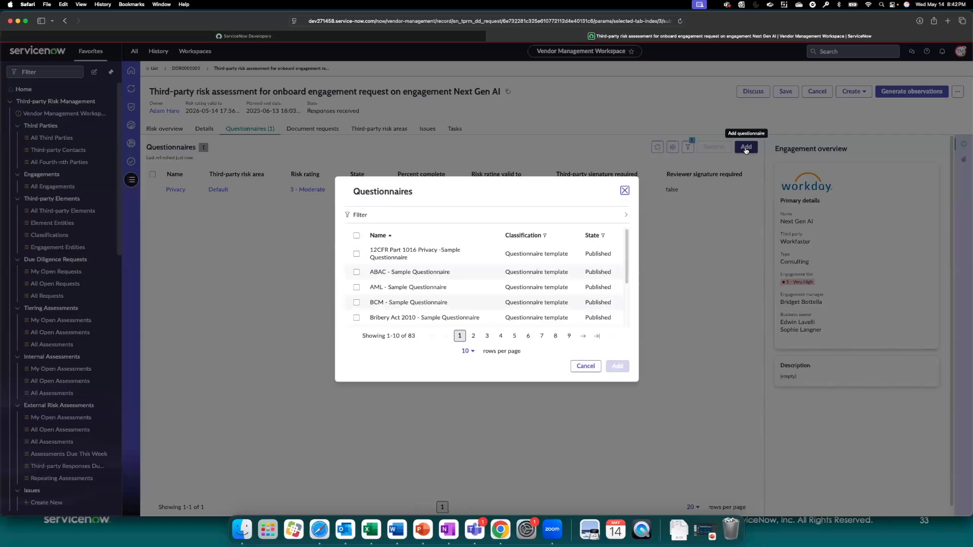
click(584, 367)
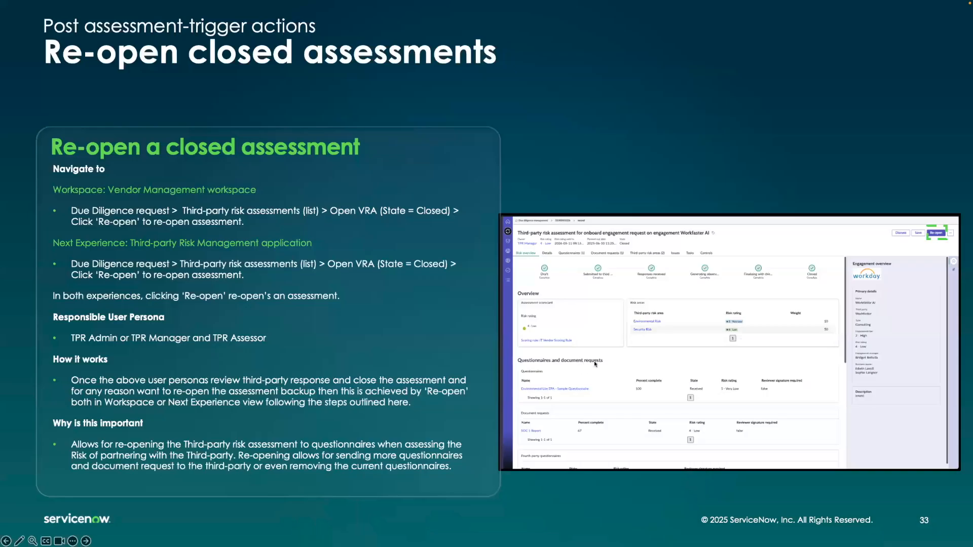
Step: Switch to the PowerPoint presentation and advance to the Demo – Post External Assessment-trigger actions slide
click(599, 297)
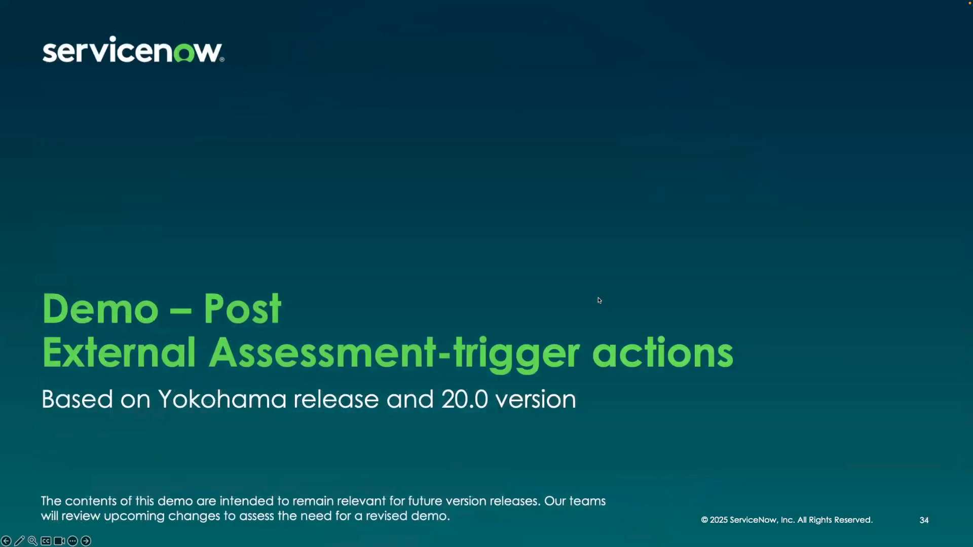